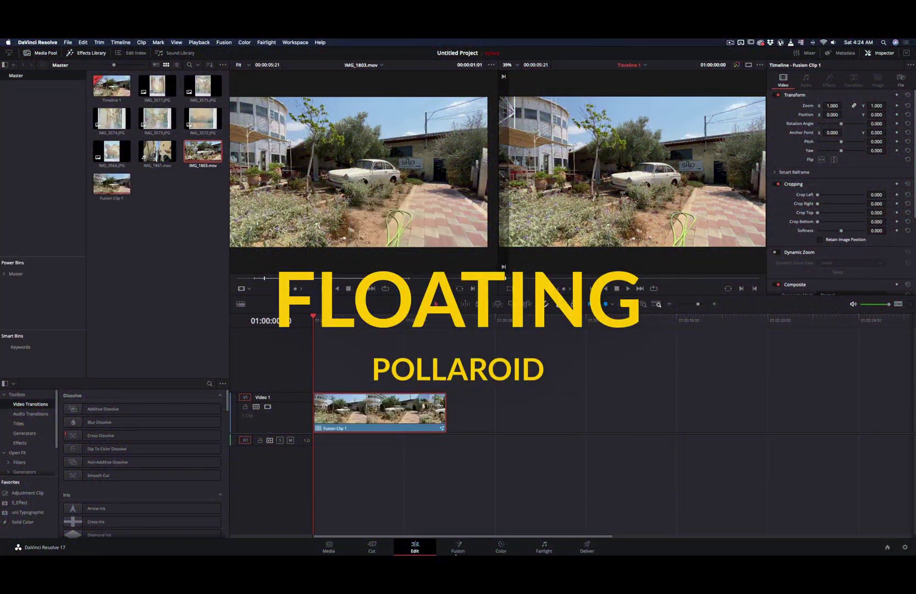
Open the Fusion composition of Fusion Clip 1 and add a Camera Tracker node after MediaIn1.
left_click(457, 548)
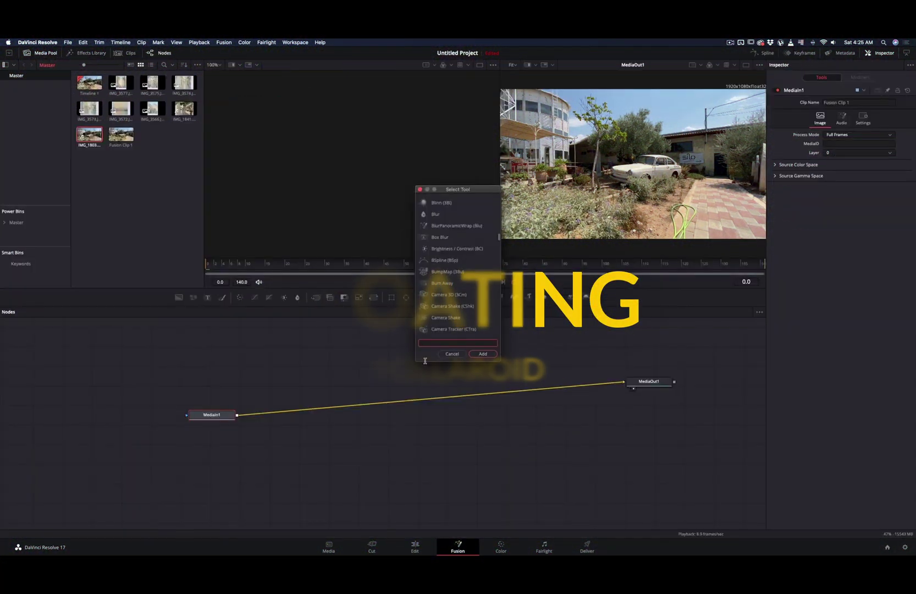
type("camera tra")
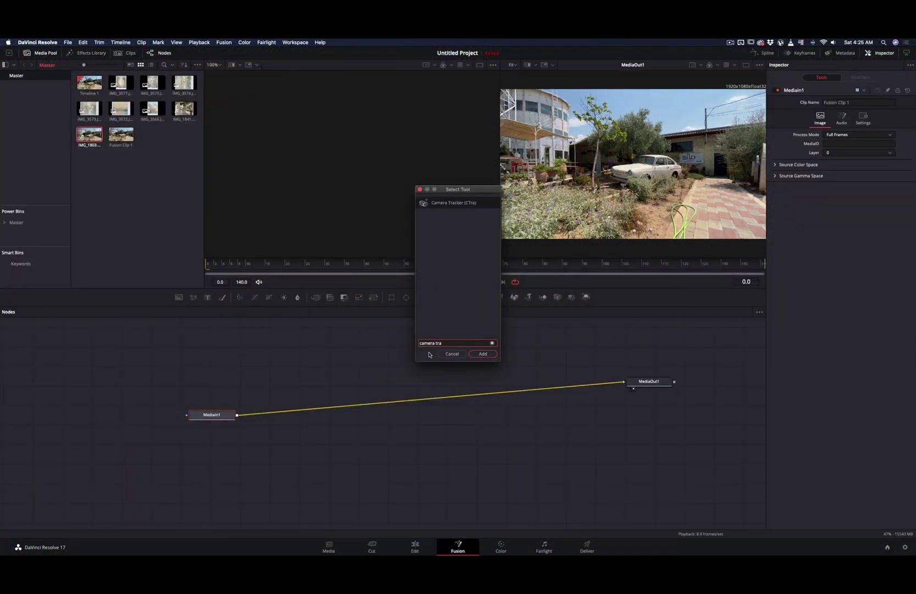
left_click(454, 203)
left_click(483, 353)
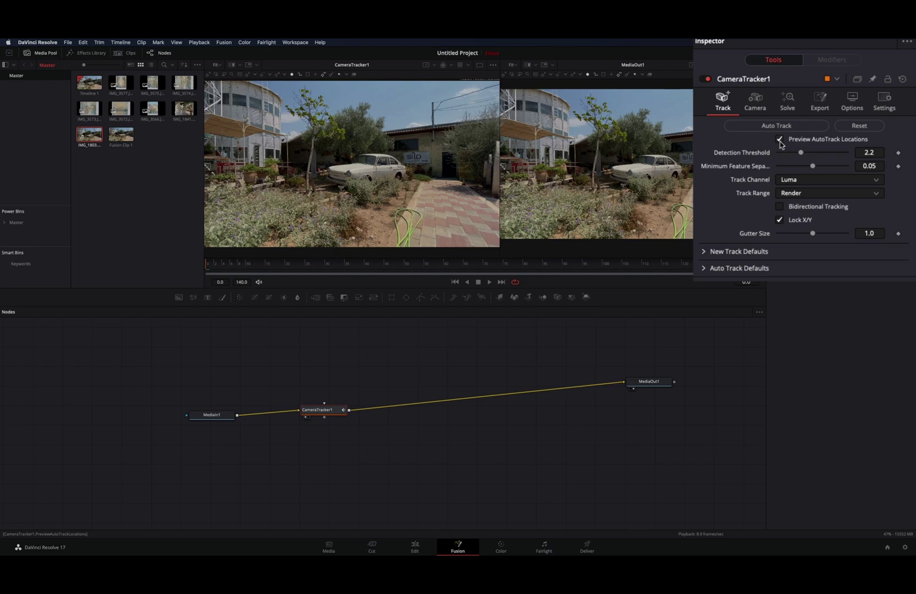
Set the camera tracker's detection threshold to 1.98 and minimum feature separation to 0.0236, and run Auto Track with preview locations enabled.
left_click_drag(801, 154, 788, 154)
left_click_drag(813, 165, 788, 152)
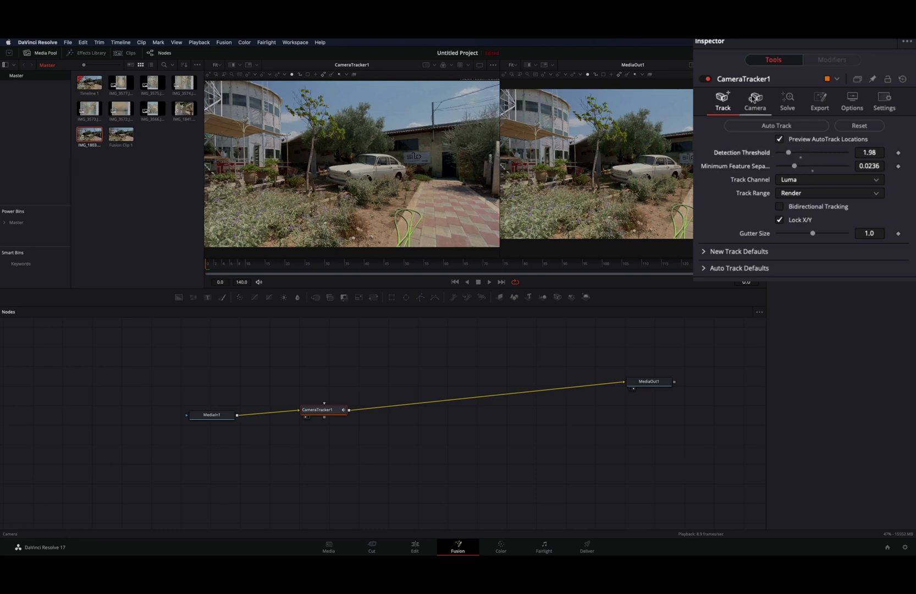
left_click(766, 126)
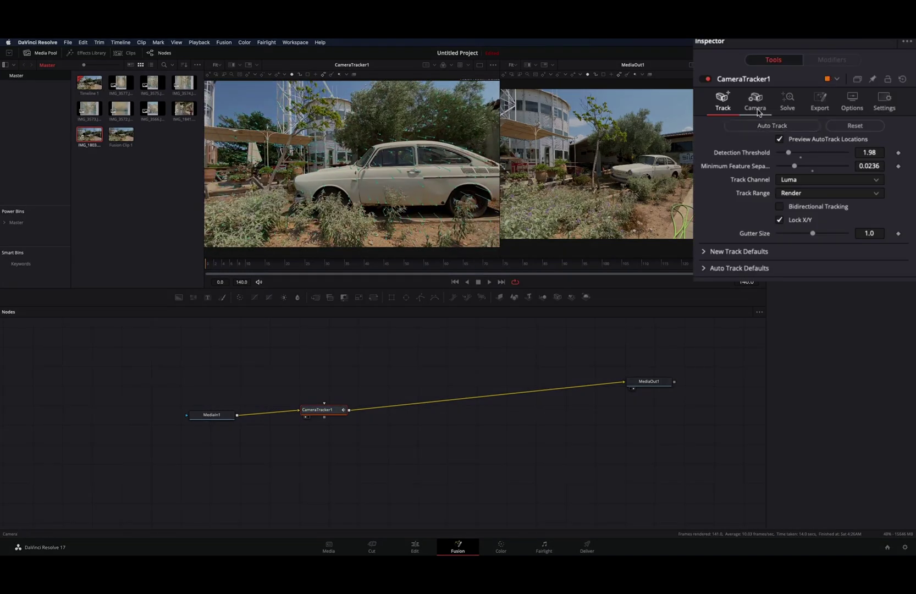
Check the tracker's camera settings and run the camera solve.
left_click(757, 108)
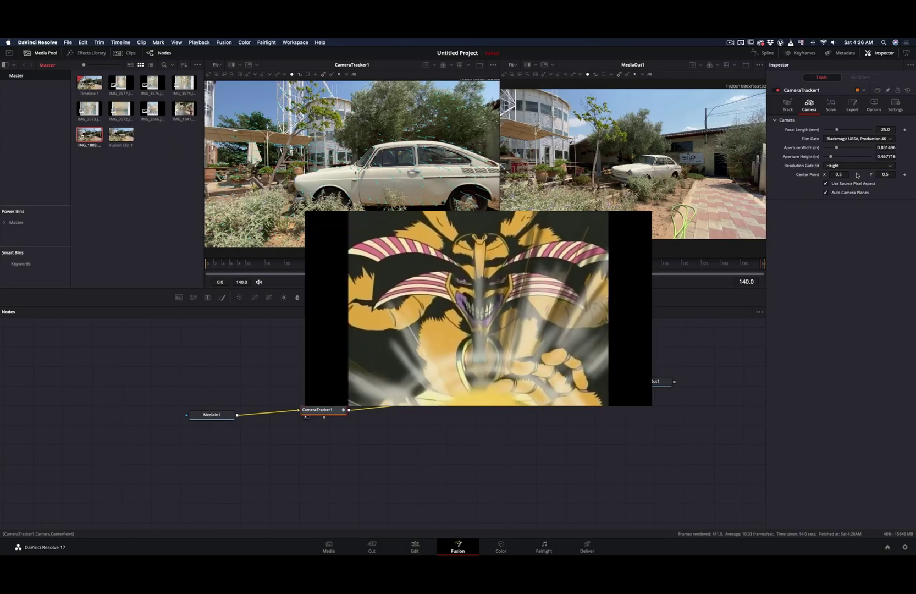
left_click(831, 105)
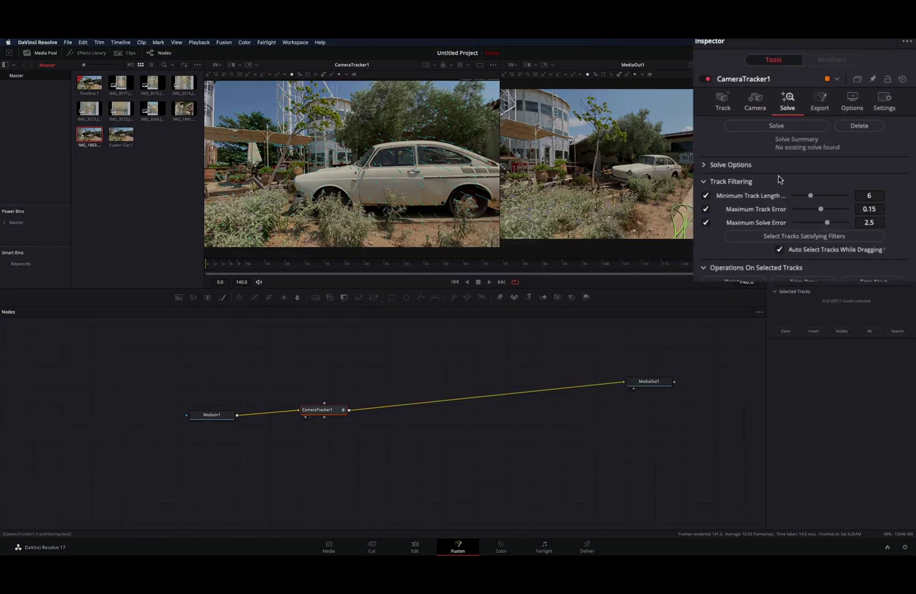
left_click(786, 125)
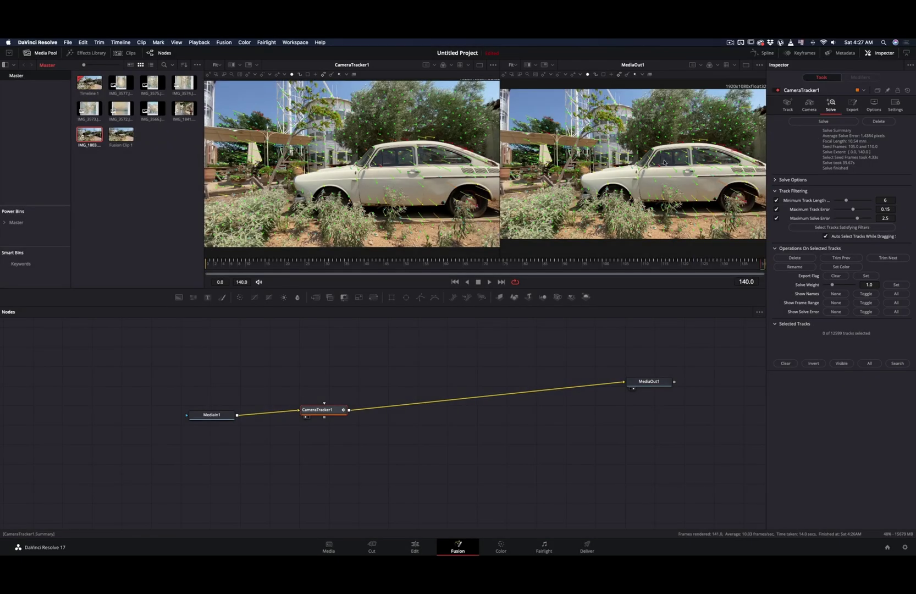
Delete the selected tracks along the car's roof and solve the camera again.
mouse_move(470, 147)
left_mouse_down()
mouse_move(404, 137)
mouse_move(363, 149)
left_mouse_up()
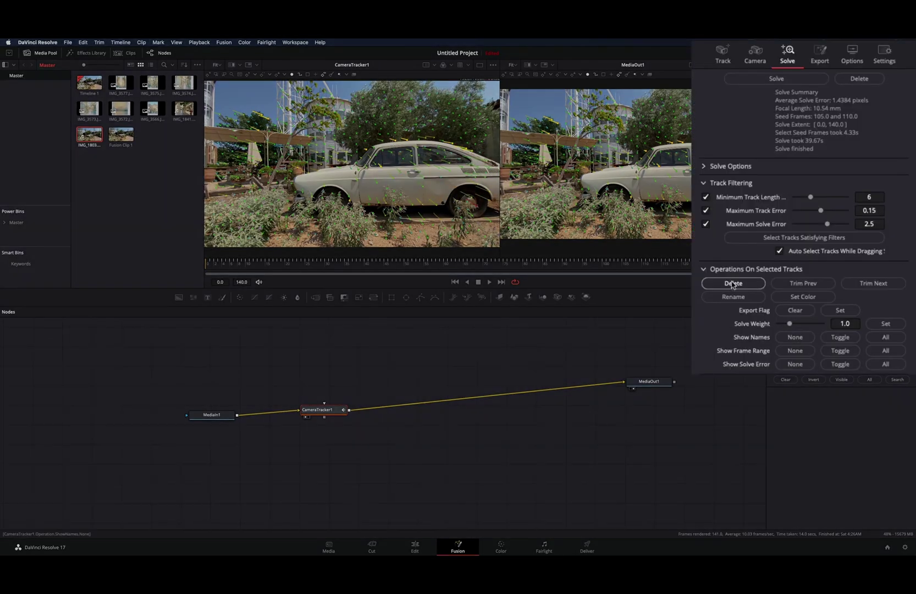
left_click(733, 283)
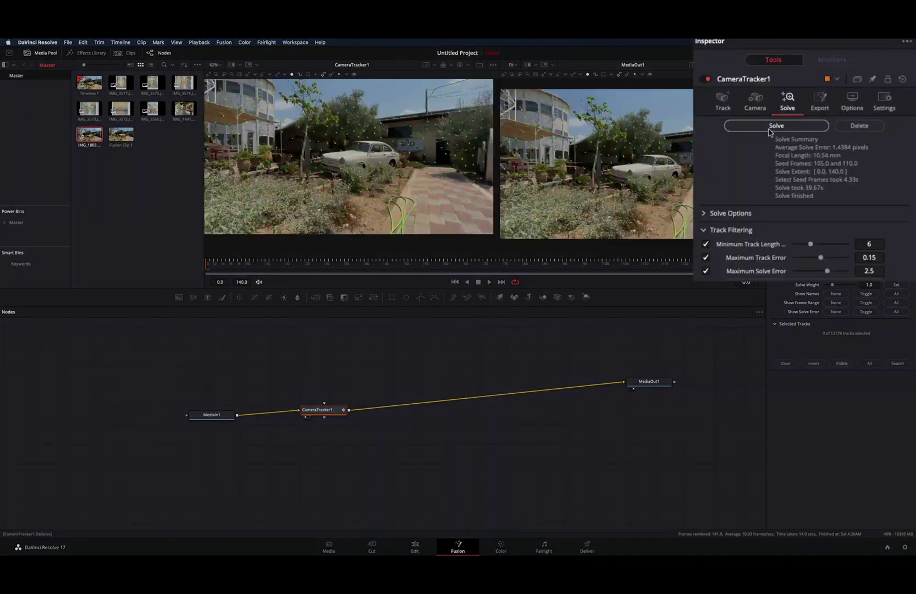
left_click(823, 121)
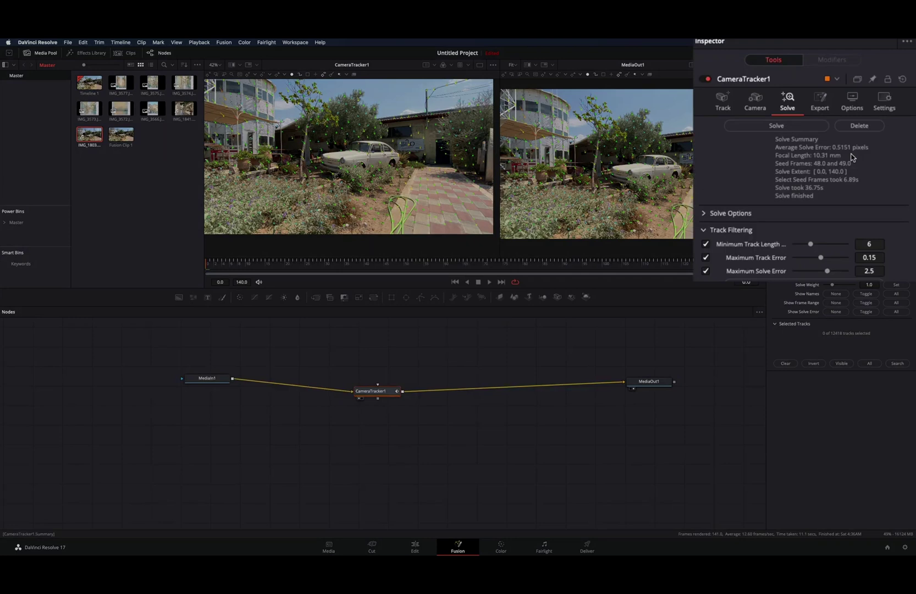
Export the solved camera scene and move the exported group of 3D nodes below the main node chain.
left_click(819, 106)
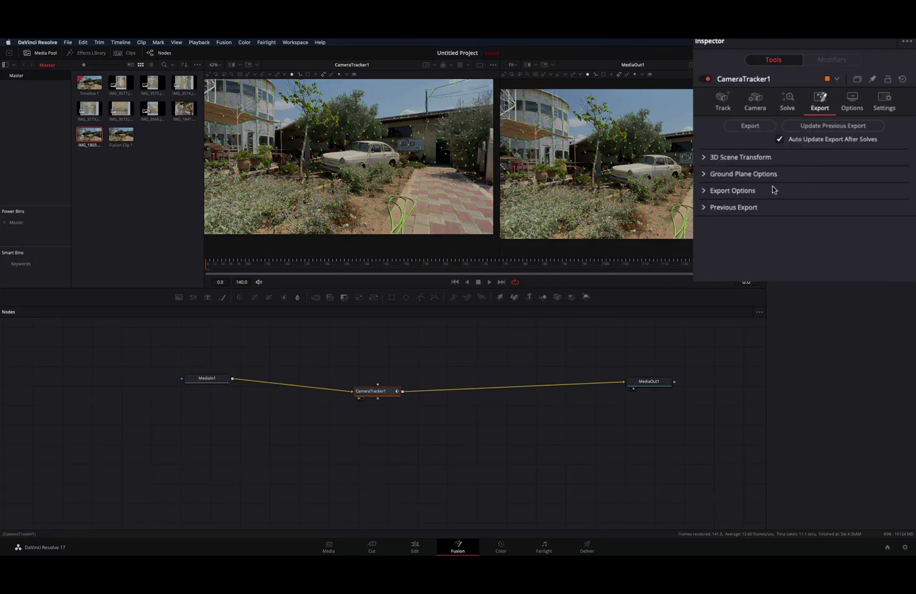
left_click(749, 125)
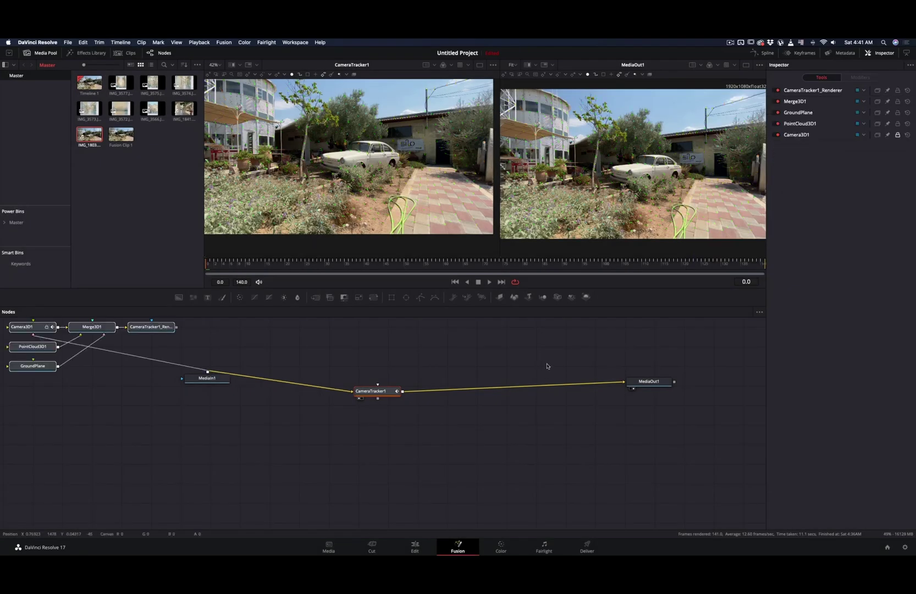
left_click_drag(98, 332, 294, 469)
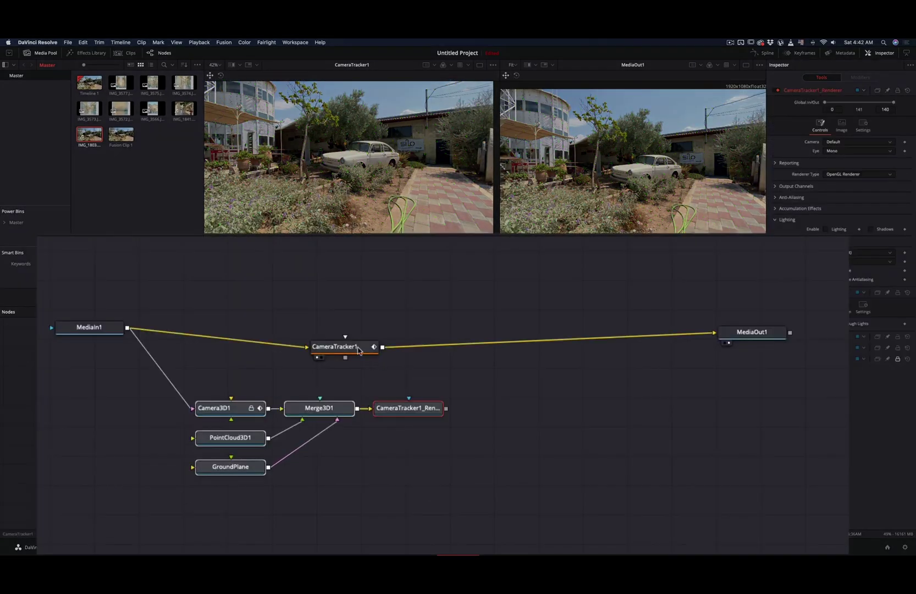
Delete the CameraTracker1 node, disconnect MediaIn1 from MediaOut1, and feed MediaOut1 from CameraTracker1_Renderer instead.
left_click(358, 348)
key("Delete")
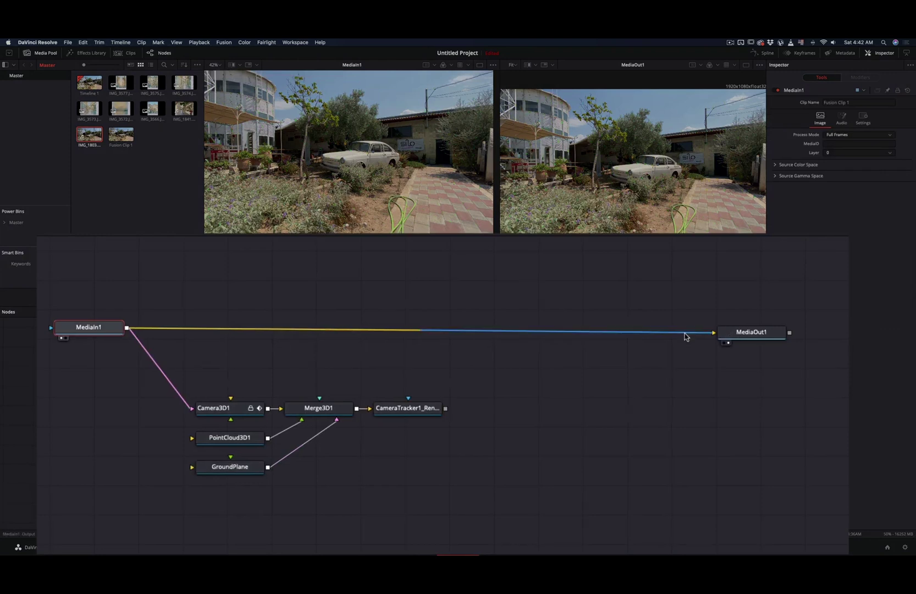
left_click_drag(685, 335, 495, 285)
left_click_drag(424, 411, 714, 332)
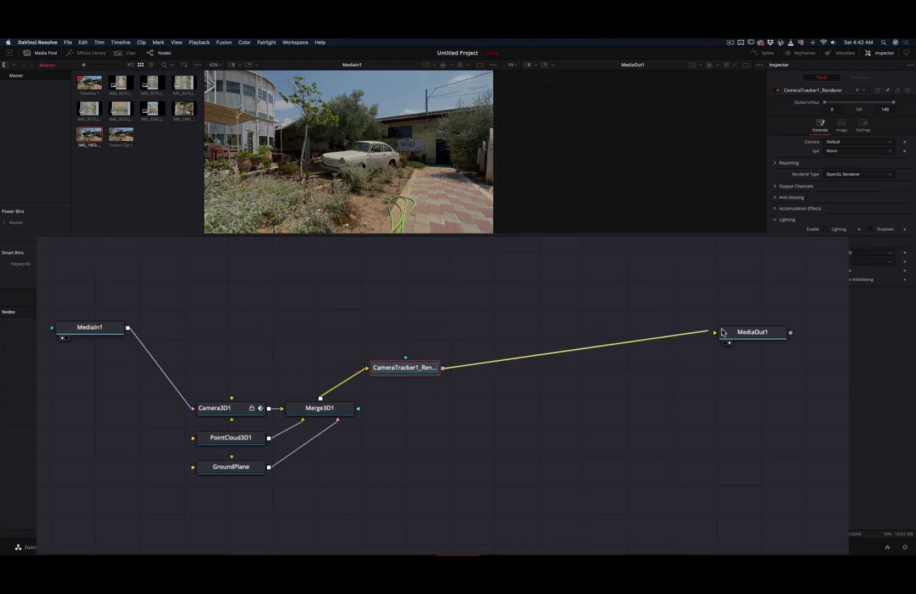
Line up the Merge3D1 and renderer nodes and display Merge3D1's 3D scene in the first viewer from an orbited perspective.
left_click_drag(410, 372, 475, 371)
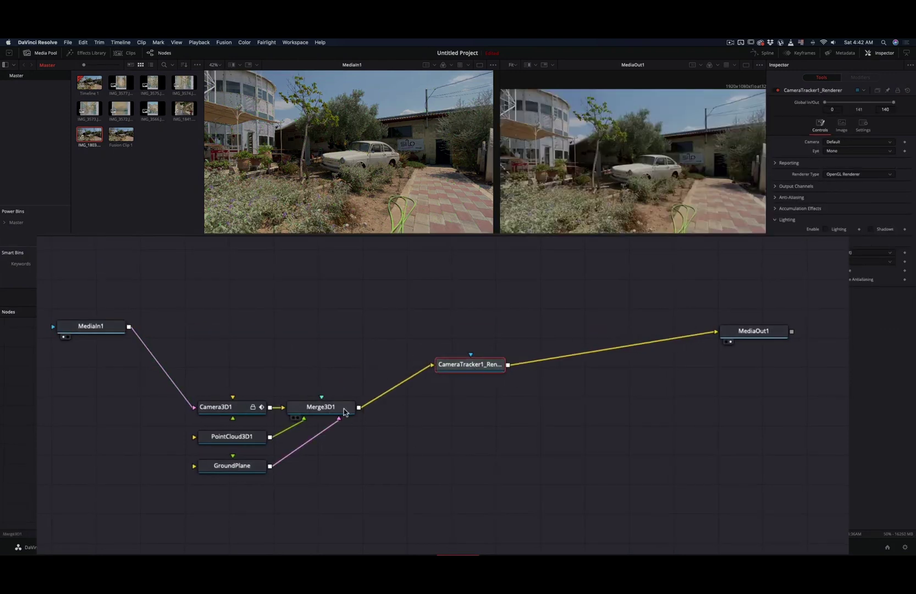
left_click_drag(344, 411, 379, 371)
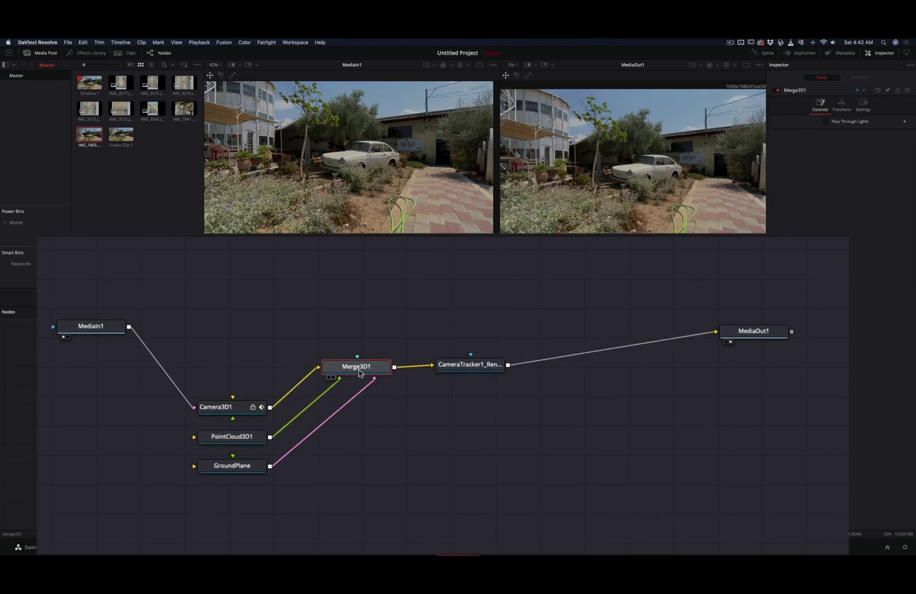
key("1")
left_click_drag(384, 181, 467, 228)
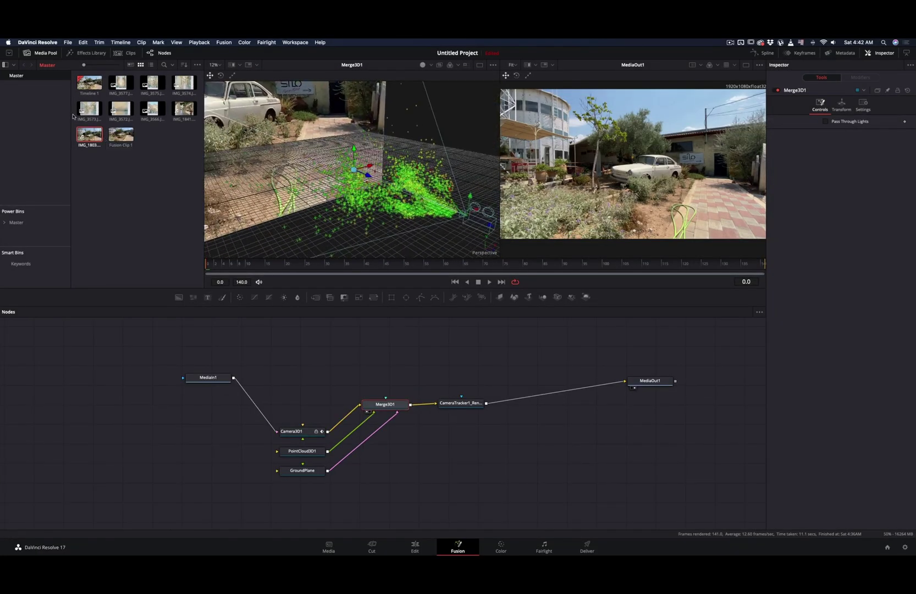
Add the IMG_3574 photo to the composition, attach an Image Plane 3D to it, and connect the plane to Merge3D1.
left_click_drag(184, 81, 361, 351)
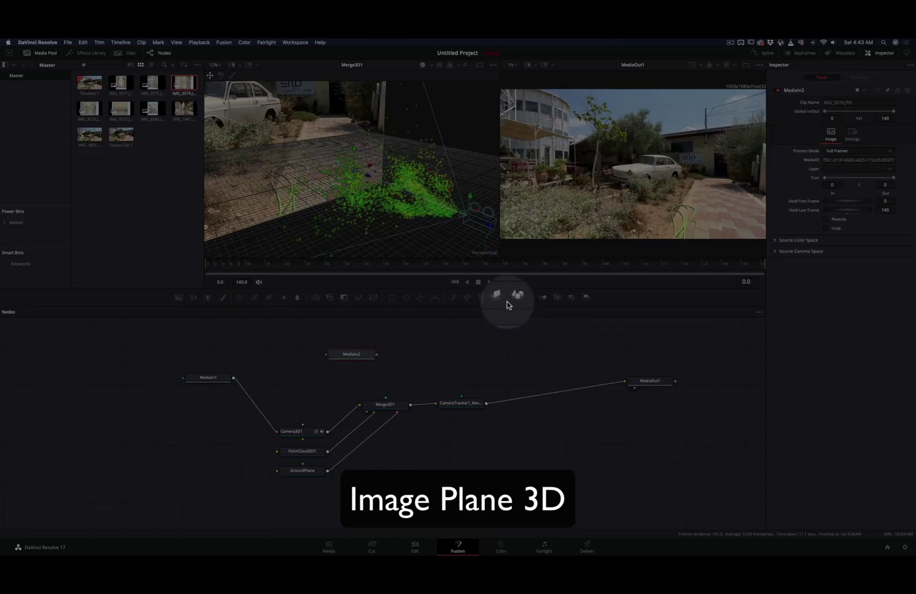
left_click(501, 298)
left_click_drag(436, 354, 383, 407)
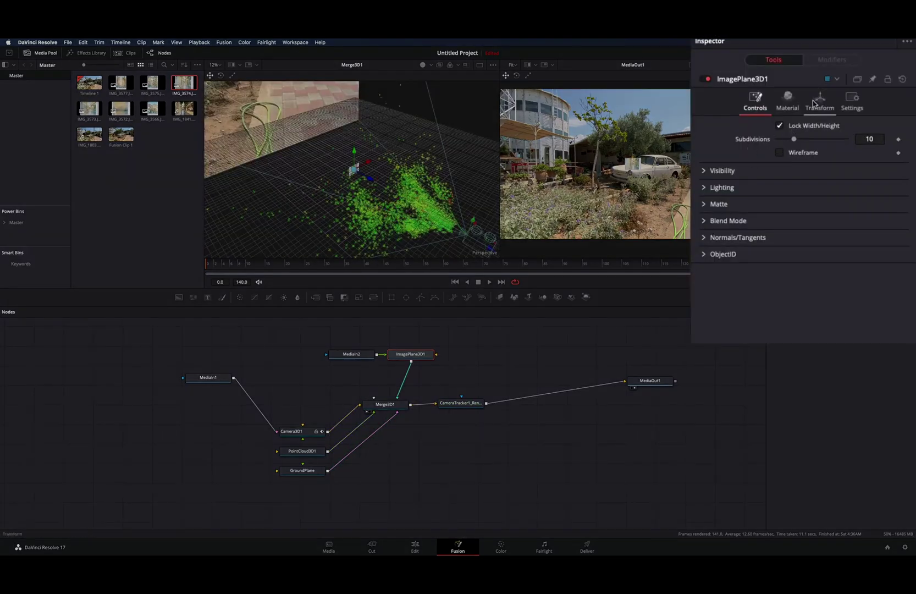
Position the image plane at X 1.244, Y 0.067, Z 4.29 with a Y rotation of 48.5, checking it in playback.
left_click(852, 104)
left_click_drag(812, 165, 871, 165)
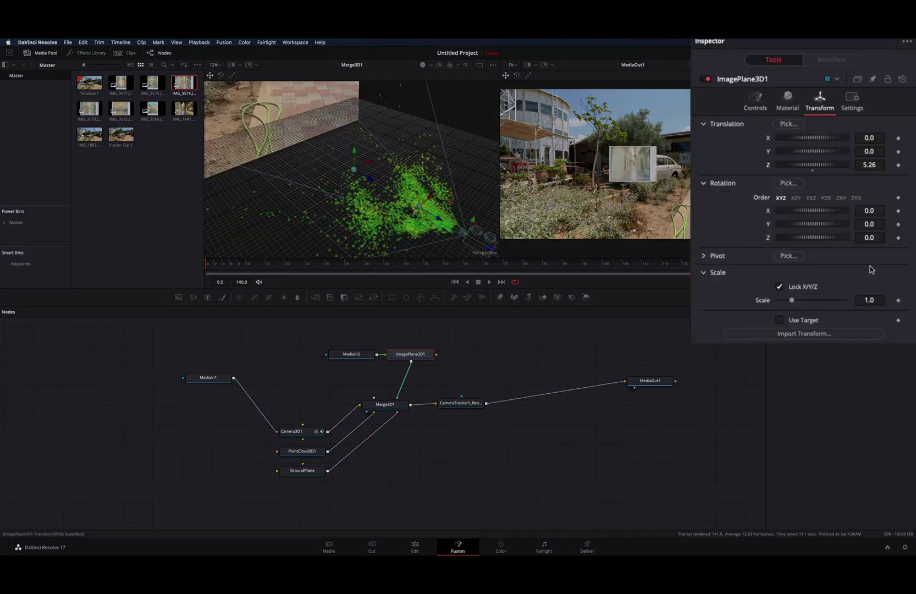
left_click_drag(813, 165, 800, 165)
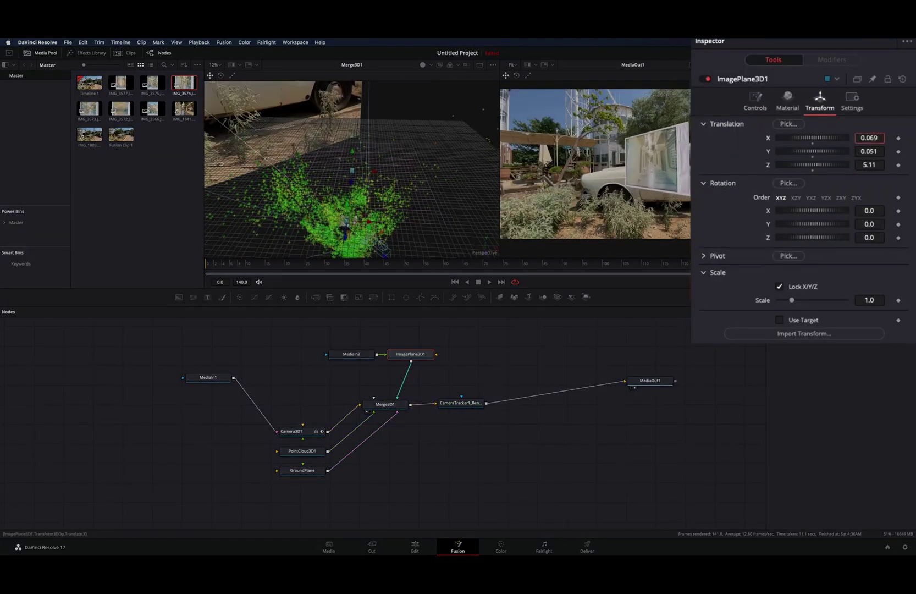
key("space")
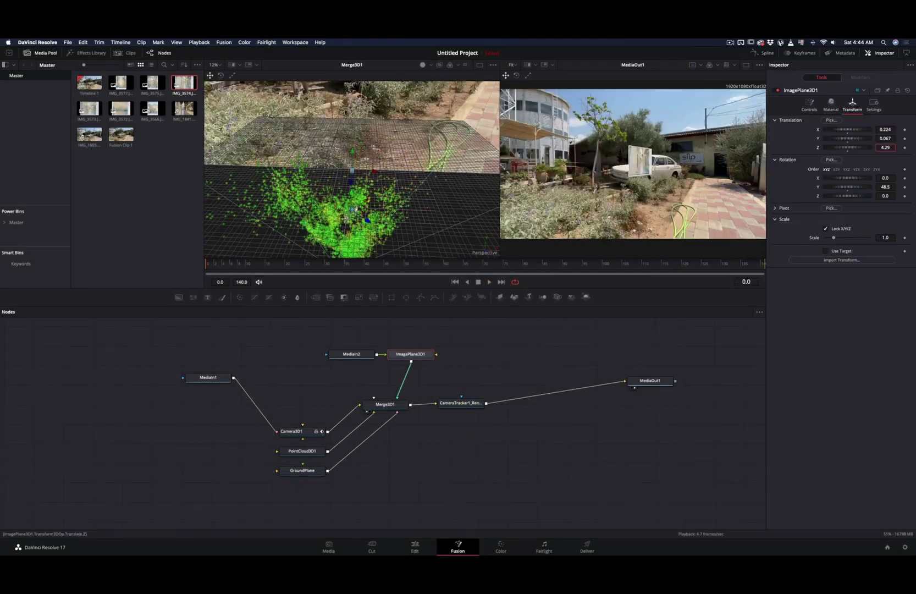
key("space")
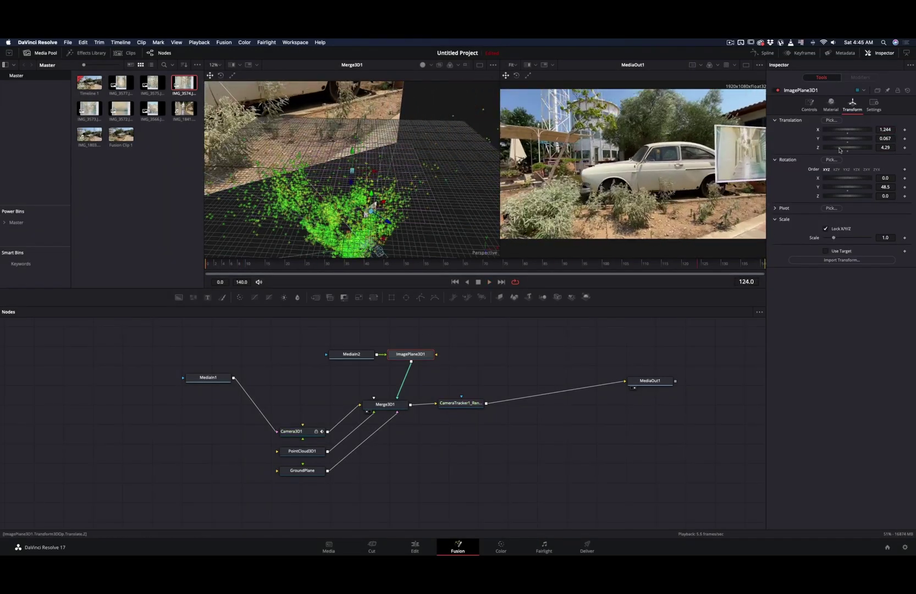
Scale the image plane to 0.25 and reposition it to X 0.701, Y -0.023, Z 6.28, checking it in playback.
left_click_drag(885, 139, 857, 129)
left_click_drag(885, 148, 901, 148)
key("space")
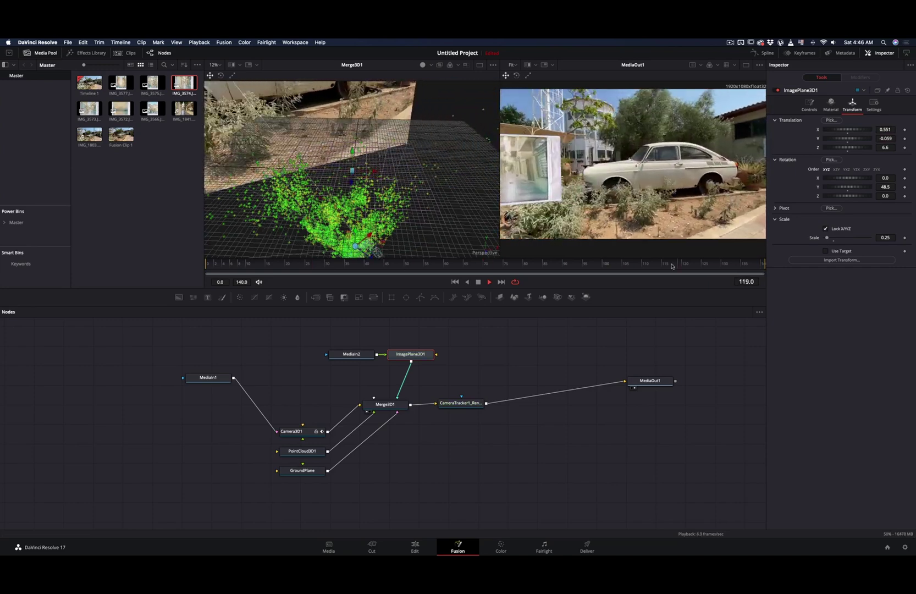
key("space")
left_click_drag(884, 147, 872, 129)
left_click_drag(884, 138, 887, 138)
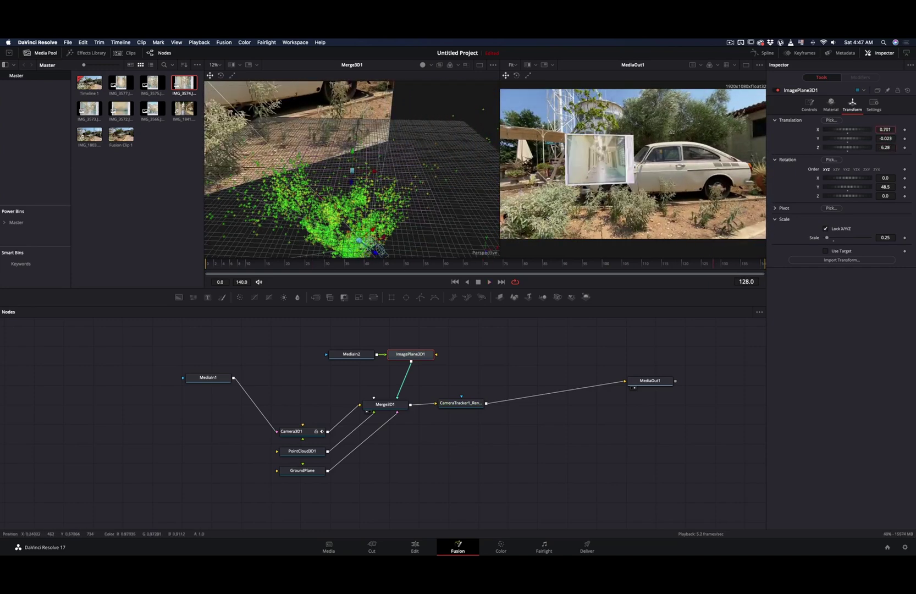
Refine the image plane at the last frame with a Y rotation of 39.7, scale 0.271 and an adjusted X position, and review the shot.
left_click_drag(577, 268, 764, 264)
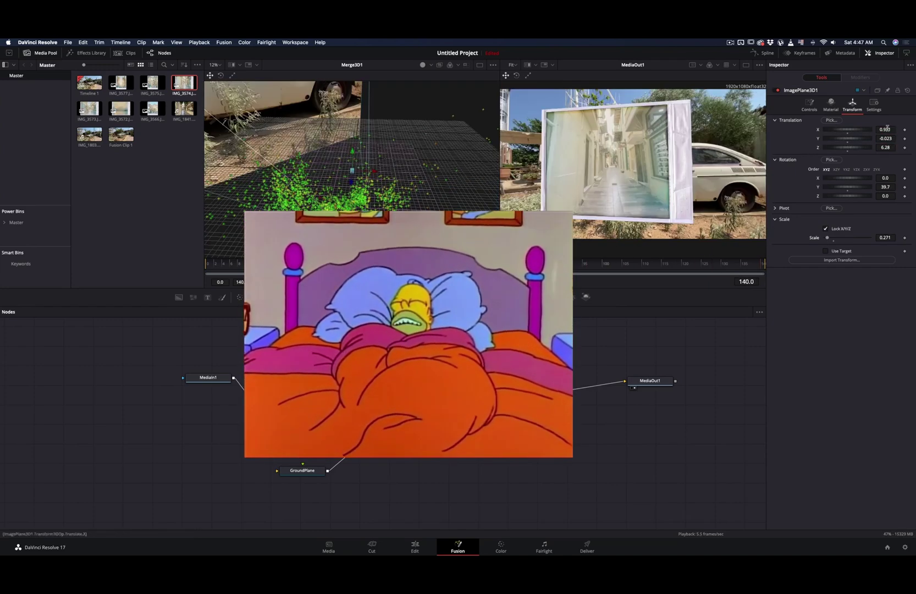
left_click_drag(885, 129, 897, 129)
left_click_drag(764, 264, 207, 264)
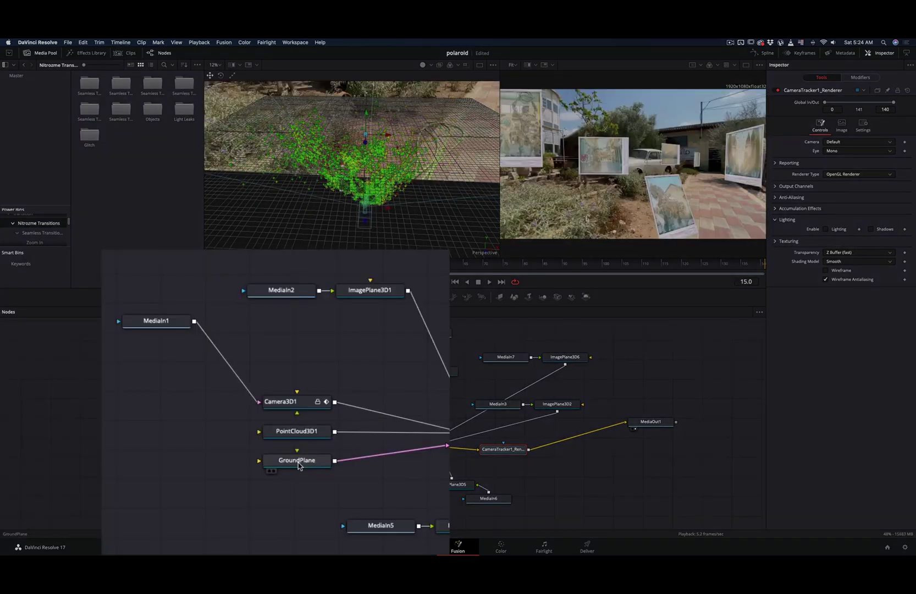
Select the GroundPlane node of the camera-tracked scene.
left_click(290, 464)
left_click(703, 212)
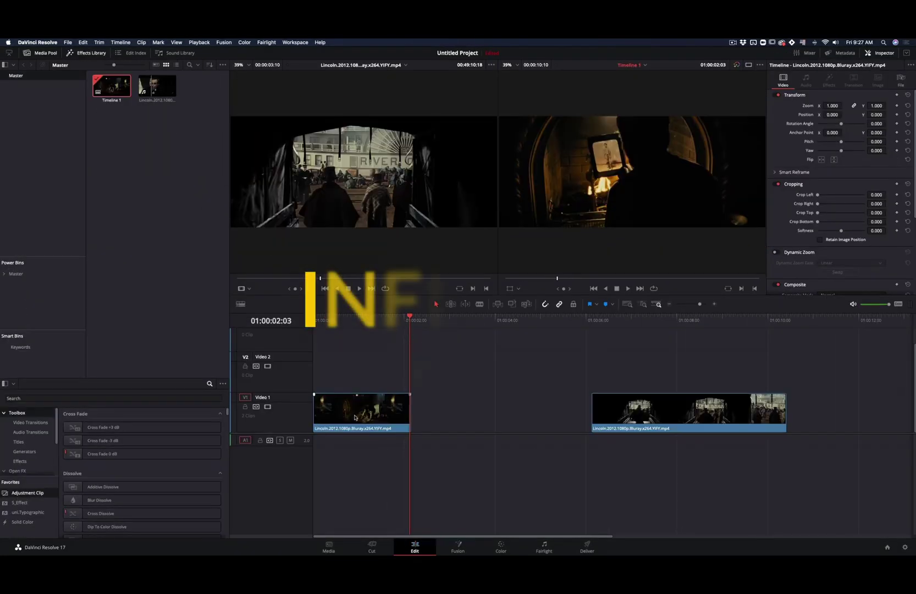
Paste a copy of the first clip into the gap on Video 1 and apply the clip speed settings with Ripple sequence enabled.
key("ctrl+v")
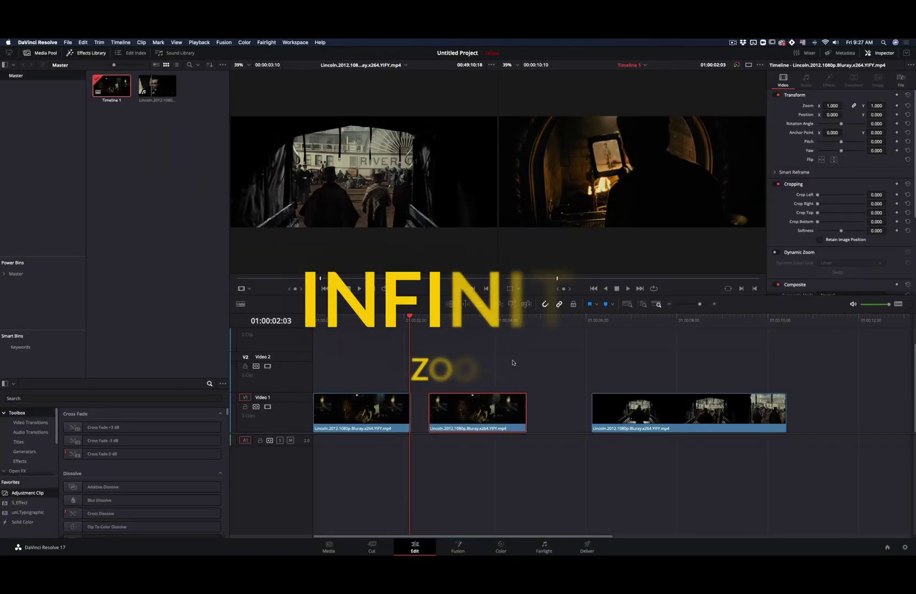
right_click(480, 423)
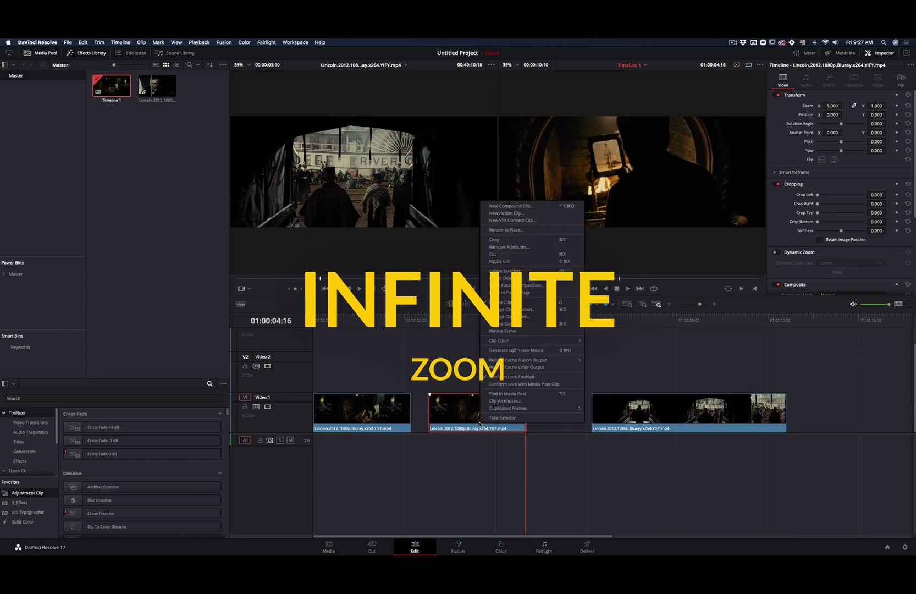
left_click(505, 324)
left_click(508, 302)
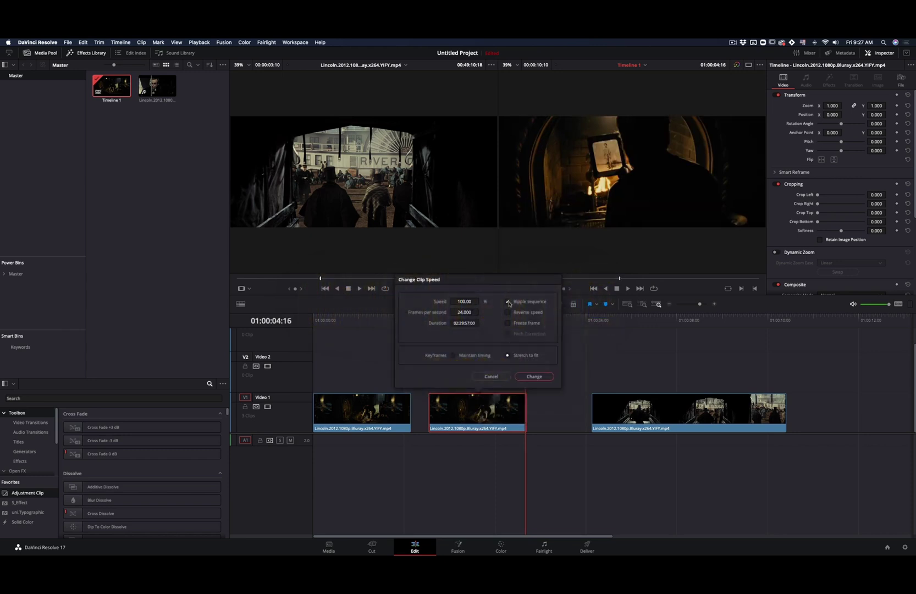
left_click(534, 377)
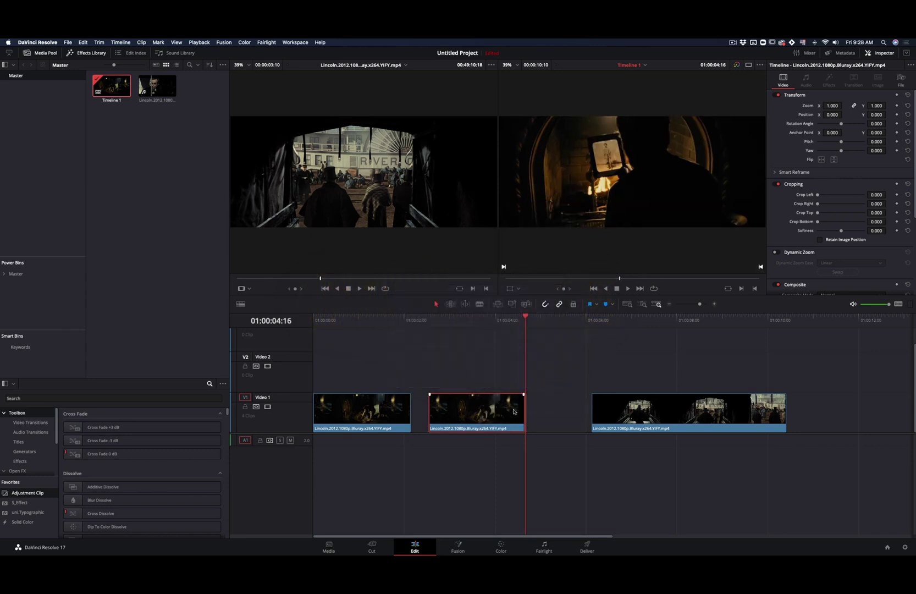
Extend the end of the short retimed clip that starts at 01:00:04:16 on Video 1.
scroll(620, 403, "up", 3)
left_click_drag(620, 411, 765, 411)
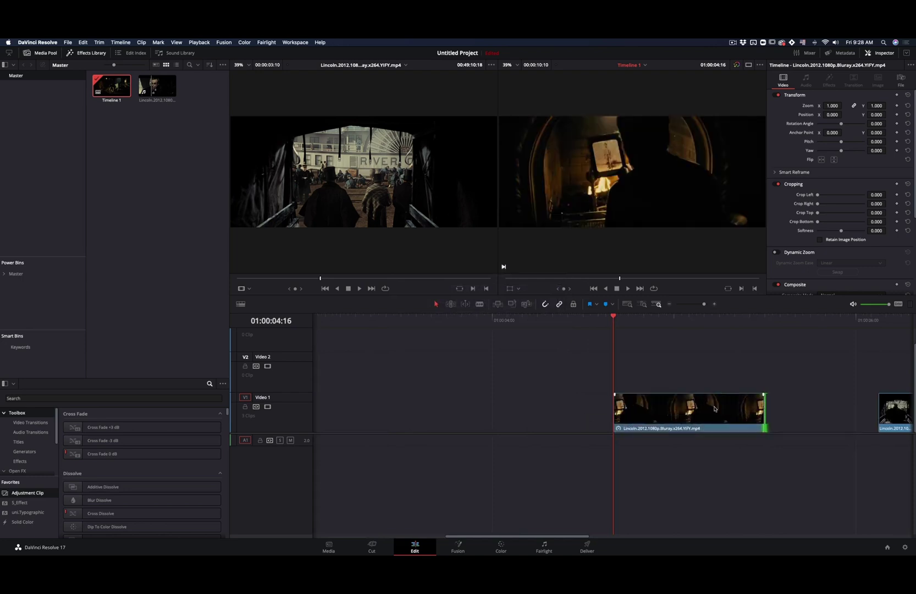
Move the retimed clip directly against the end of the first clip on Video 1 and extend its end.
left_click_drag(709, 410, 458, 411)
left_click_drag(703, 304, 699, 304)
left_click_drag(482, 411, 517, 411)
Convert the retimed clip into a new Fusion clip and open it on the Fusion page.
right_click(471, 413)
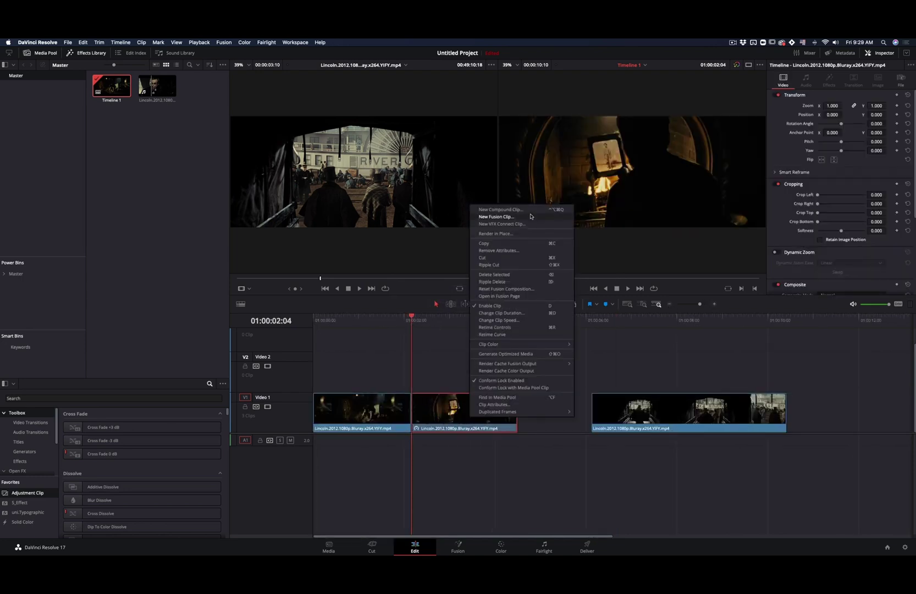
left_click(531, 217)
key("shift+5")
mouse_move(241, 390)
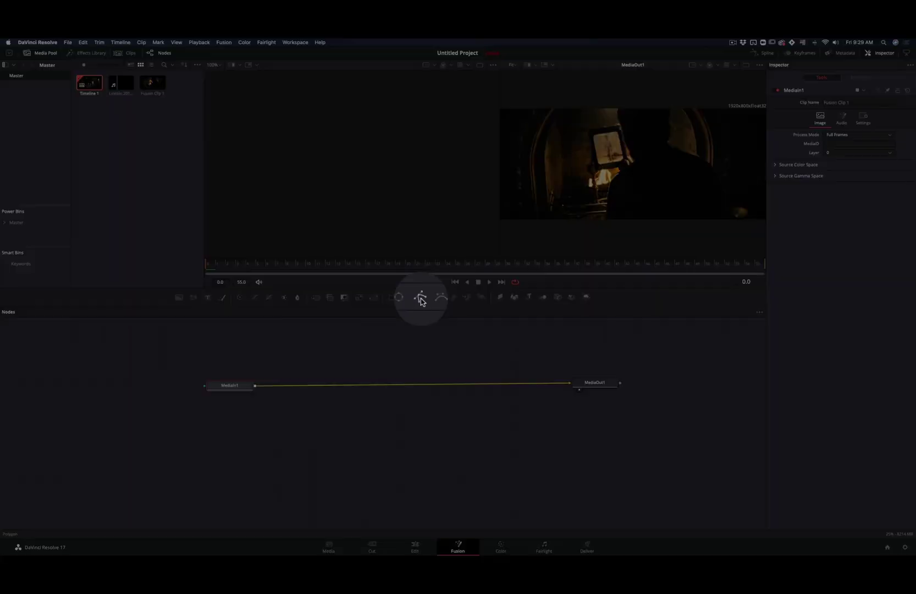
Mask out the framed picture on MediaIn1 with an inverted polygon mask and soften its edge.
left_click(420, 297)
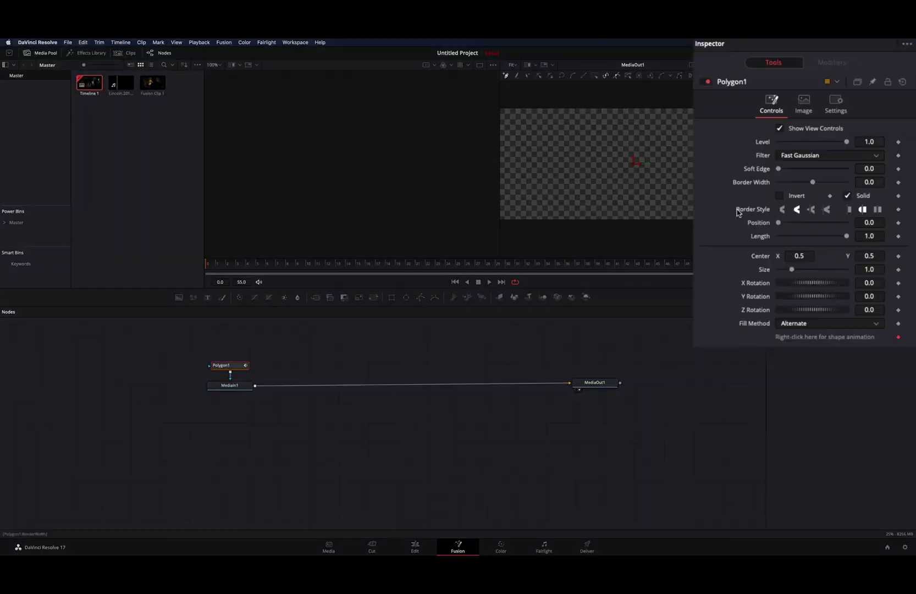
left_click(778, 195)
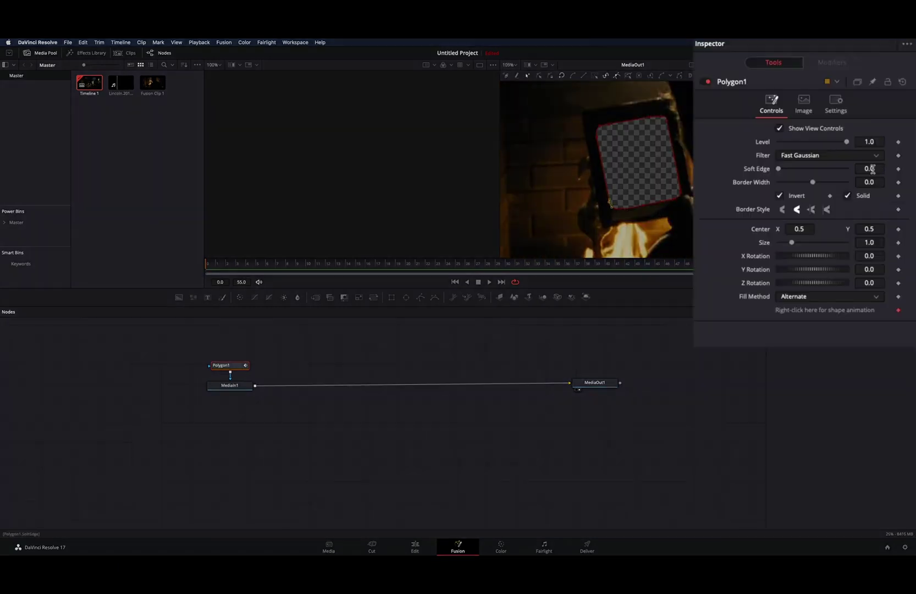
left_click(871, 170)
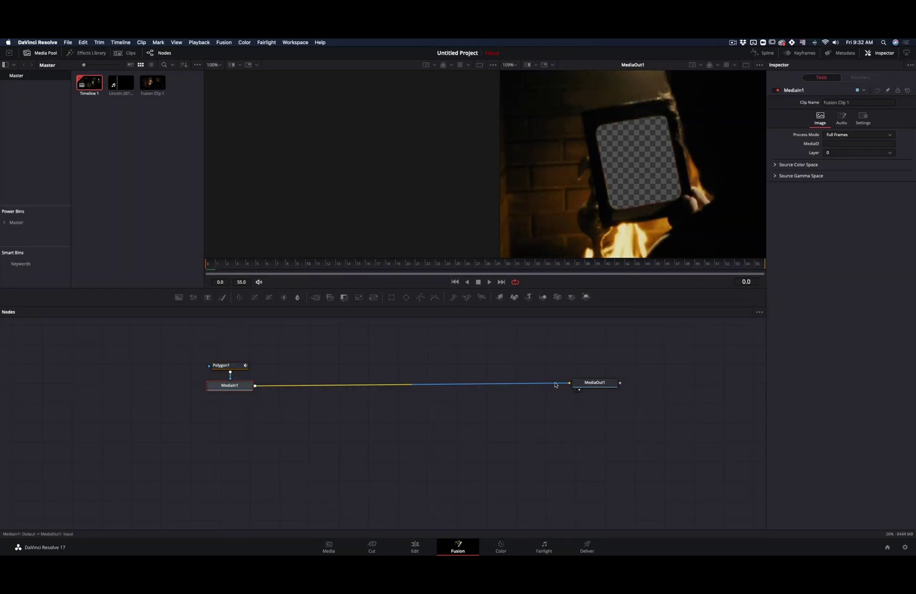
Disconnect MediaIn1 from MediaOut1 and route it through an Image Plane 3D, a Merge 3D with a Camera 3D, and a Renderer 3D into MediaOut1.
left_click_drag(554, 384, 229, 370)
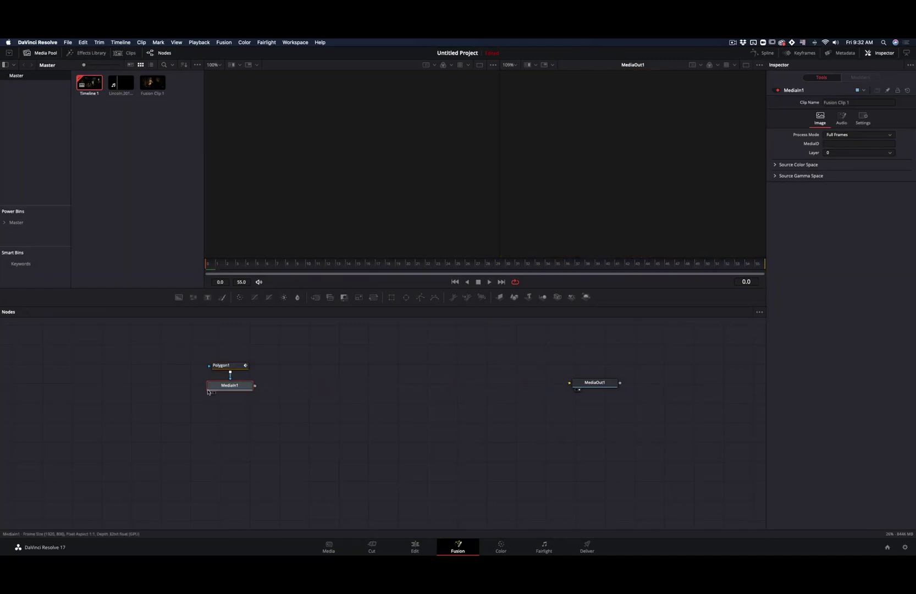
left_click(502, 300)
left_click(543, 297)
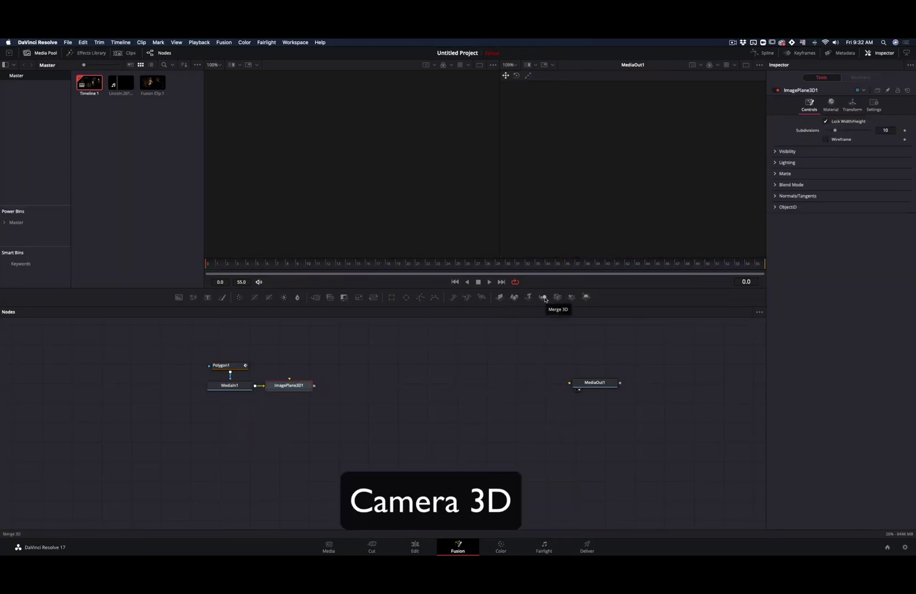
left_click(585, 297)
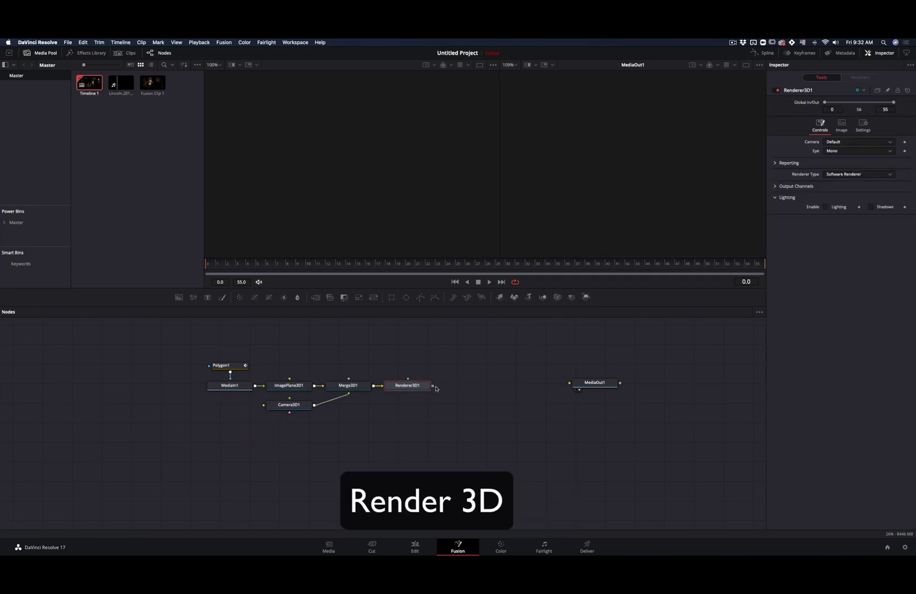
left_click_drag(432, 385, 588, 387)
left_click_drag(289, 404, 354, 413)
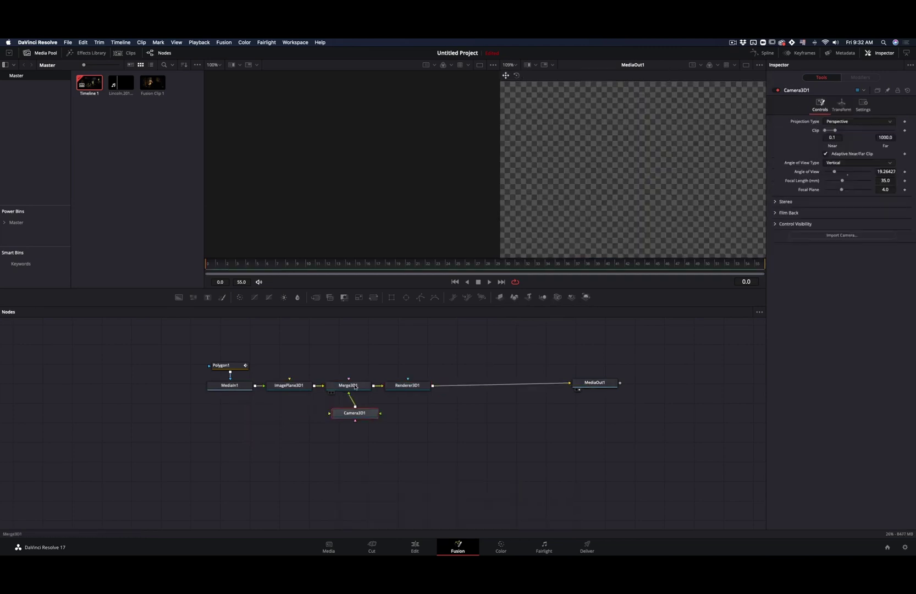
Push ImagePlane3D1 back to Z -1.2 so the camera frames the whole picture.
left_click_drag(359, 216, 360, 218)
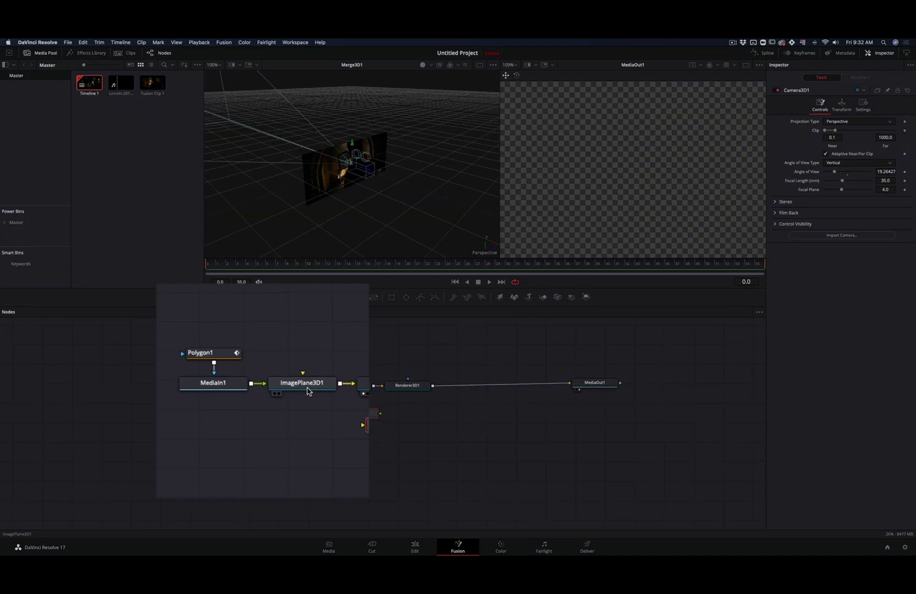
left_click(306, 388)
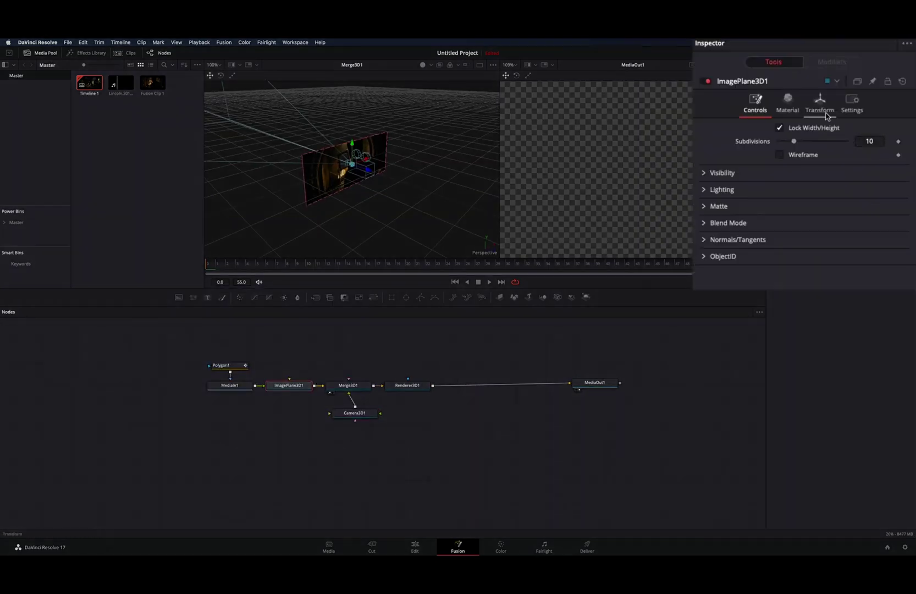
left_click(854, 109)
left_click_drag(855, 147, 807, 168)
scroll(594, 176, "down", 5)
left_click_drag(601, 191, 577, 180)
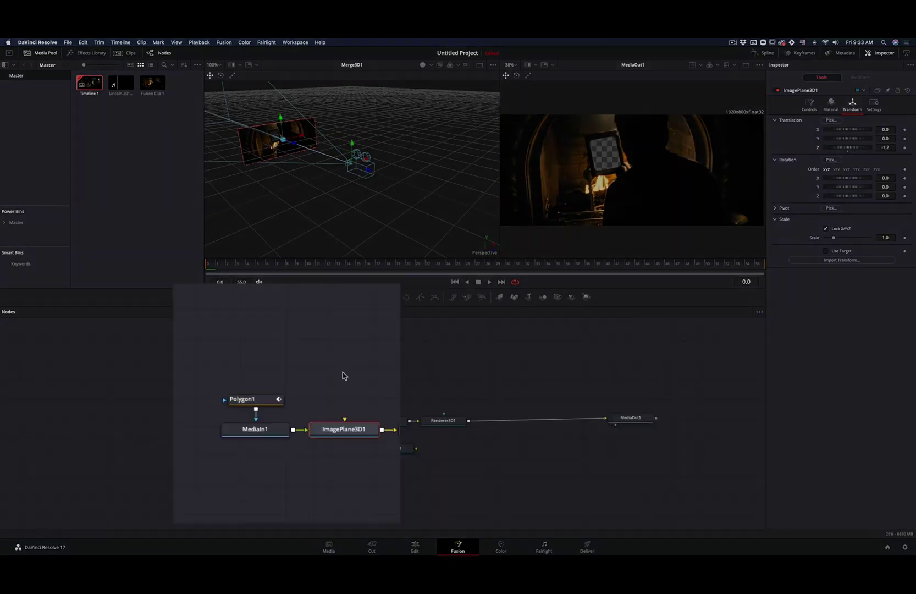
Duplicate the Polygon1, MediaIn1 and ImagePlane3D1 nodes and connect the copied image plane to Merge3D1.
left_click_drag(280, 340, 230, 395)
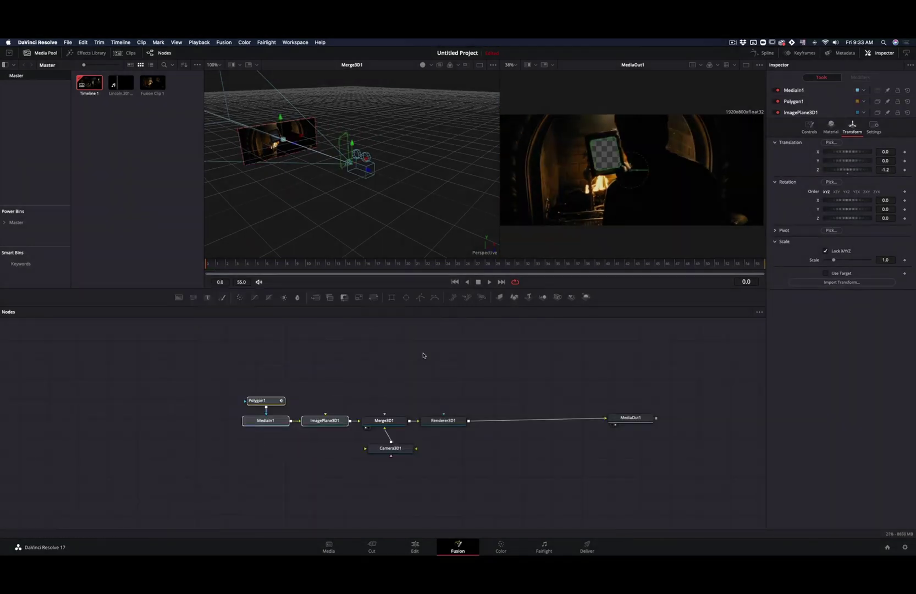
left_click(424, 354)
key("super+v")
left_click_drag(424, 373, 304, 355)
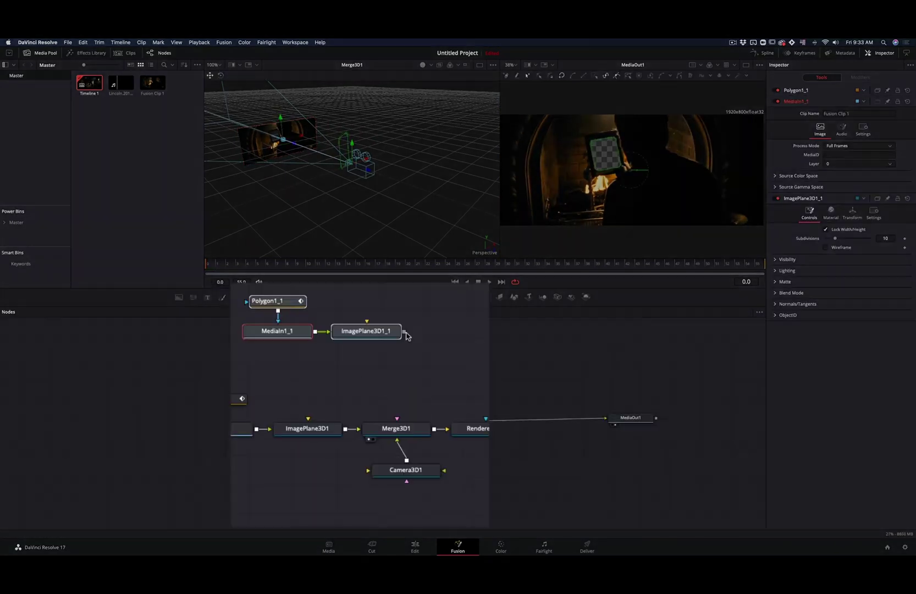
left_click_drag(405, 332, 398, 429)
Place the copied image plane behind the frame opening with Y 0.032, Z -1.74 and a slightly adjusted X translation.
left_click(364, 330)
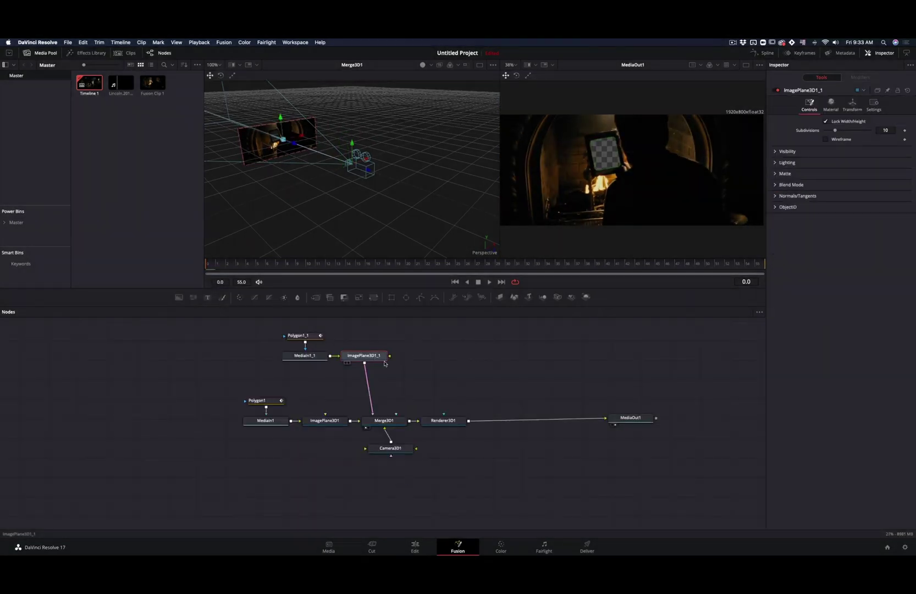
scroll(305, 212, "left", 2)
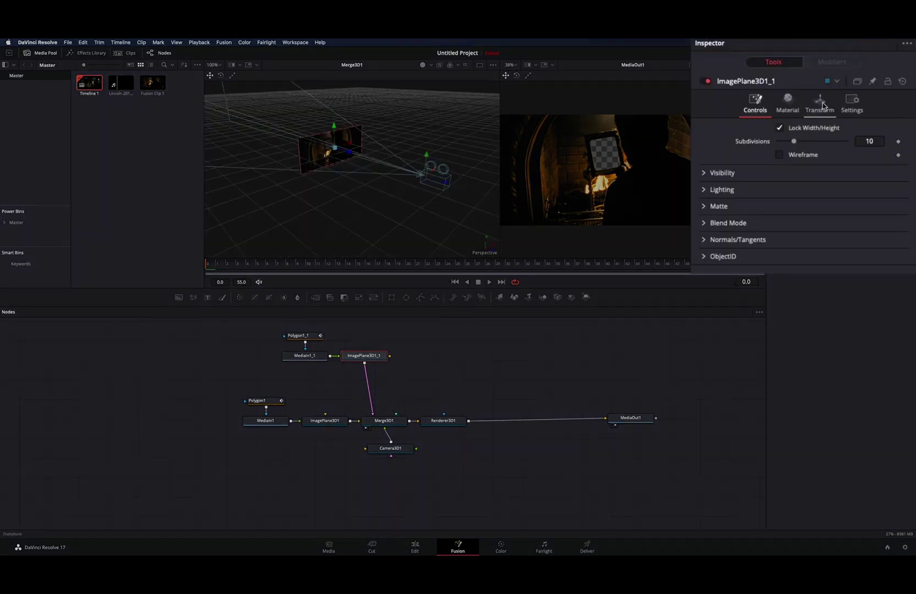
left_click(851, 105)
left_click_drag(868, 167, 855, 140)
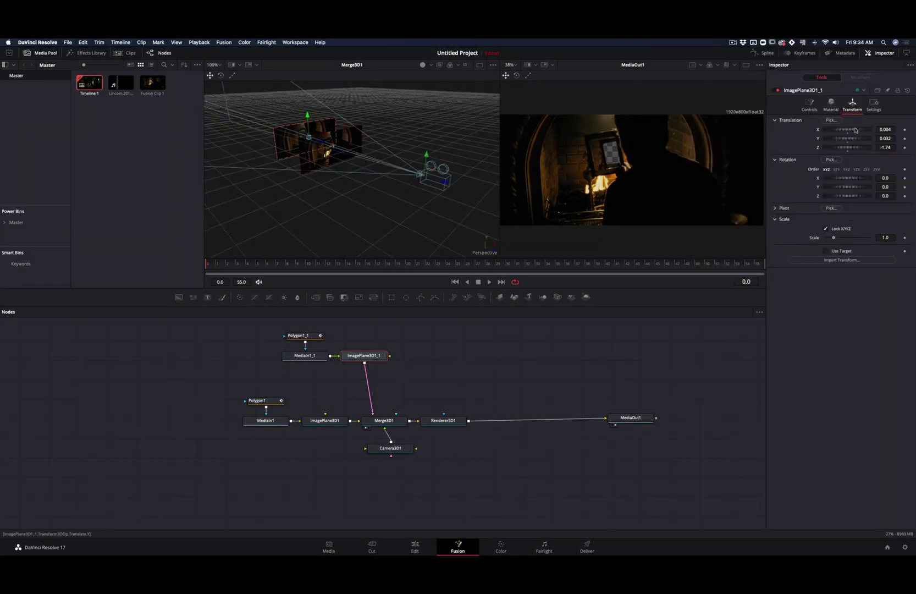
left_click_drag(855, 130, 855, 130)
Add a second copy of the masked image plane nodes, connect it to Merge3D1 and position it at X -0.04, Y 0.064, Z -2.15.
left_click_drag(273, 327, 397, 368)
key("super+v")
left_click_drag(479, 364, 395, 426)
left_click_drag(855, 130, 862, 130)
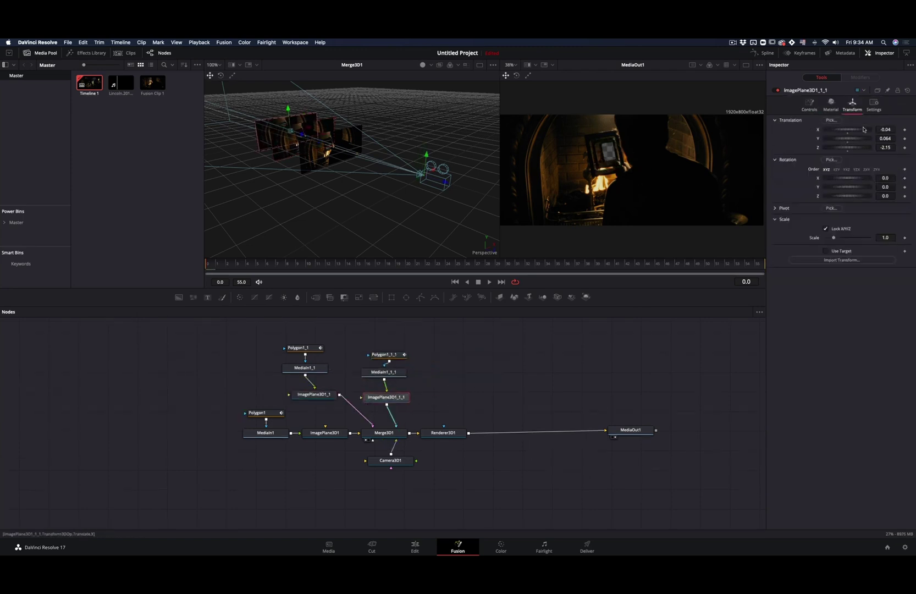
Add the third and fourth masked plane copies to Merge3D1, placing the fourth at X -0.18, Y 0.136, Z -3.91.
left_click_drag(419, 343, 357, 407)
key("super+v")
left_click_drag(426, 391, 398, 426)
left_click_drag(858, 130, 857, 132)
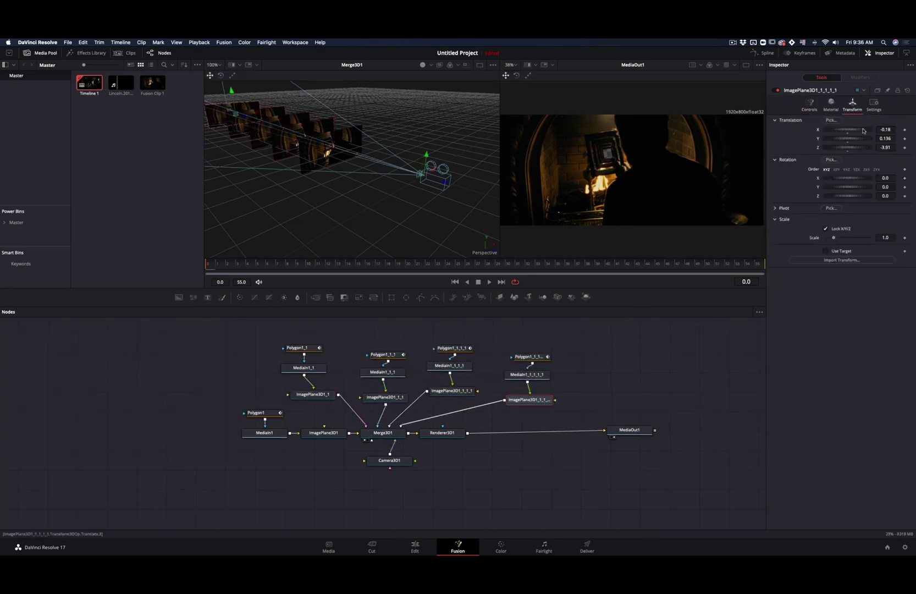
Add a fifth masked plane copy to Merge3D1 and position it at X -0.272, Y 0.208, Z -5.23.
key("super+v")
left_click_drag(854, 138, 857, 138)
left_click_drag(854, 129, 848, 130)
left_click_drag(854, 147, 848, 148)
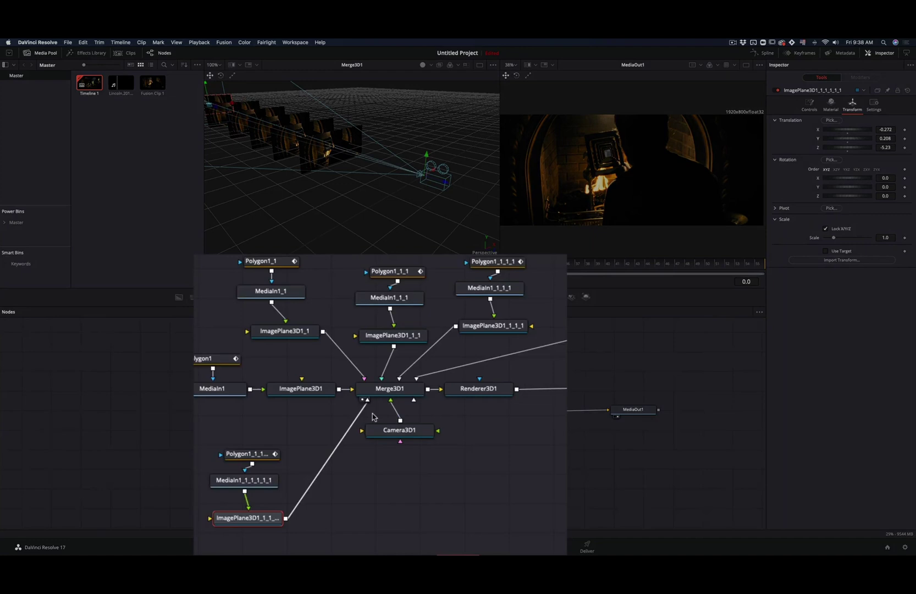
Set starting keyframes at frame 0 on the X, Y and Z translation of Camera3D1.
left_click(412, 437)
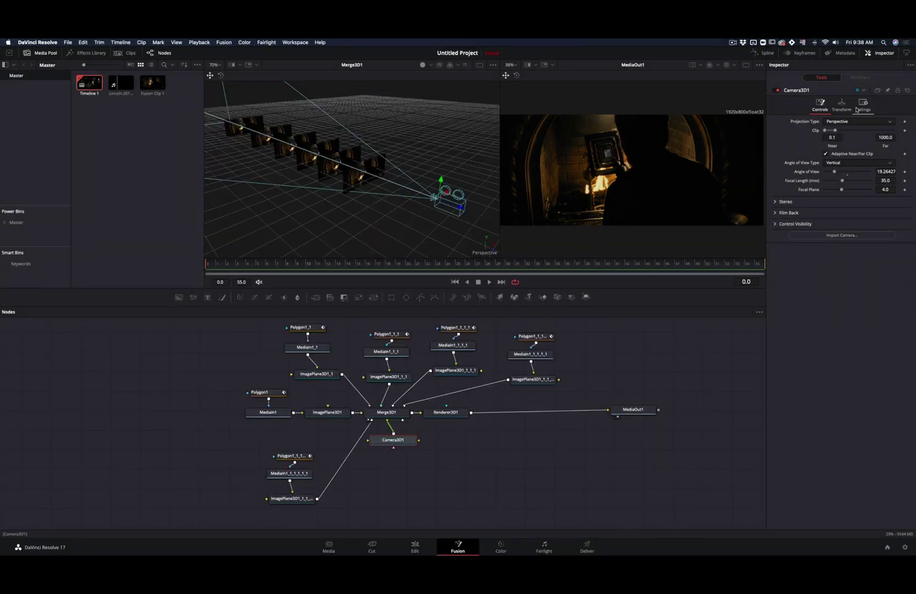
left_click(843, 107)
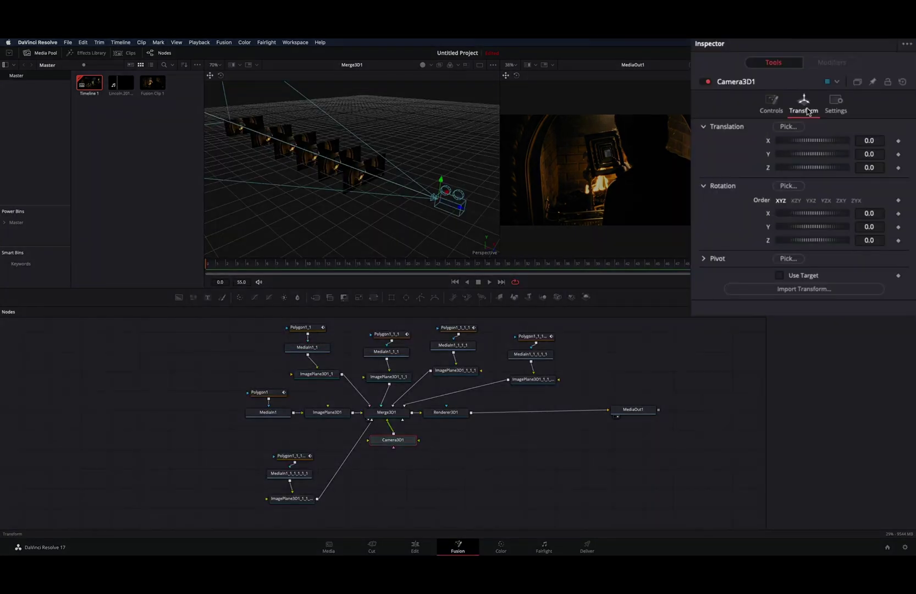
left_click(898, 141)
left_click(898, 154)
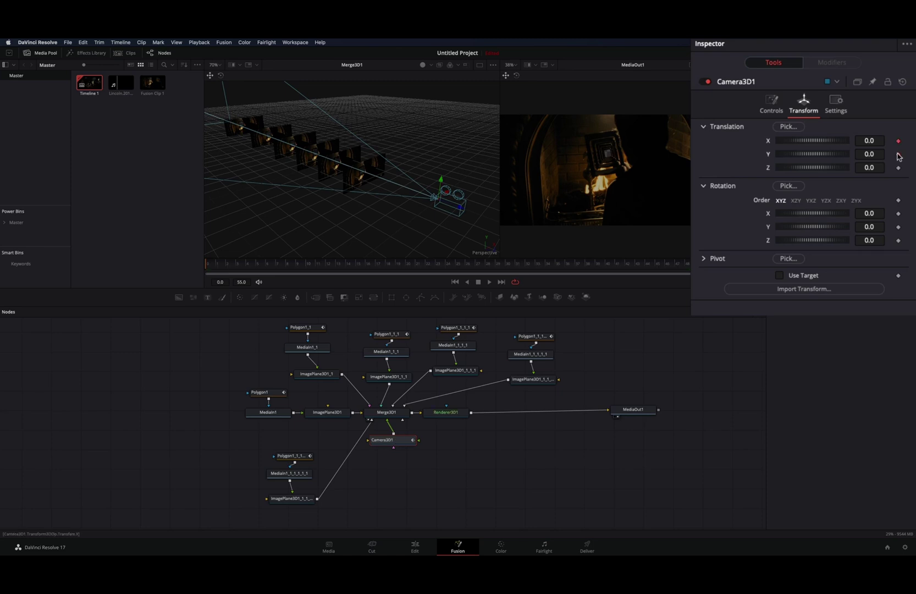
left_click(897, 168)
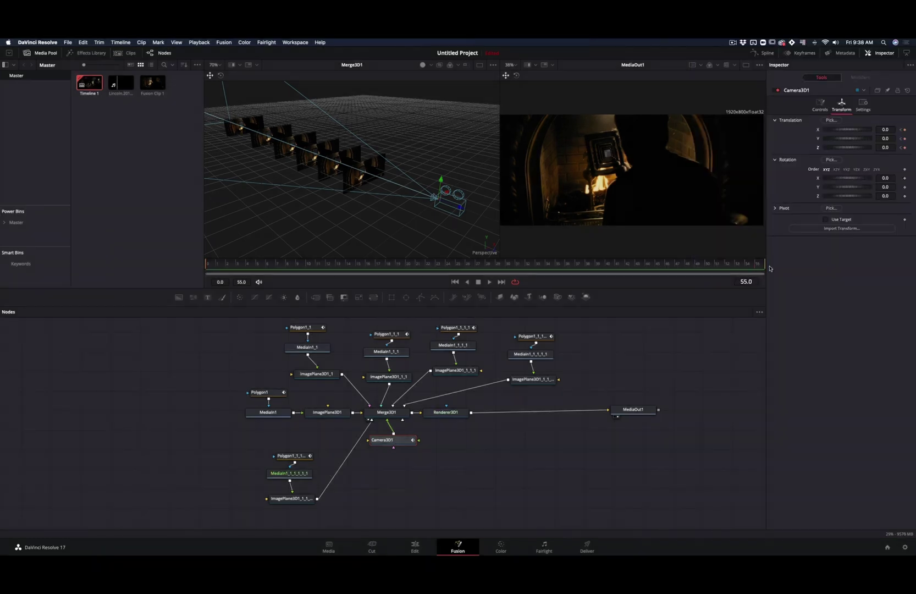
At frame 55, move Camera3D1 in X, Y and Z through the row of image planes to keyframe the zoom.
left_click_drag(460, 207, 262, 129)
left_click_drag(286, 176, 460, 305)
left_click_drag(884, 148, 896, 139)
mouse_move(885, 129)
left_mouse_down()
mouse_move(874, 129)
mouse_move(889, 129)
mouse_move(882, 147)
left_mouse_up()
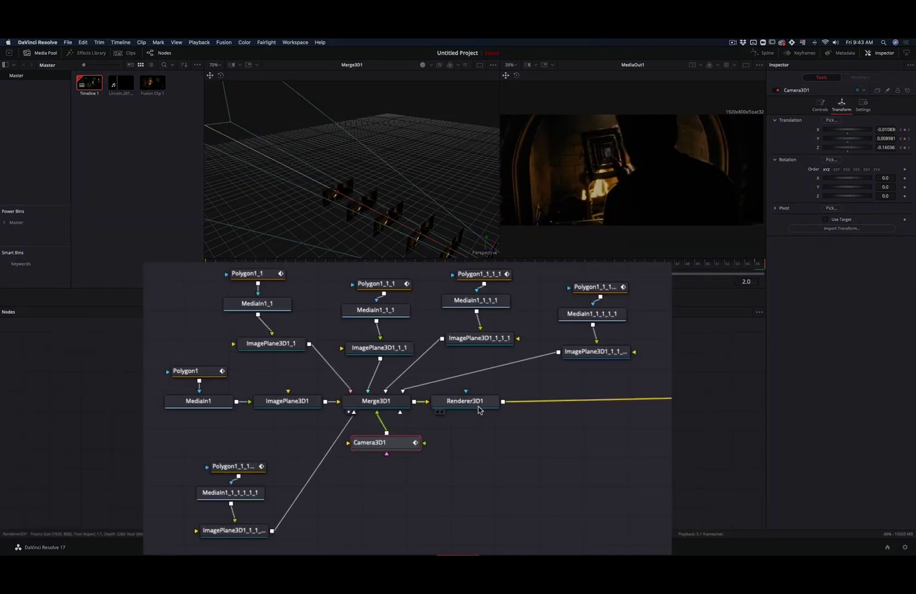
Enable motion blur on Renderer3D1 with a shutter angle of 286.3 and quality 5.
left_click(446, 412)
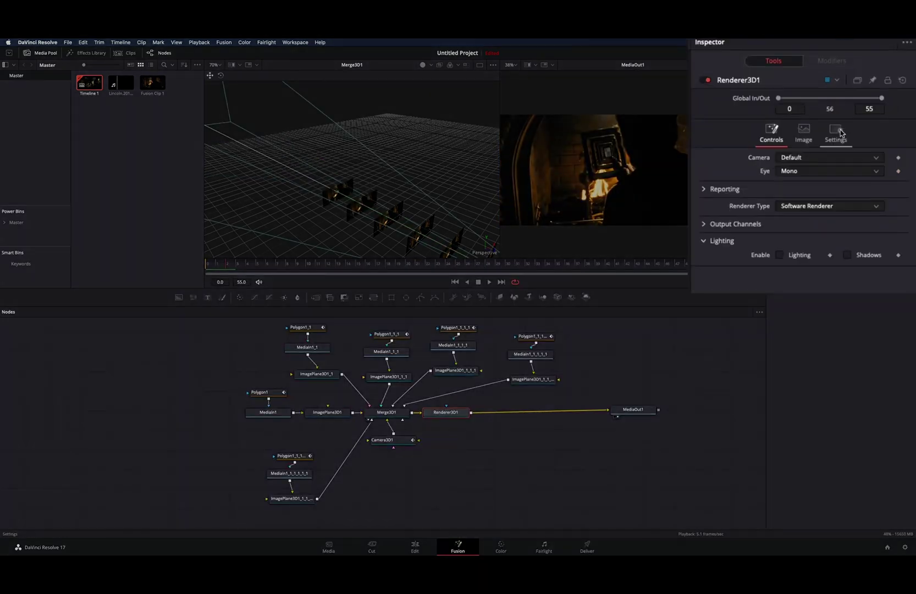
left_click(837, 132)
left_click(779, 203)
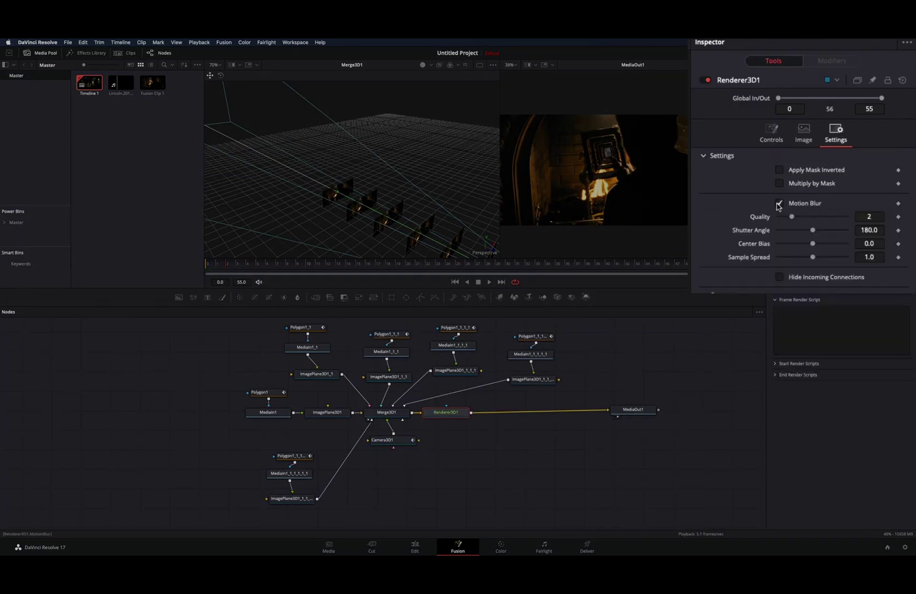
left_click_drag(812, 230, 832, 231)
left_click_drag(792, 217, 805, 220)
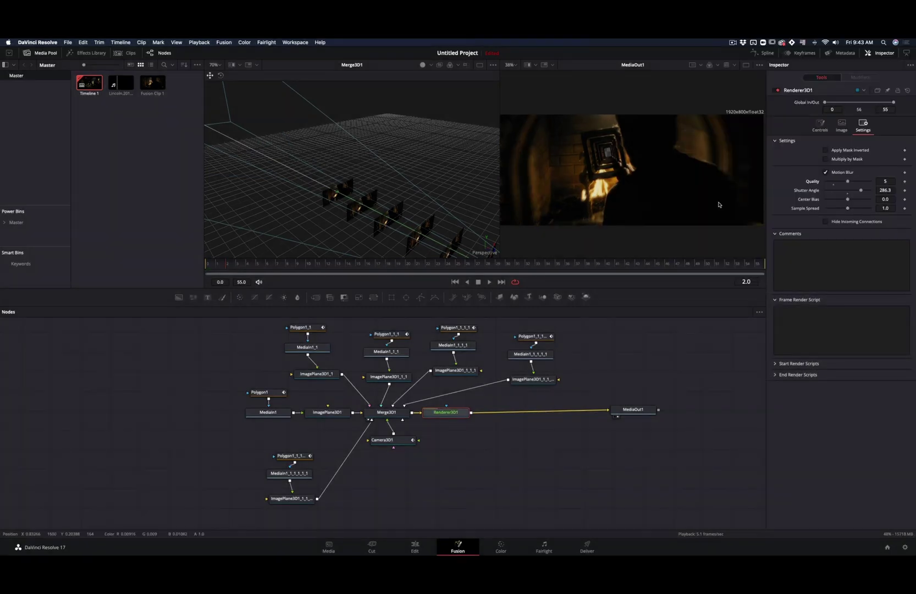
Return to the Edit page, place the first clip and Fusion Clip 1 on Video 2, and start the last clip beneath at 01:00:02:04 on Video 1.
key("shift+4")
left_click_drag(535, 432, 380, 450)
left_click_drag(683, 476, 504, 482)
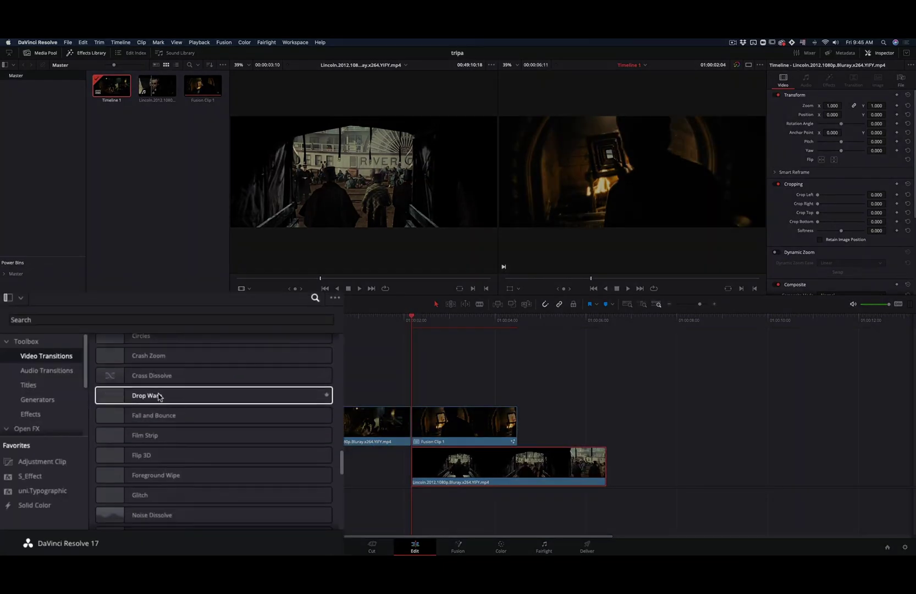
Add a Drop Warp transition at the start of Fusion Clip 1 and a short adjustment clip over that cut on Video 3.
left_click_drag(157, 399, 443, 420)
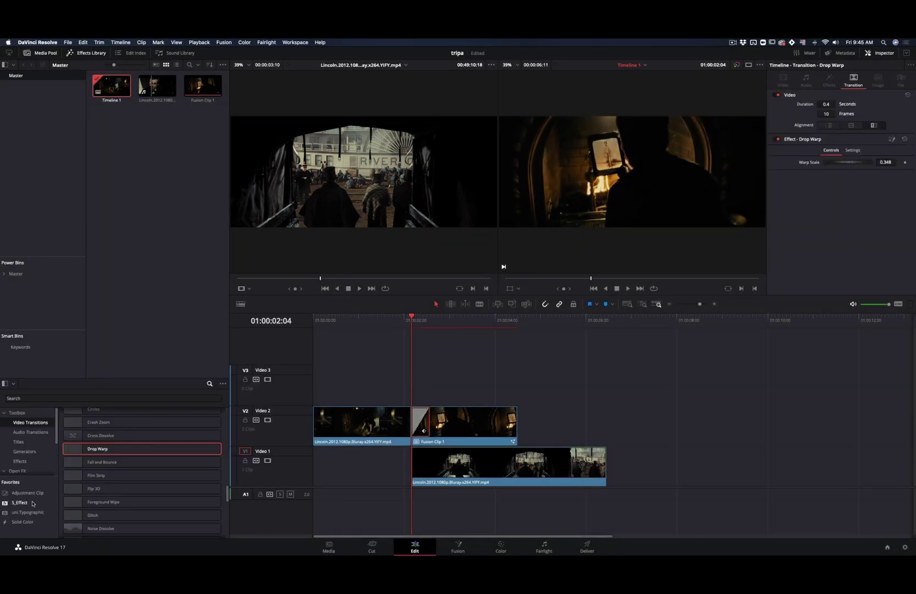
left_click_drag(24, 495, 418, 385)
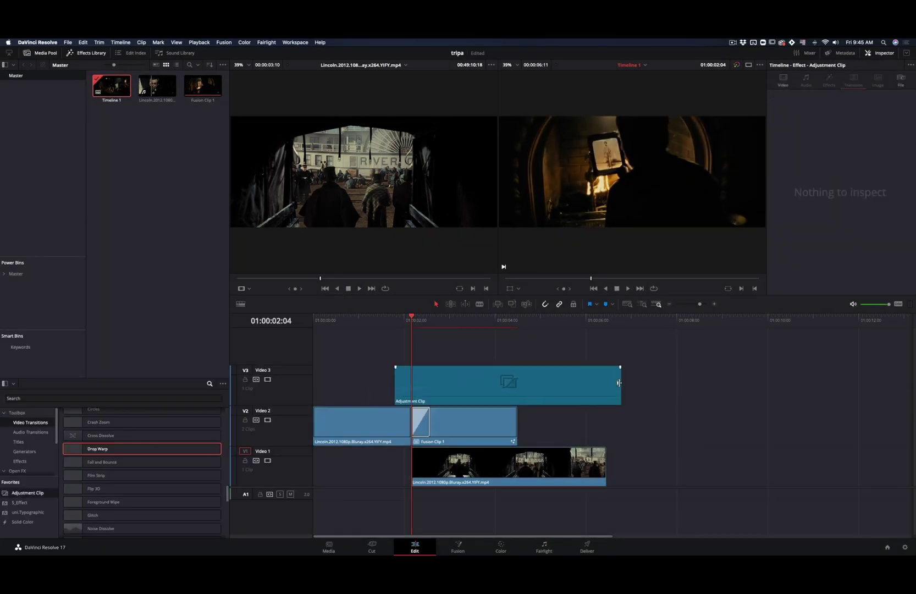
left_click_drag(621, 384, 429, 385)
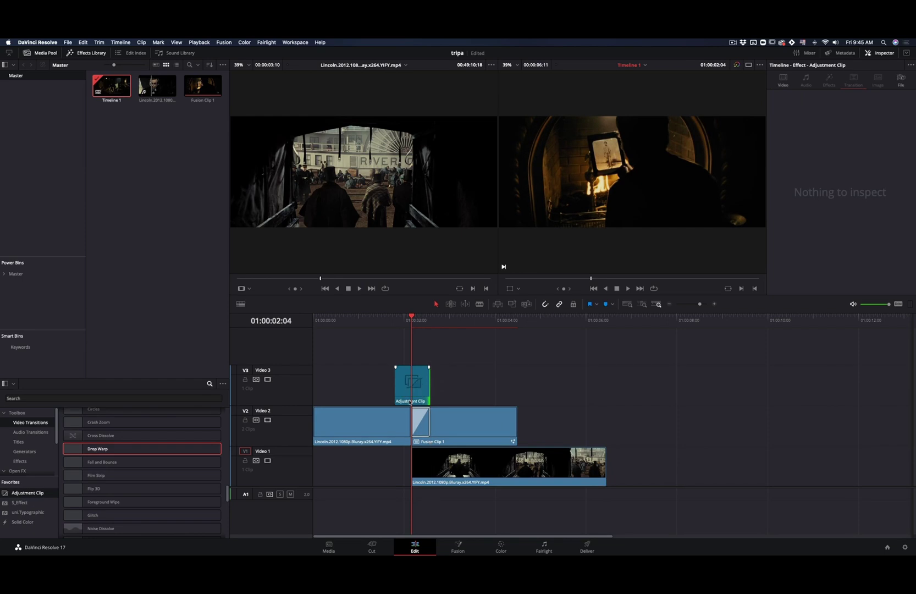
Apply the Dent effect to the adjustment clip on Video 3 and show its effect settings.
left_click(53, 397)
type("dent")
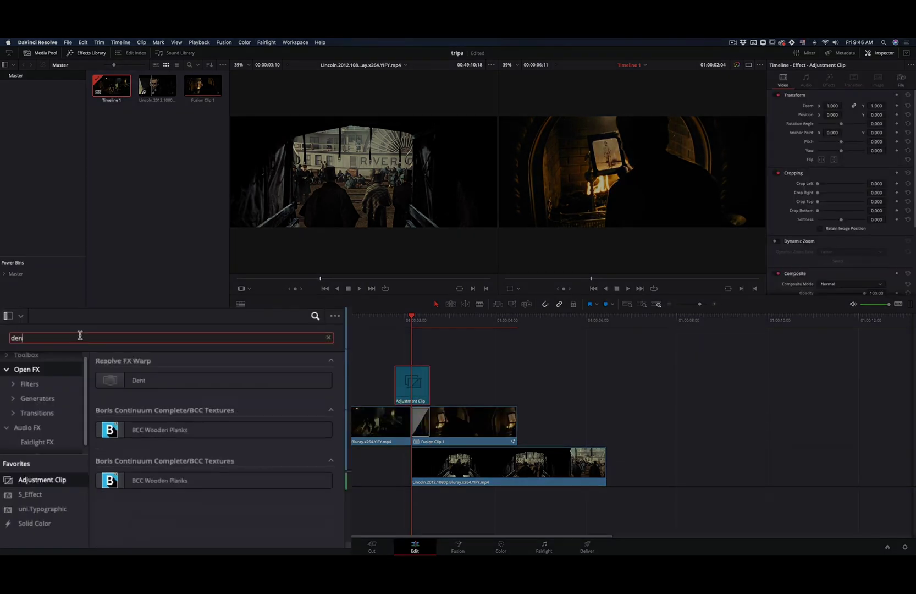
left_click_drag(92, 426, 422, 394)
left_click(784, 71)
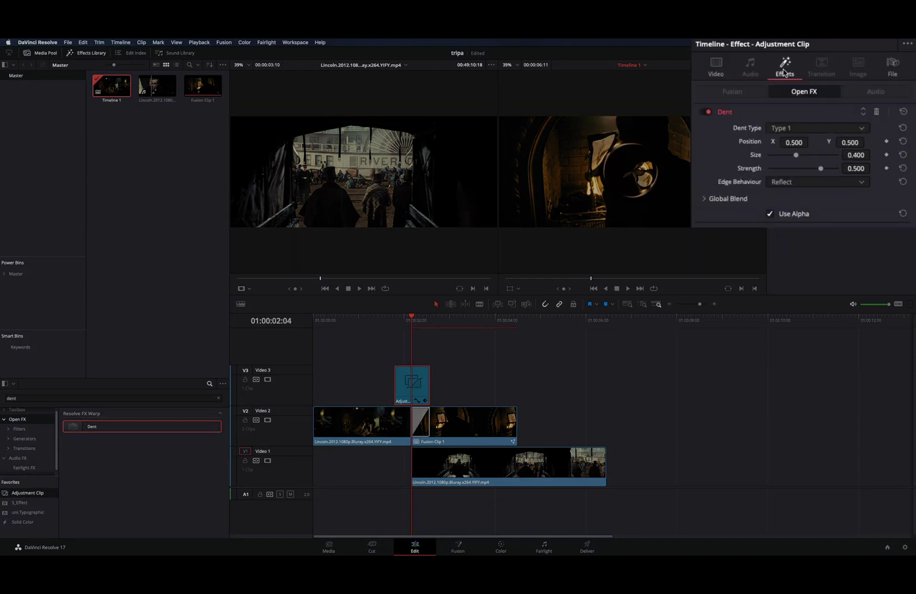
Configure the Dent effect as Type 3 with position X 0.413, Y 0.627 and size 1.000.
left_click(814, 133)
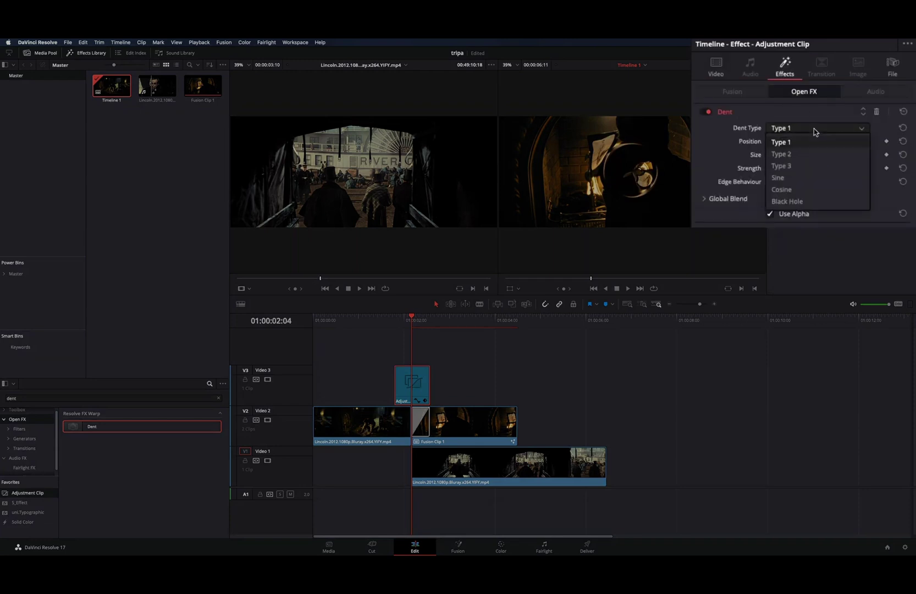
left_click(791, 166)
left_click_drag(798, 142, 792, 142)
left_click_drag(849, 143, 854, 143)
left_click_drag(796, 155, 861, 156)
Keyframe the Dent strength from 0.000 at the adjustment clip's start to -0.333 at 01:00:02:04.
left_click(794, 169)
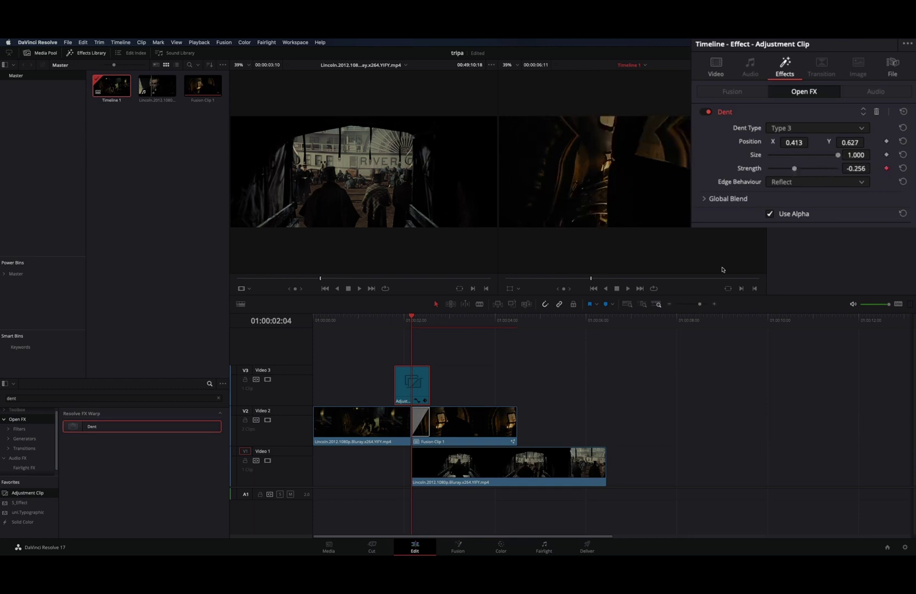
key("Up")
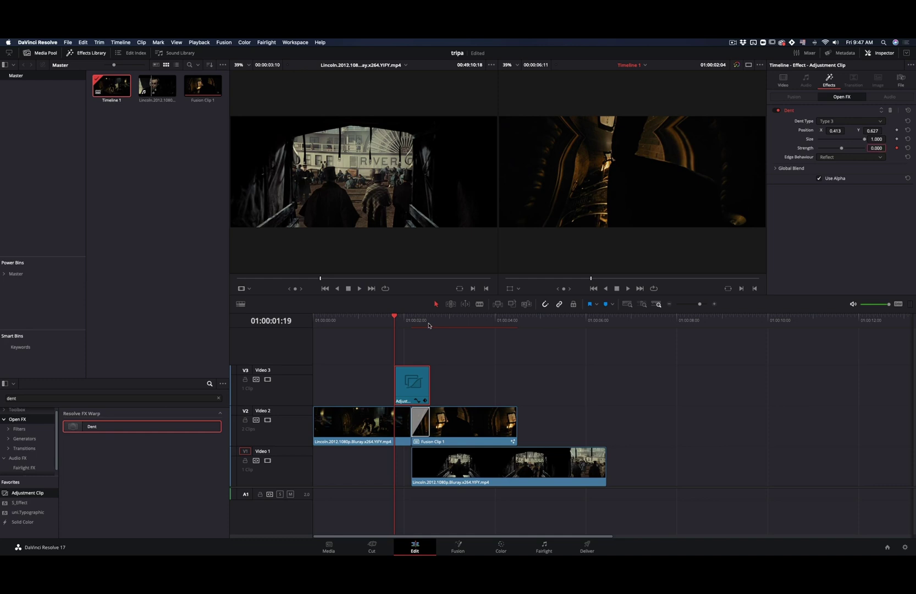
left_click(430, 323)
Place another short adjustment clip directly before the existing one on Video 3 and apply an effect from the library.
left_click_drag(28, 493, 522, 377)
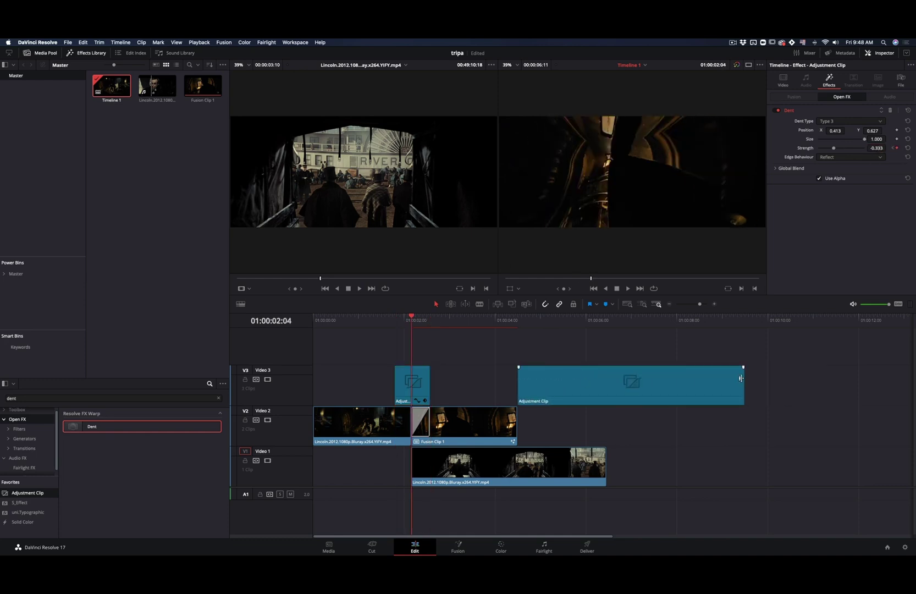
left_click_drag(742, 378, 385, 379)
left_click(385, 322)
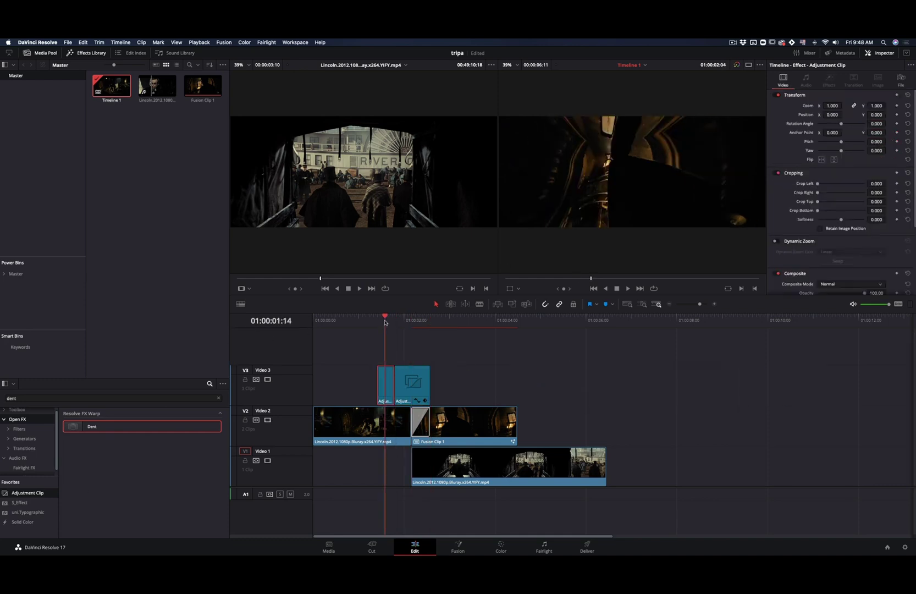
left_click(70, 397)
left_click_drag(91, 426, 411, 385)
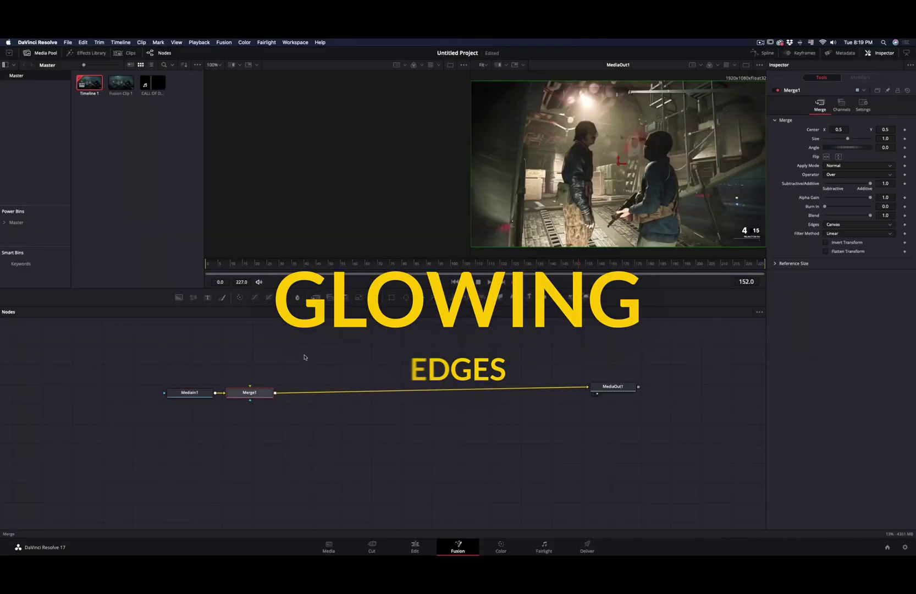
Add an Edge Detect node and feed it from MediaIn1.
key("shift+space")
type("edge")
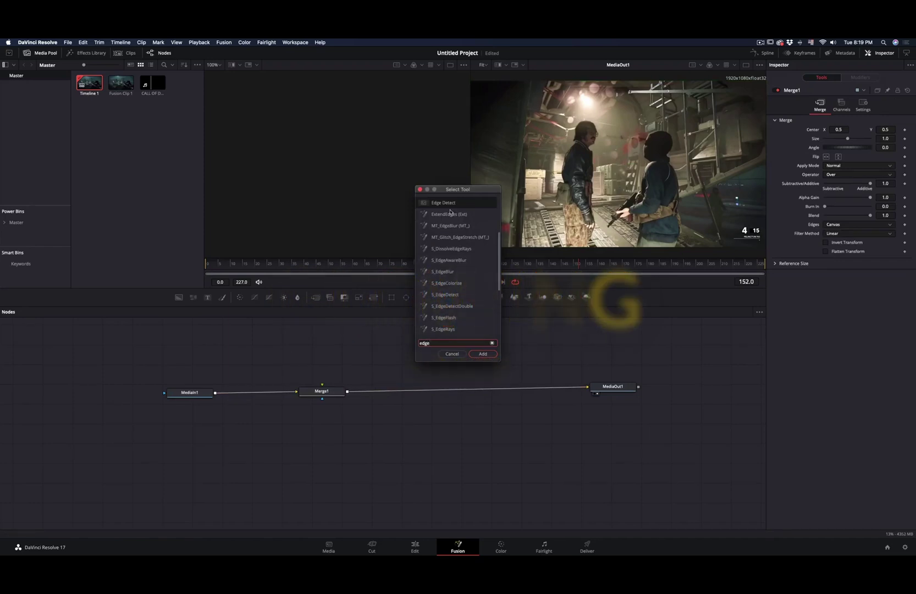
type(" detect")
left_click(483, 353)
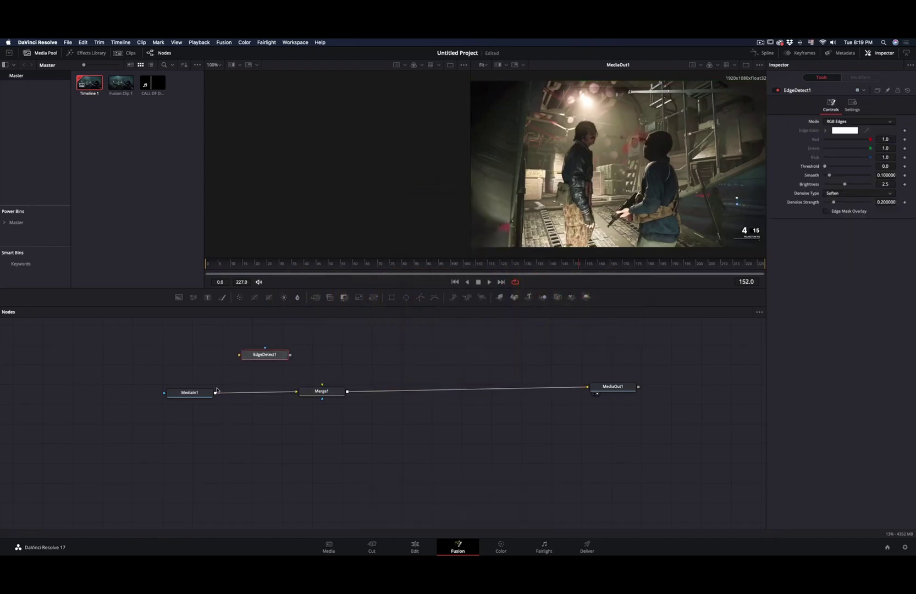
left_click_drag(216, 393, 240, 354)
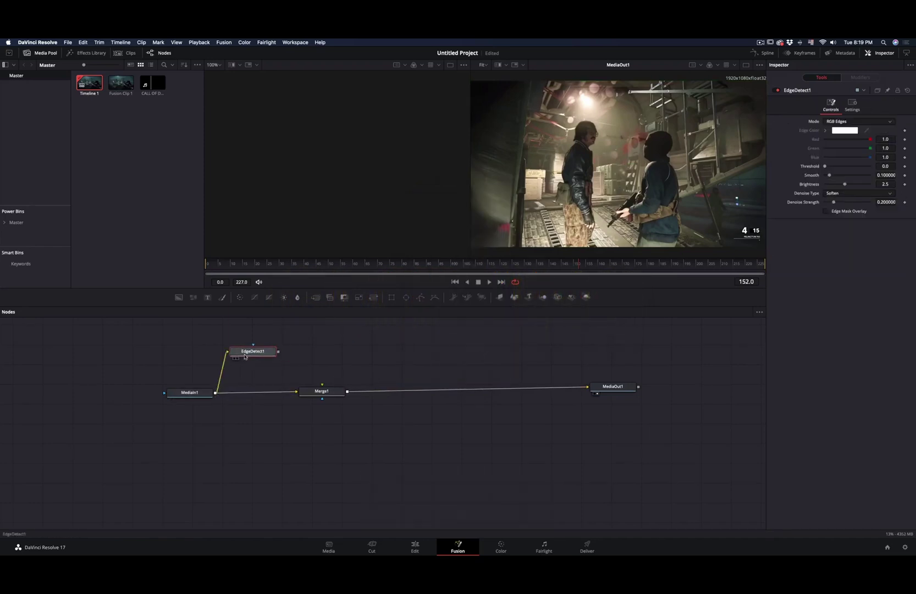
Add a Glow after EdgeDetect1 feeding Merge1, with shine threshold 0.0, spread 0.047 and brightness 0.953.
key("shift+space")
type("Glow")
left_click(483, 353)
left_click_drag(312, 358, 324, 394)
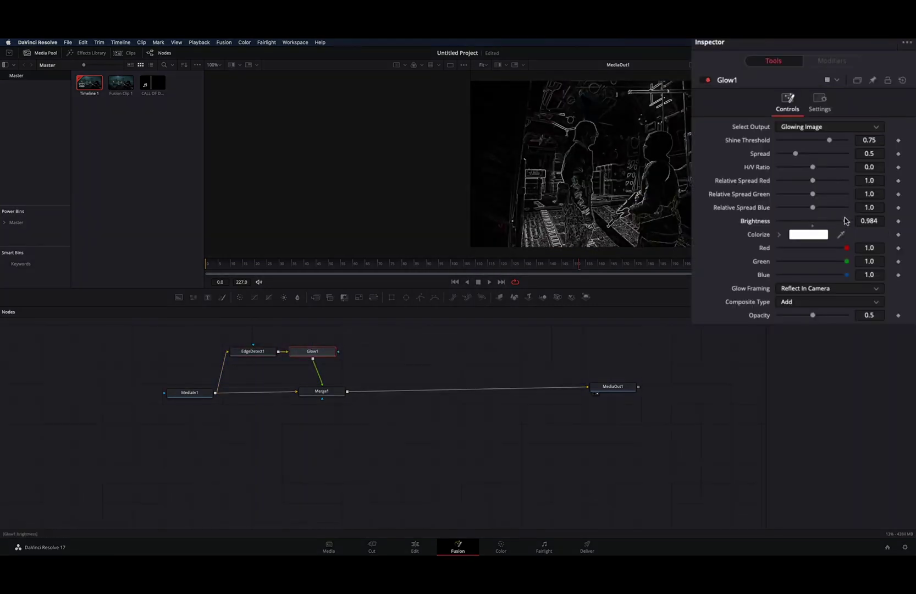
left_click_drag(798, 158, 777, 153)
left_click_drag(828, 139, 776, 139)
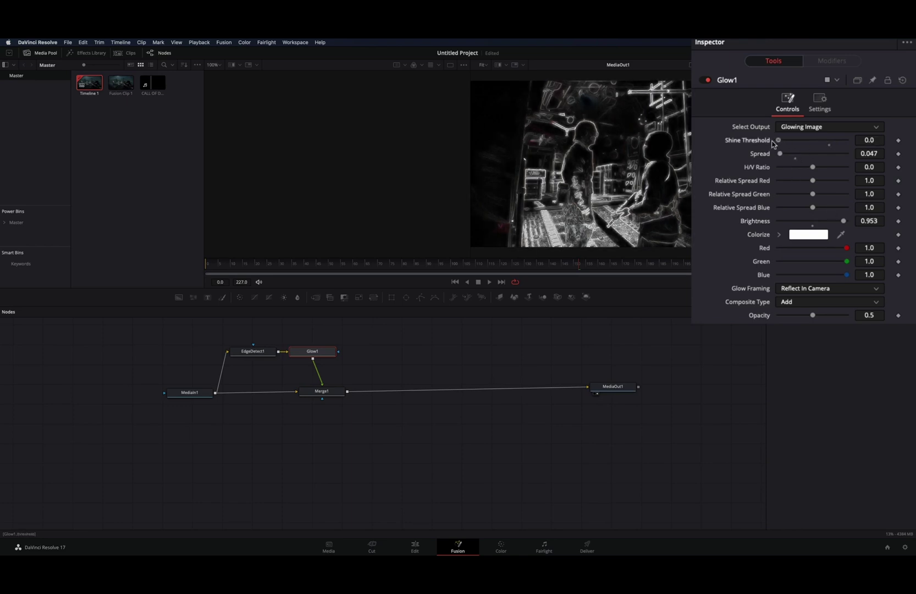
Set EdgeDetect1 to Grayscale Edges with threshold 0.0, smooth 0.039, brightness 3.547 and denoise strength 0.181.
left_click(253, 351)
left_click_drag(825, 166, 824, 167)
left_click_drag(829, 175, 827, 176)
left_click_drag(844, 185, 861, 184)
left_click_drag(833, 221, 790, 247)
left_click(838, 128)
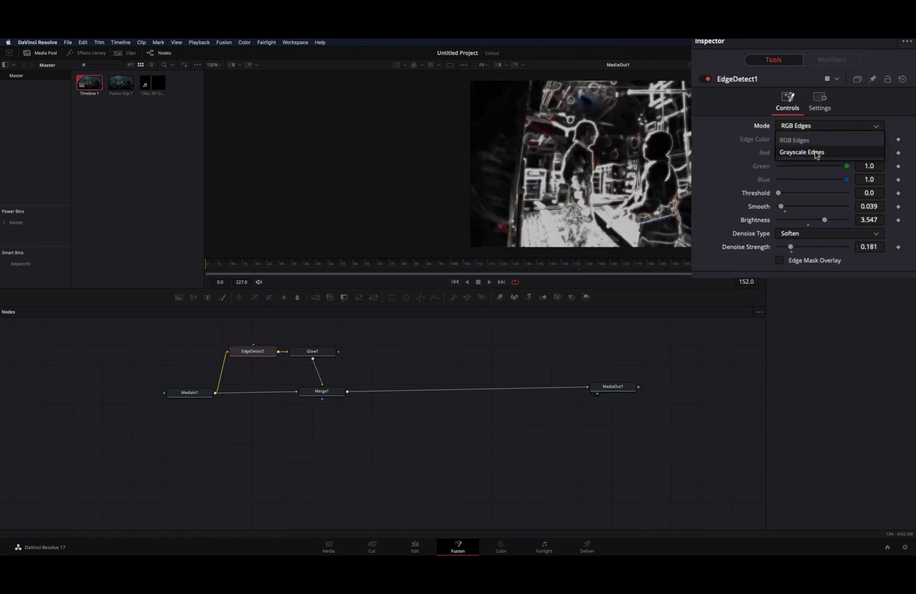
left_click(816, 152)
Colorize Glow1 teal with hue 0.512, saturation 0.978 and value 1.0, and set its opacity to 0.74.
left_click(313, 351)
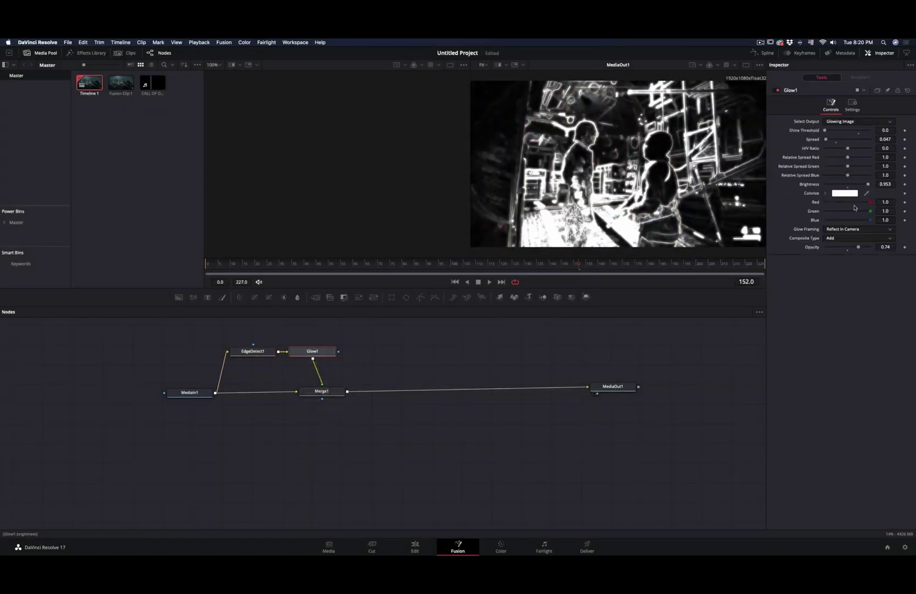
left_click(779, 235)
left_click_drag(857, 269, 874, 245)
left_click(881, 286)
left_click_drag(881, 285, 881, 279)
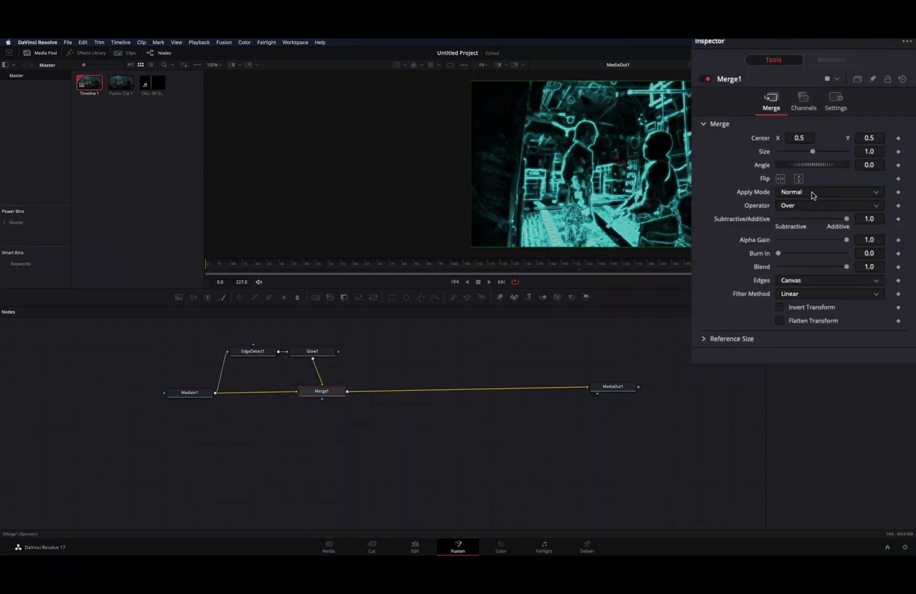
Change Merge1's apply mode so the glowing edges blend over the original footage.
left_click(849, 165)
left_click(841, 185)
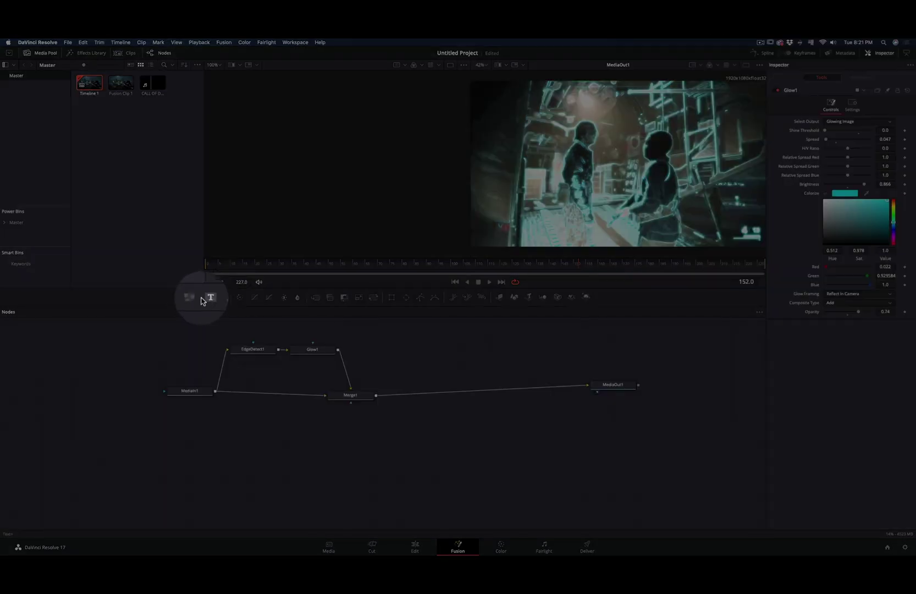
Add a Fast Noise node, show it in the empty viewer and connect it as the mask of Merge1.
left_click(193, 302)
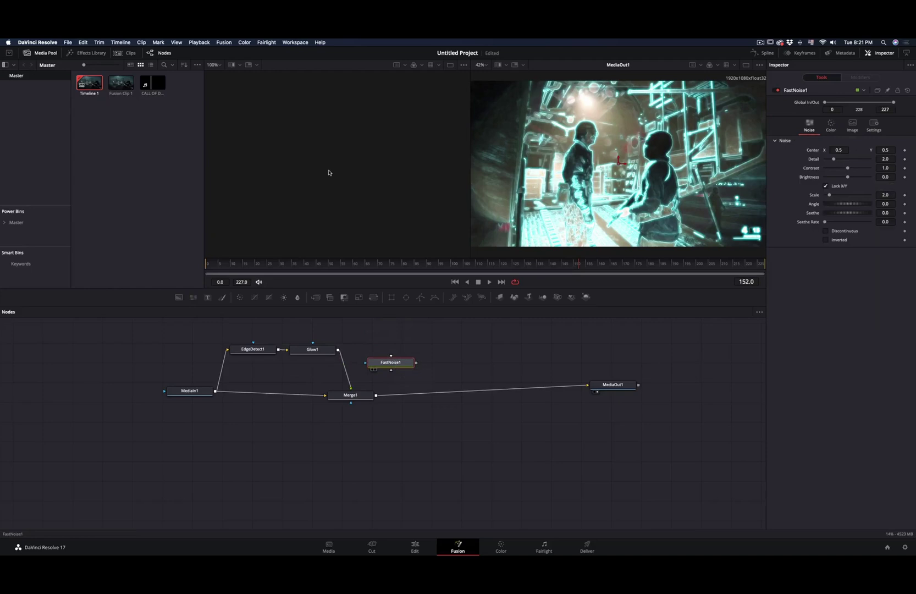
key("1")
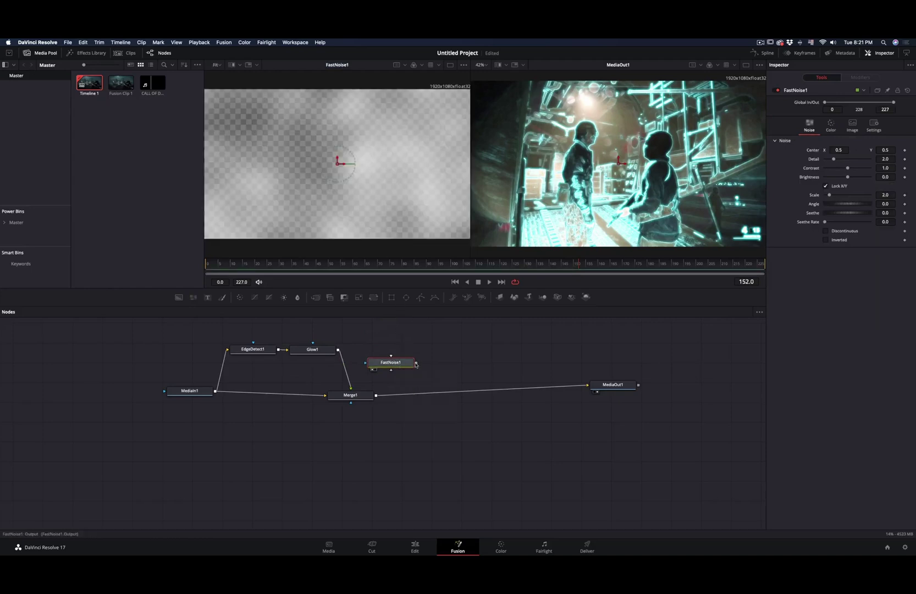
left_click_drag(416, 363, 351, 400)
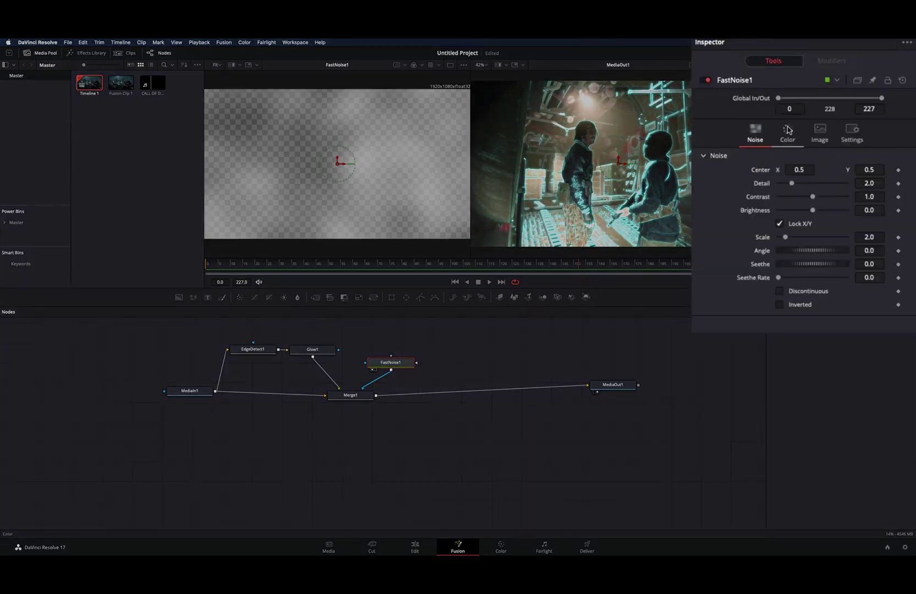
Set FastNoise1's color type to a Radial gradient starting at X 0.617, Y 0.596.
left_click(834, 133)
left_click(847, 143)
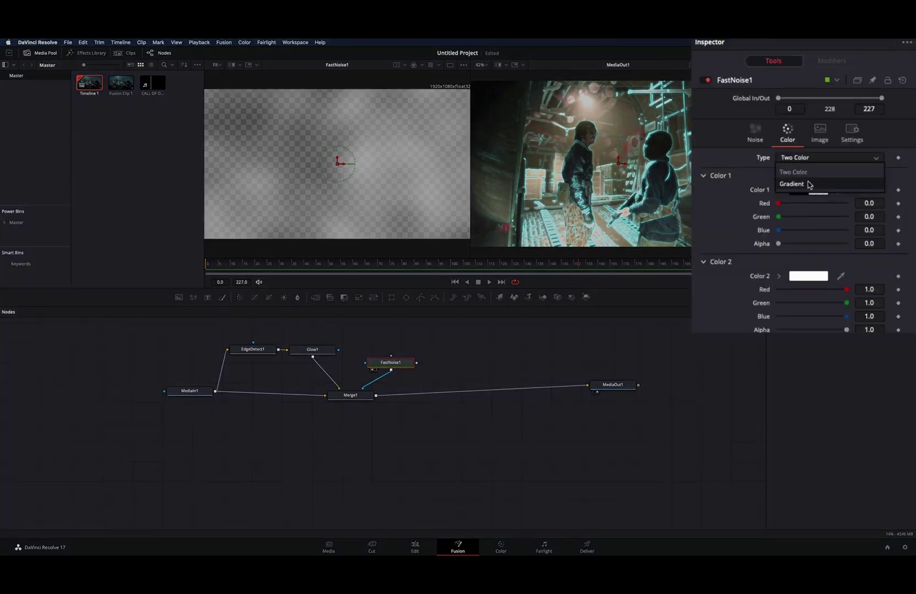
left_click(808, 184)
left_click(810, 190)
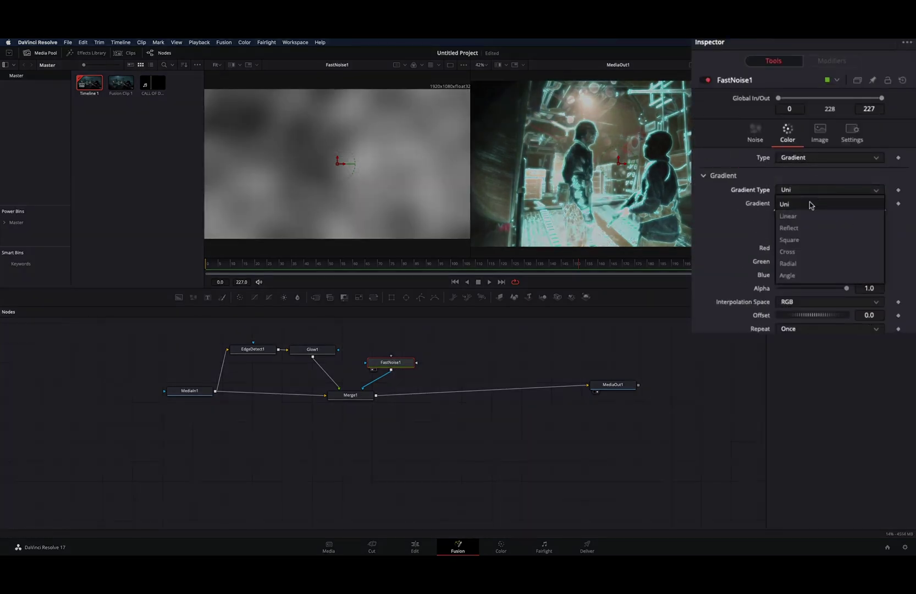
left_click(803, 263)
left_click_drag(799, 203, 867, 203)
left_click_drag(869, 203, 848, 213)
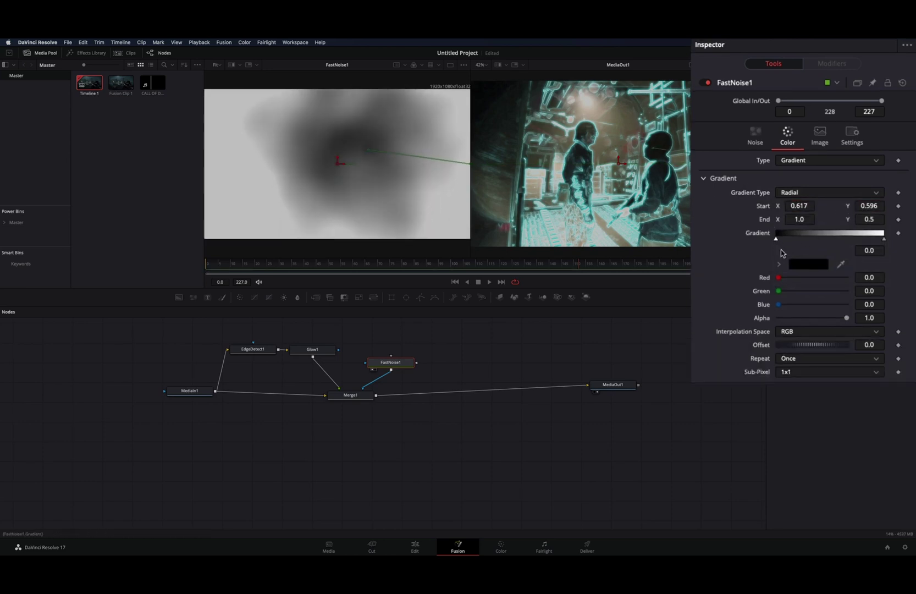
Make both end stops of the FastNoise1 gradient black and fully transparent.
left_click_drag(847, 320, 740, 318)
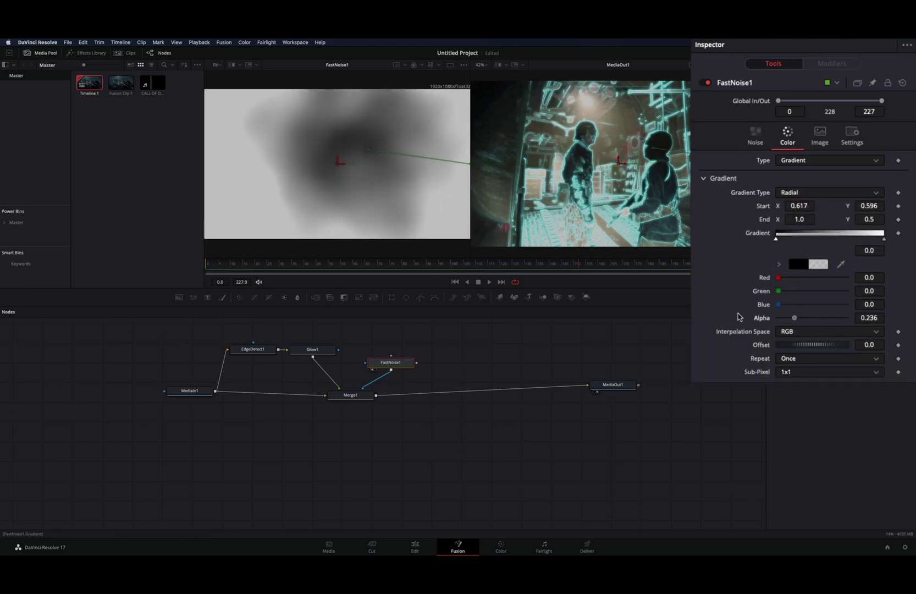
left_click(883, 241)
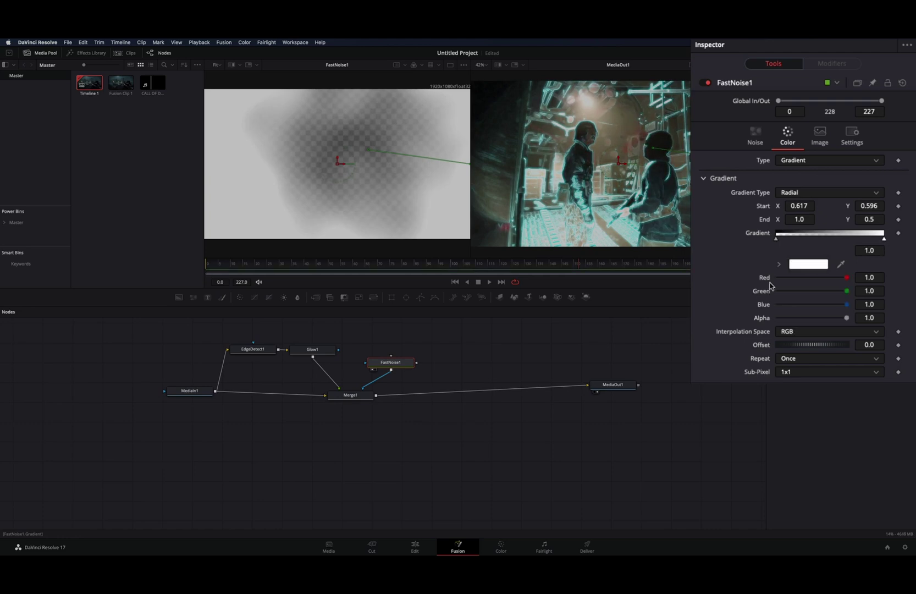
left_click(778, 265)
left_click_drag(785, 297, 766, 373)
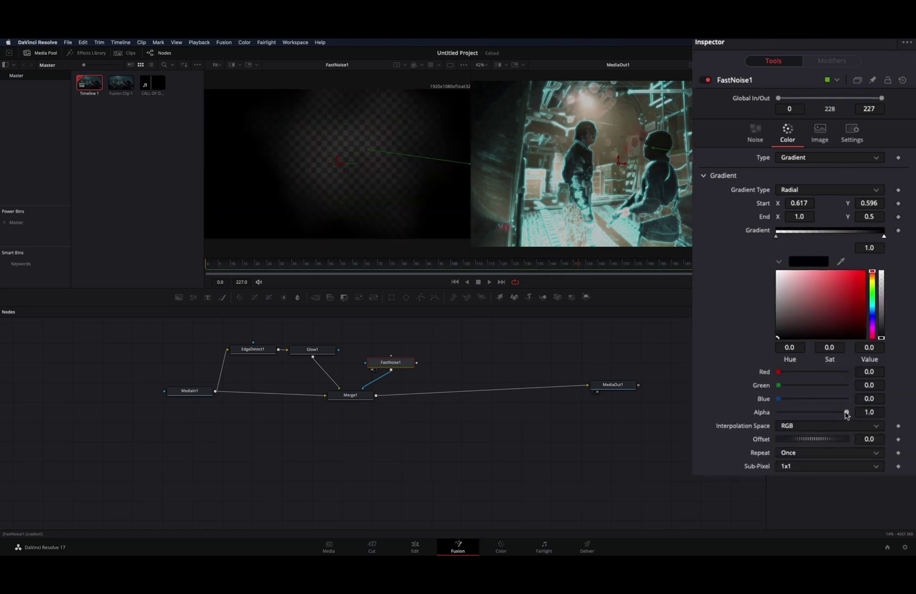
left_click_drag(846, 412, 723, 314)
Add a middle gradient stop at 0.462686 in white with alpha 1.0.
left_click(825, 233)
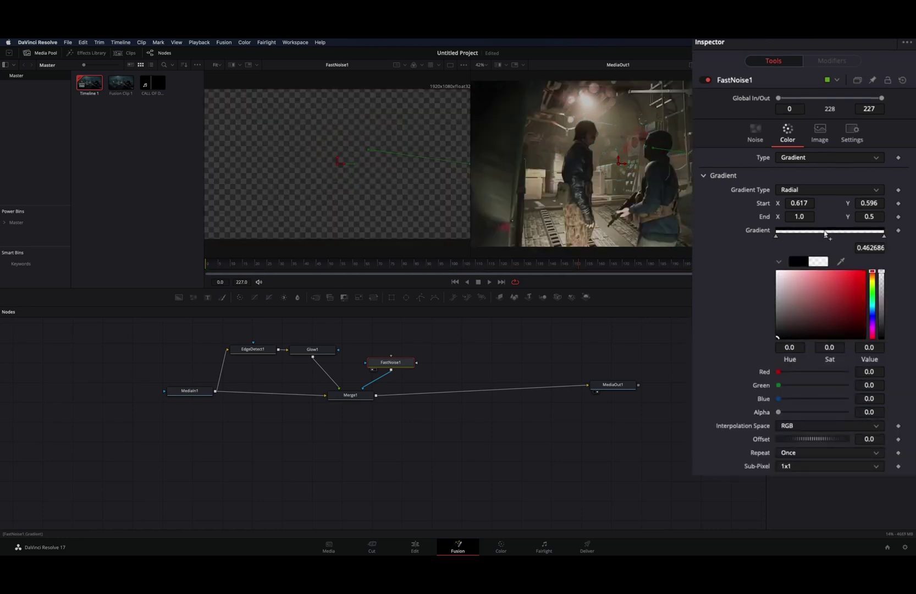
left_click_drag(785, 311, 778, 262)
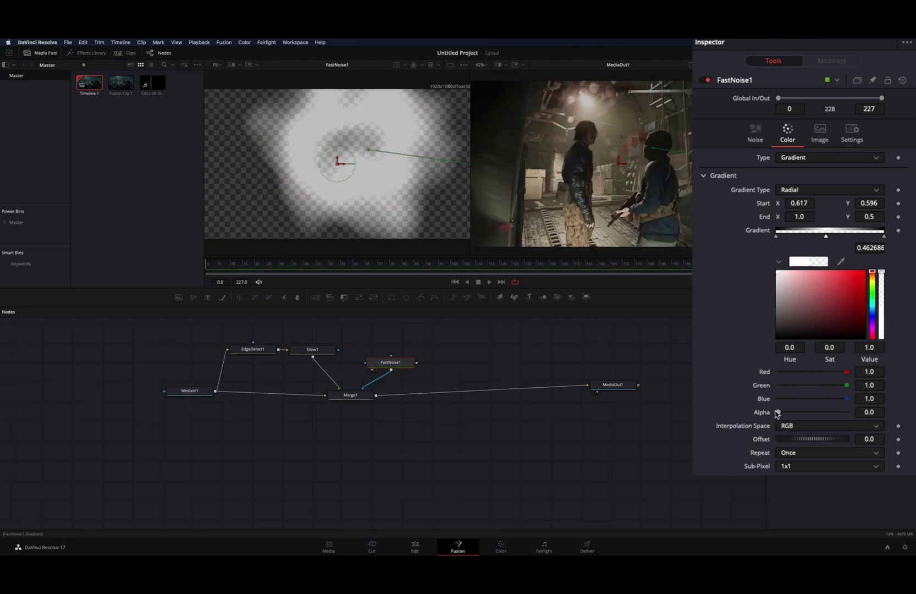
left_click_drag(778, 412, 847, 413)
Set the noise scale to 7.09, angle -91.3, seethe 0.645 and seethe rate 0.155, raise detail and brightness, and lower contrast.
left_click(760, 138)
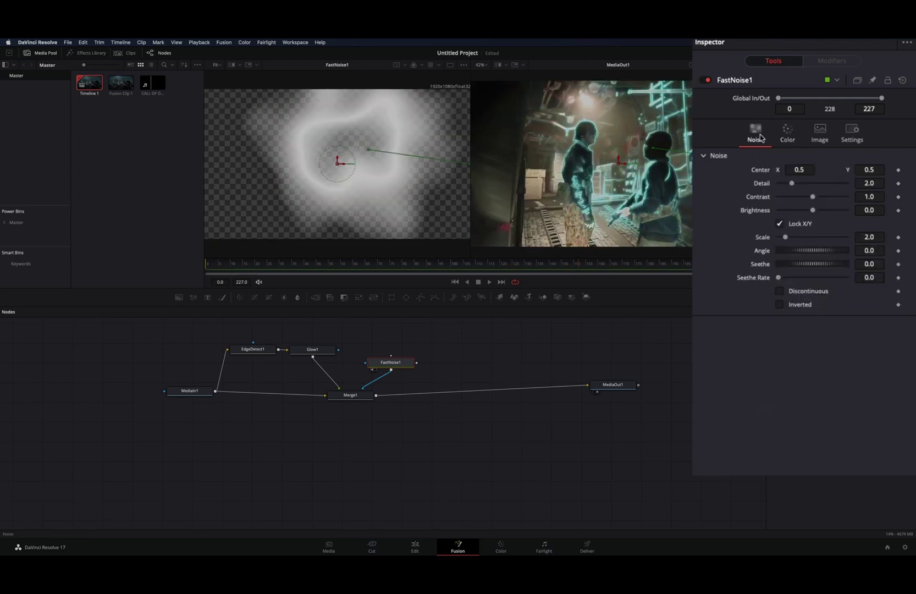
left_click_drag(777, 279, 782, 280)
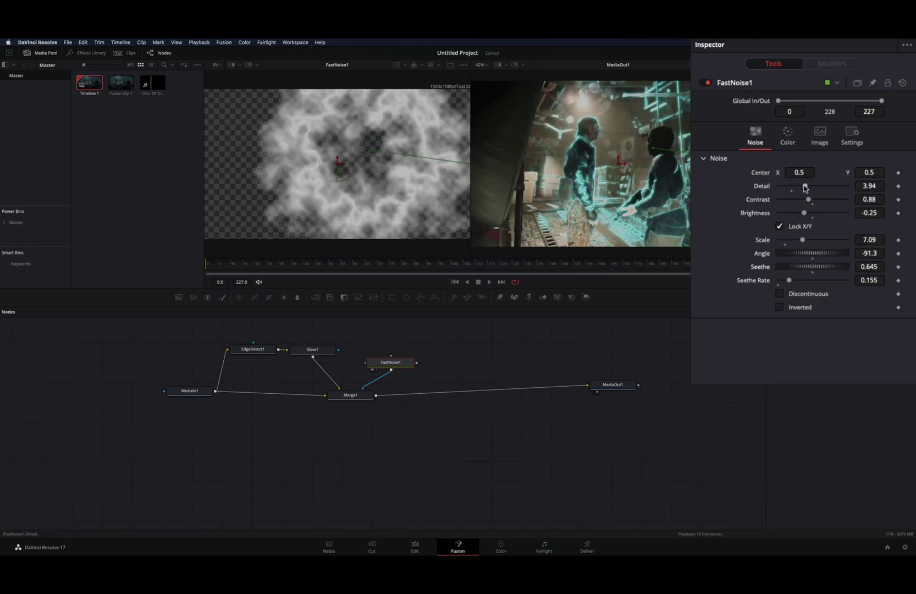
left_click_drag(804, 186, 812, 186)
left_click_drag(803, 213, 807, 212)
left_click_drag(808, 200, 793, 200)
Shift the gradient's middle stop outward and its first black stop to 0.233830 to widen the transparent center.
left_click(787, 135)
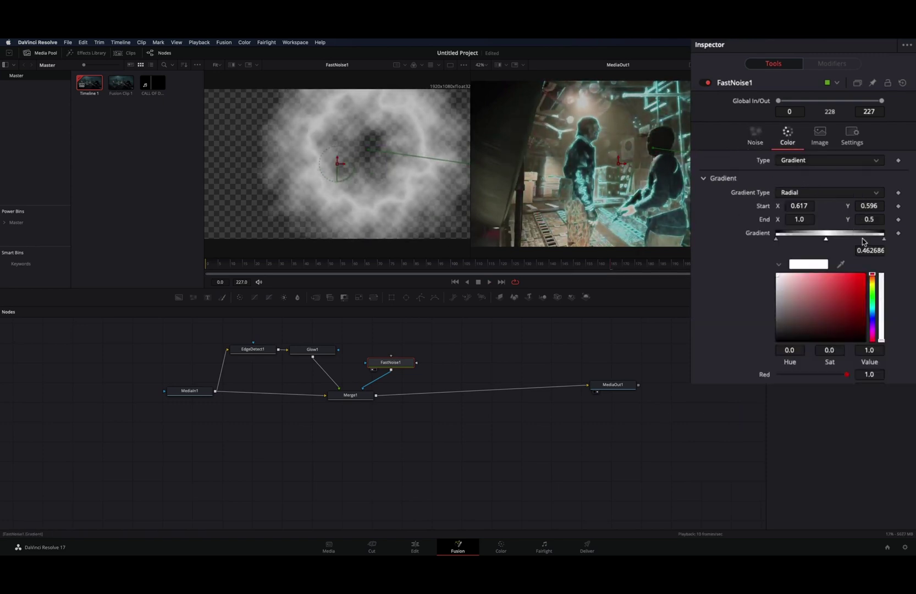
left_click_drag(776, 238, 801, 242)
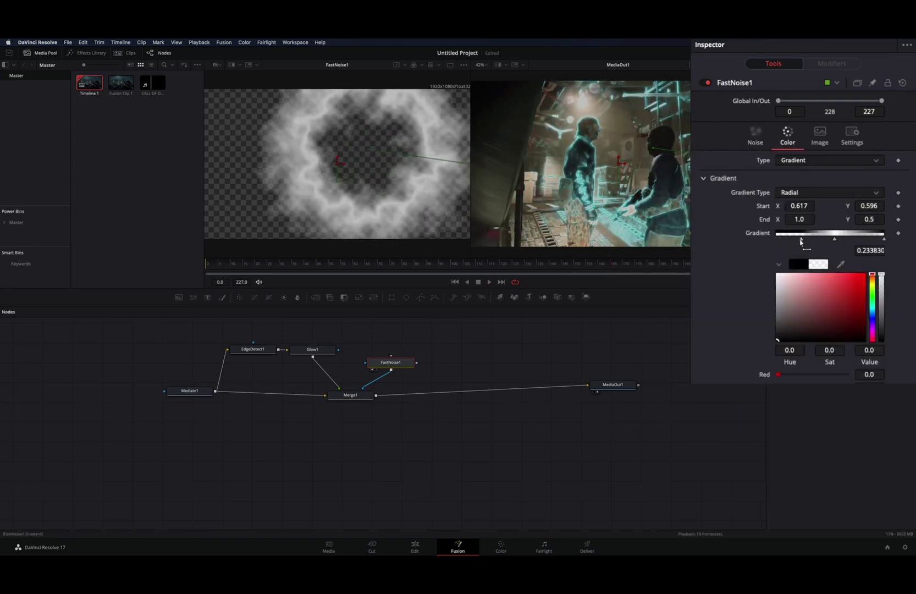
left_click(884, 239)
At an earlier frame, match the gradient's end to its start at X 0.617, Y 0.596 and keyframe the start point.
left_click_drag(609, 266, 550, 266)
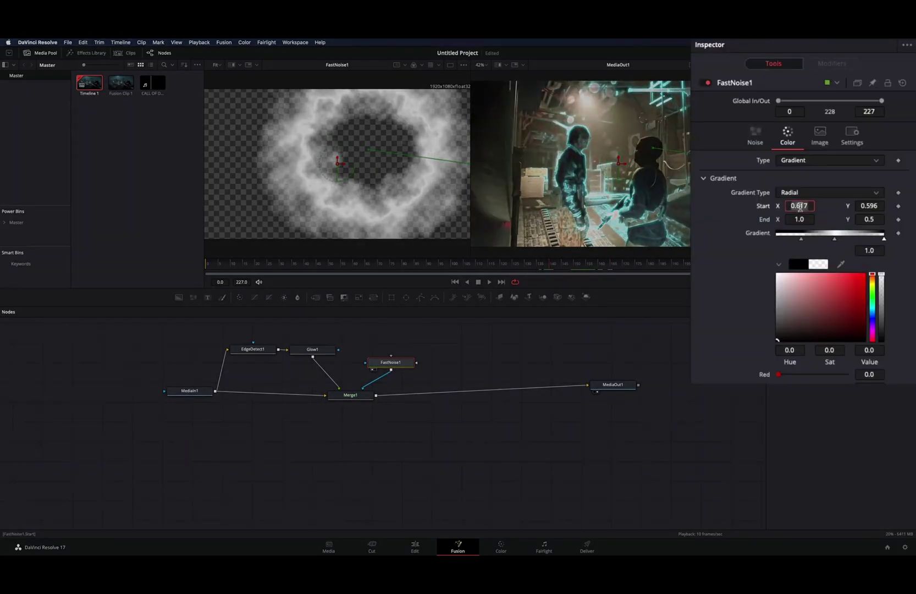
double_click(798, 219)
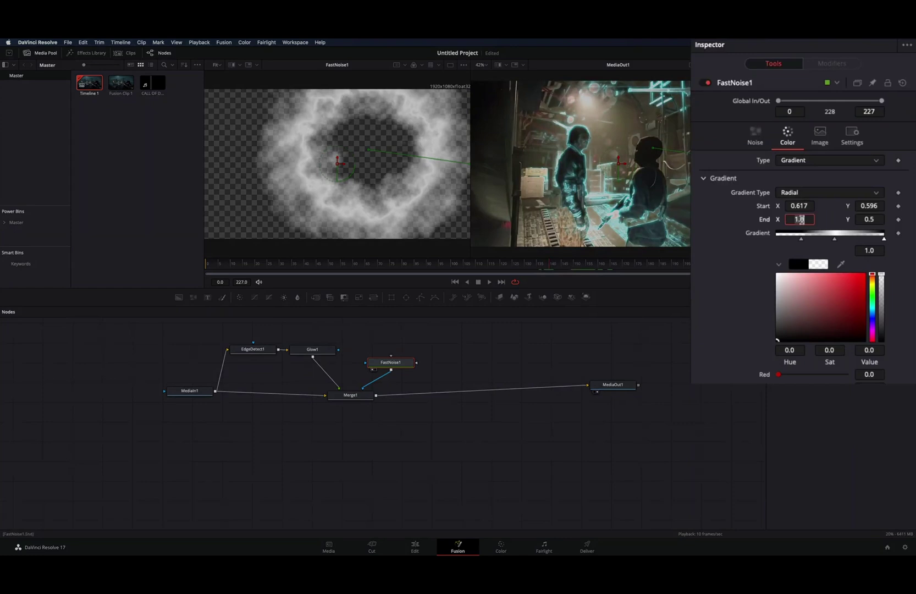
type("0.617")
double_click(873, 205)
key("Return")
left_click(898, 206)
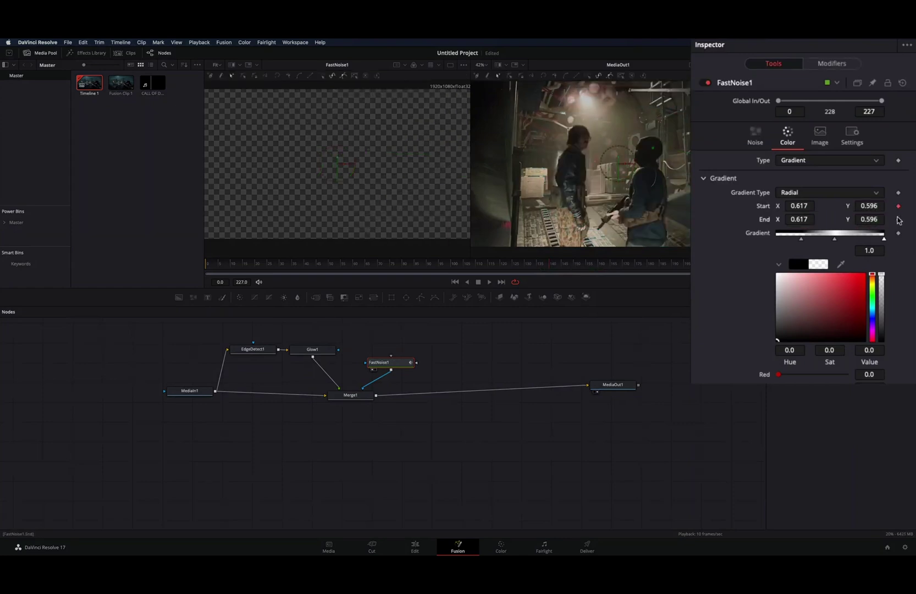
Keyframe the radial gradient's end at its starting point, and raise its X to 1.451 at frame 170.
left_click(898, 219)
left_click(622, 267)
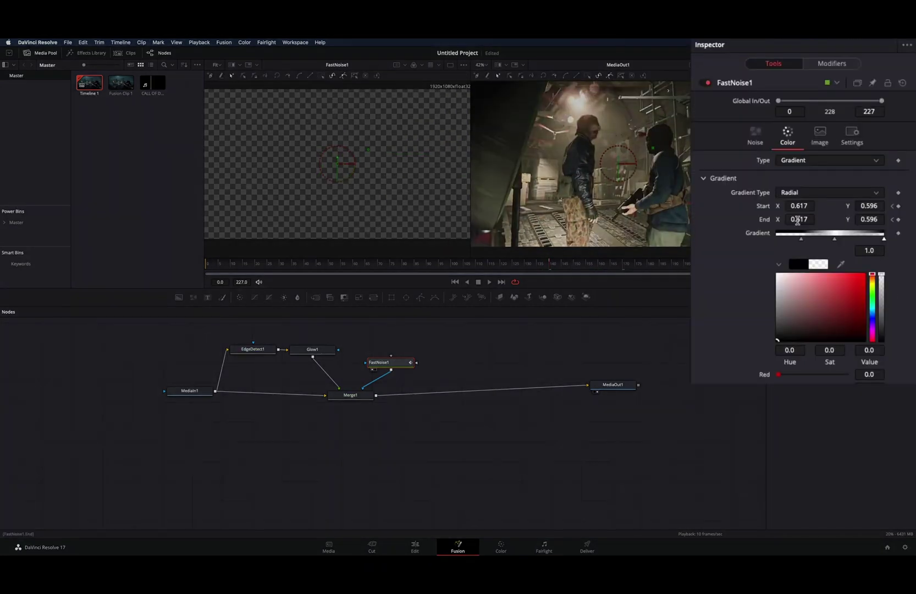
left_click_drag(797, 220, 904, 220)
mouse_move(838, 181)
left_mouse_down()
mouse_move(869, 195)
mouse_move(842, 195)
mouse_move(850, 195)
left_mouse_up()
Preview the gradient reveal and move the gradient's first transparent black stop to position 0.0.
left_click(538, 263)
key("space")
left_click(623, 263)
left_click(823, 194)
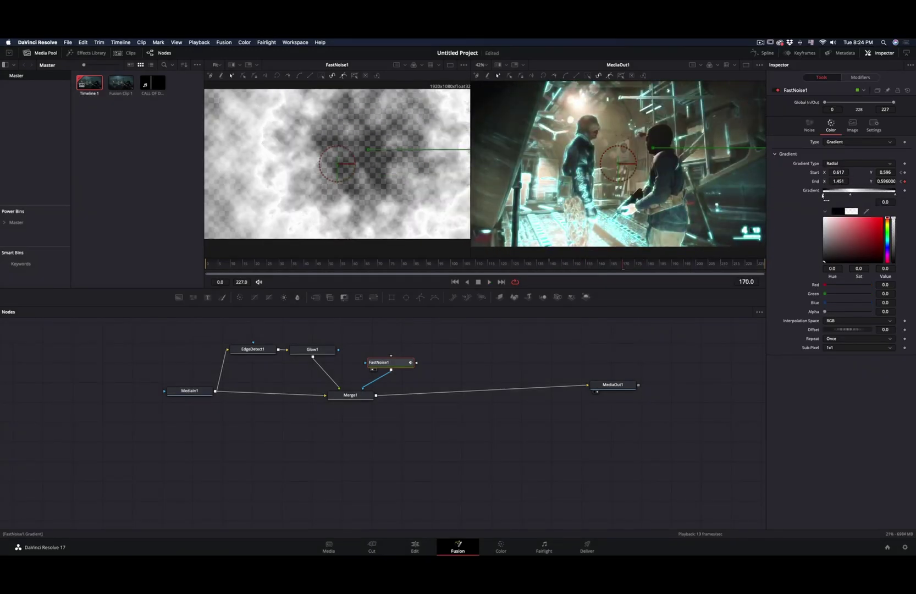
left_click(537, 264)
key("space")
Keyframe Merge1's blend at 1.0 near frame 181 and lower the blend at a later frame to fade the glow out.
left_click(651, 265)
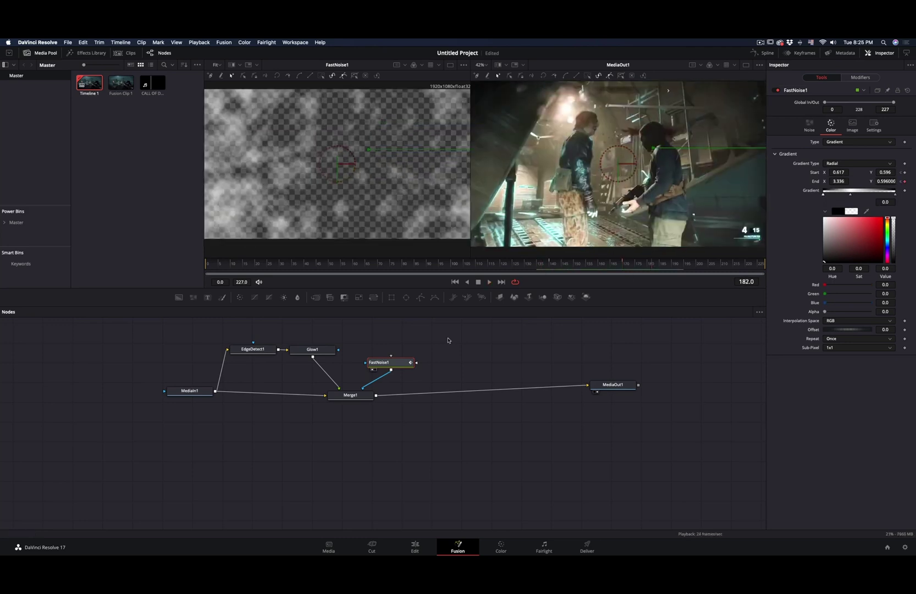
left_click(360, 396)
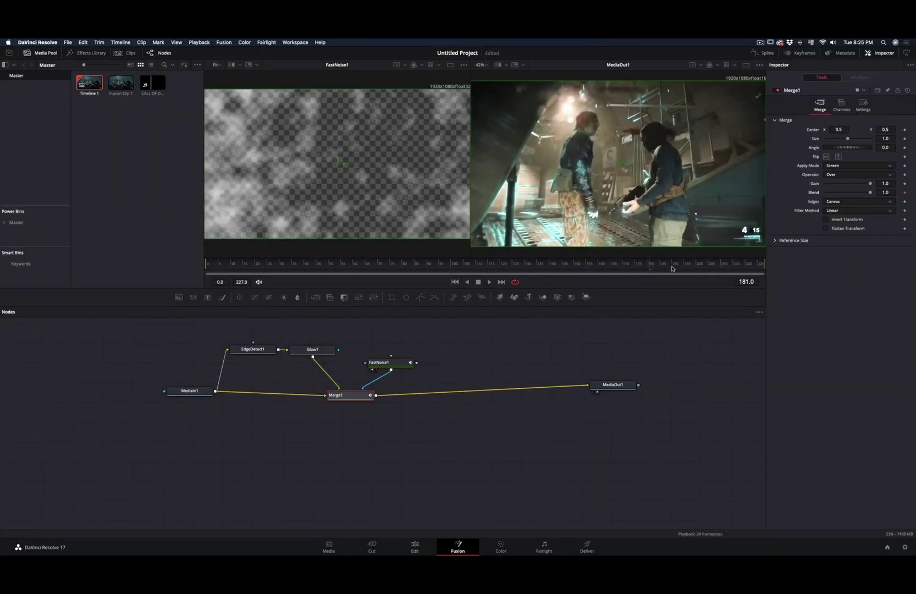
left_click(672, 268)
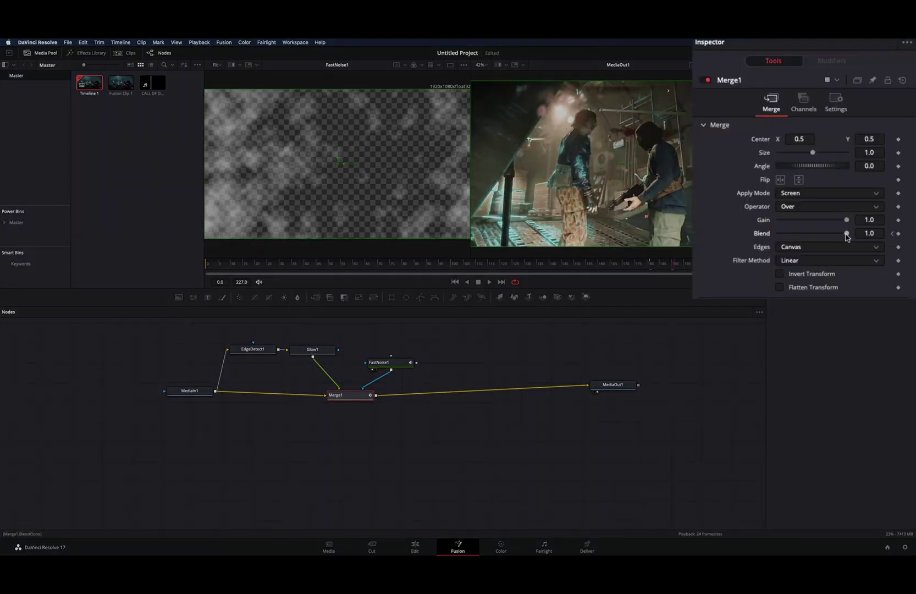
left_click_drag(846, 235, 742, 196)
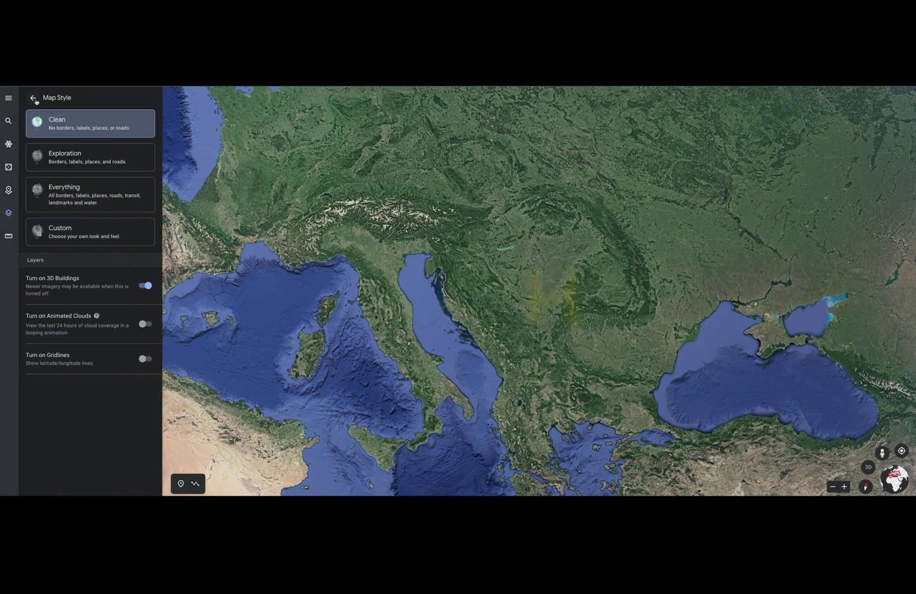
Switch to Google Earth, leave the map style settings, and step the view outward from a close-up of the Alps.
left_click(33, 98)
scroll(399, 256, "up", 10)
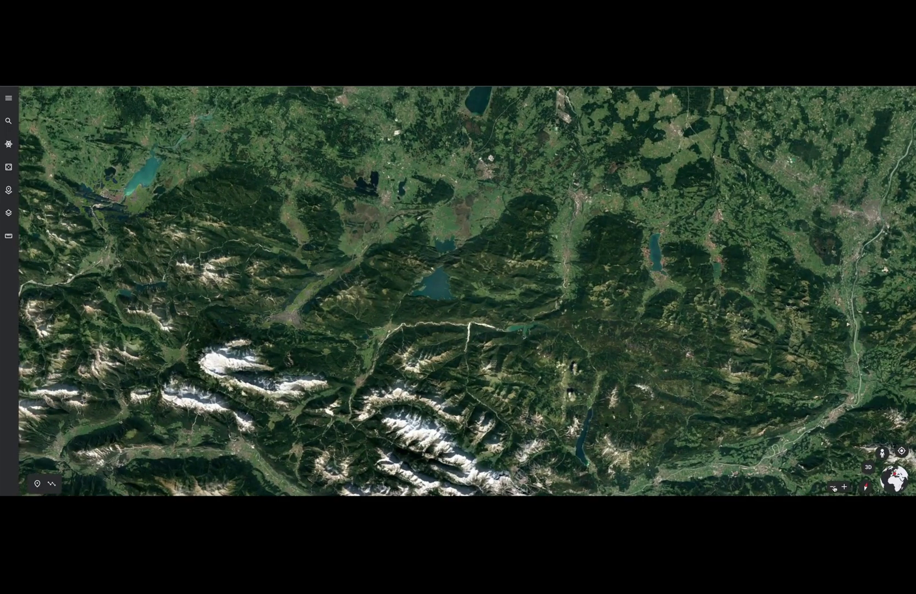
left_click(833, 487)
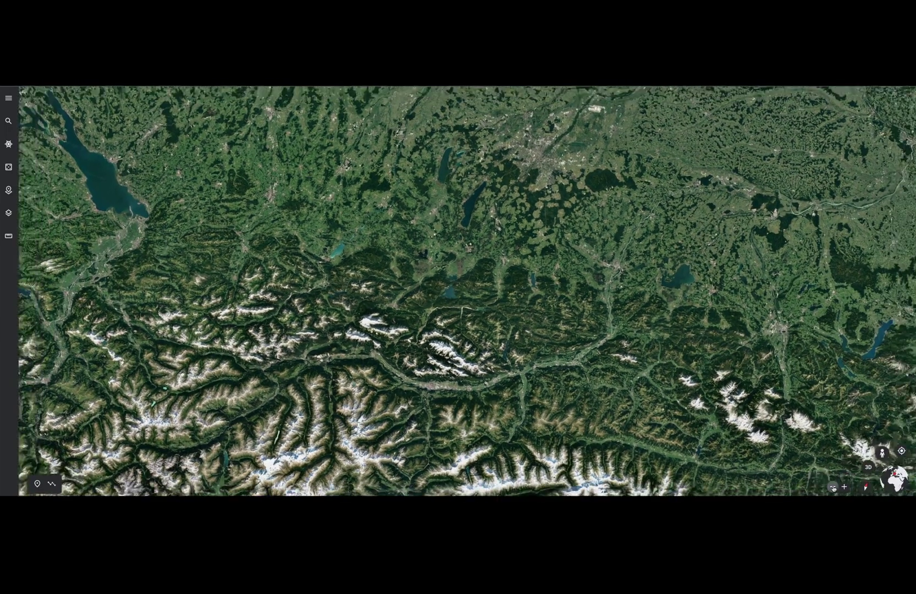
scroll(448, 295, "down", 2)
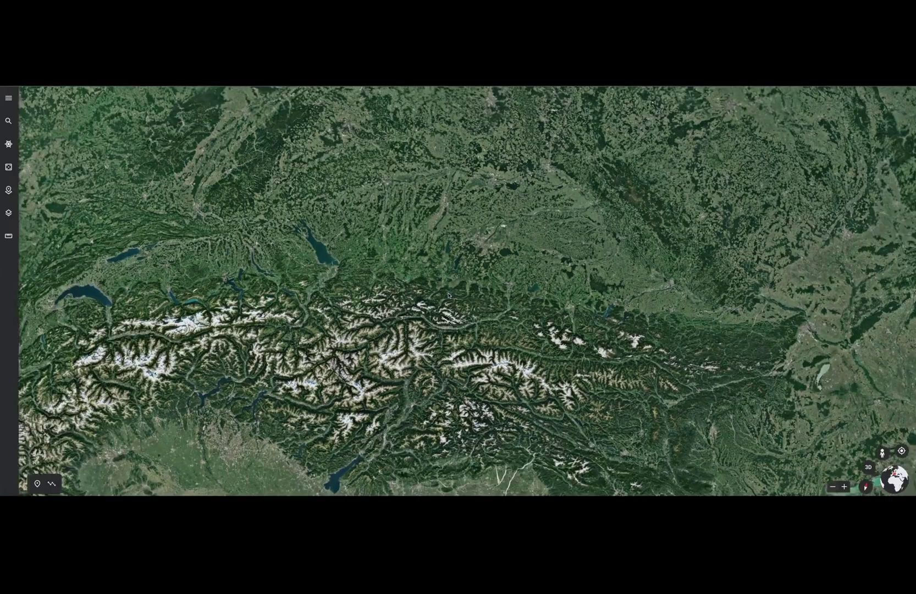
scroll(451, 295, "down", 5)
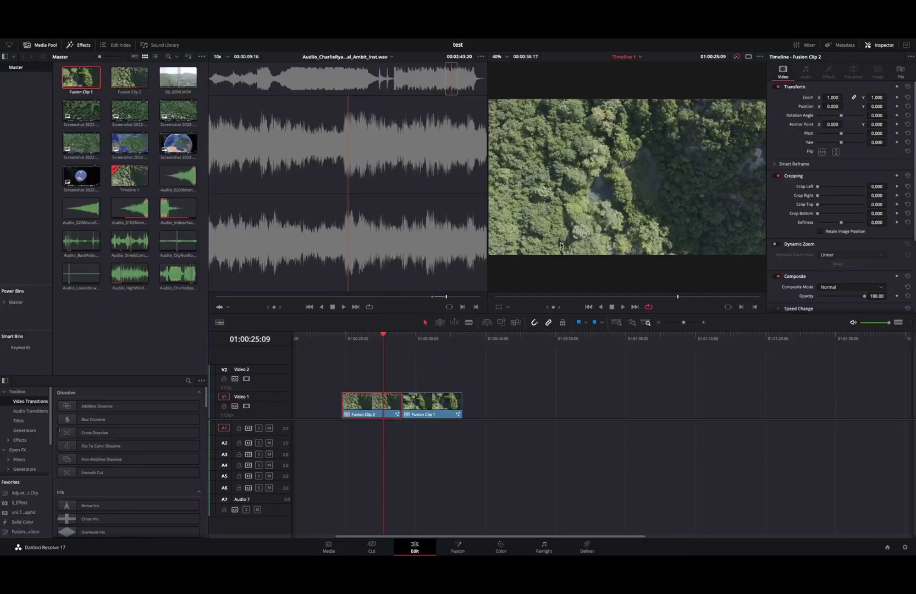
Switch to DaVinci Resolve, review the two forest clips on the timeline, and open Fusion Clip 2 for compositing in Fusion.
left_click(364, 341)
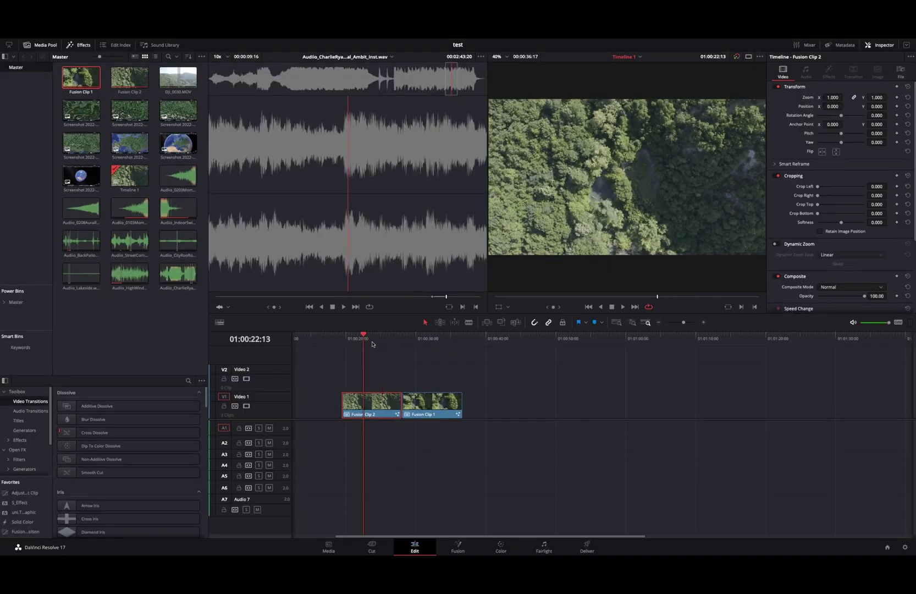
left_click(431, 341)
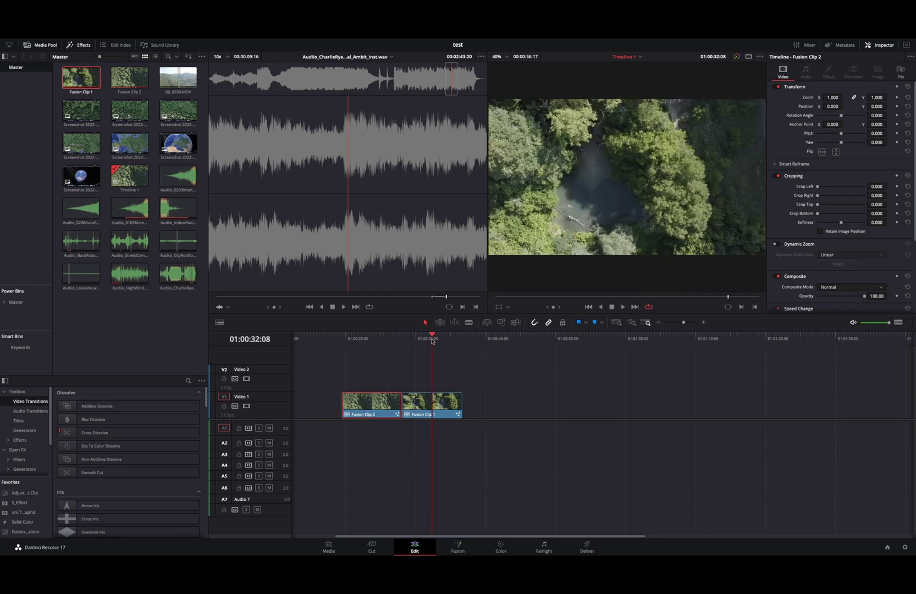
left_click(371, 340)
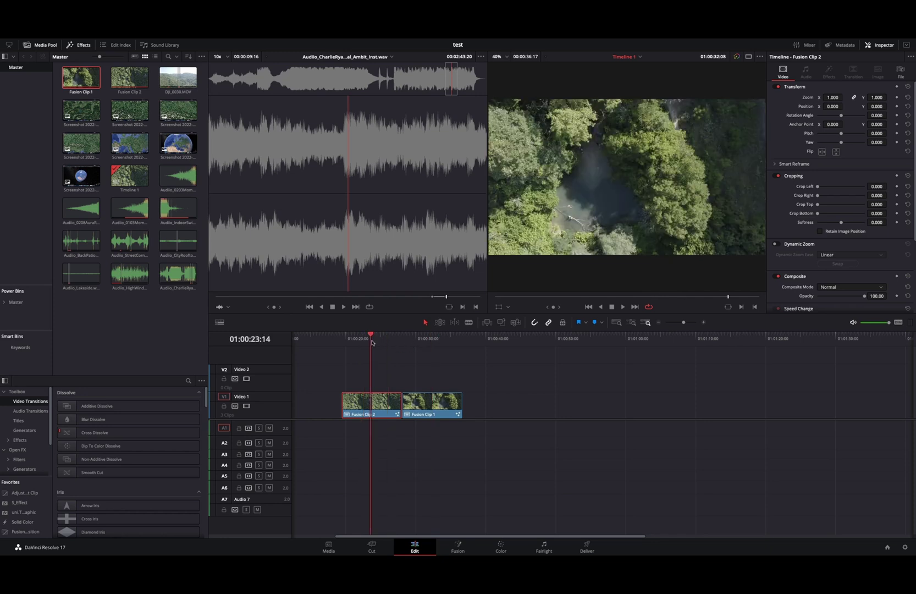
right_click(371, 402)
left_click(387, 291)
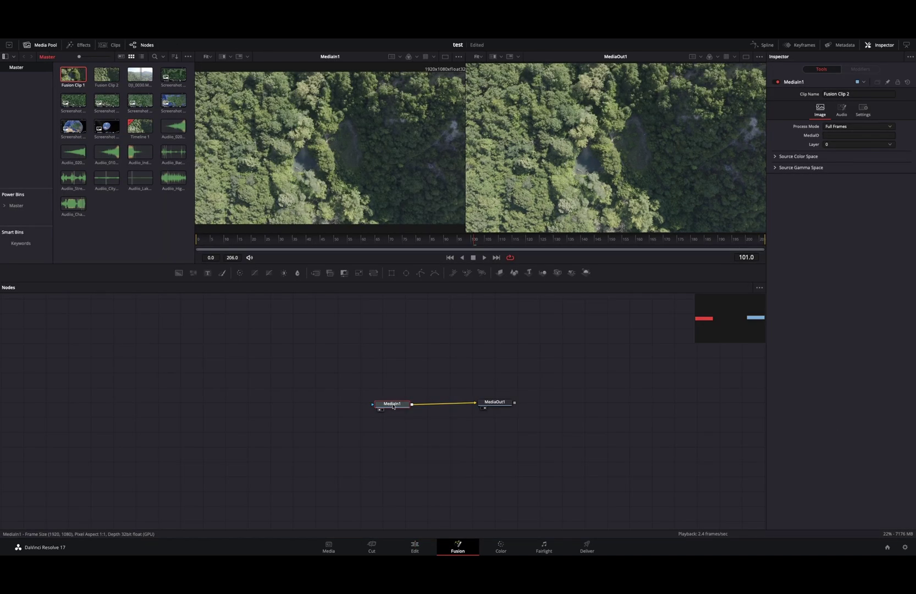
Detach MediaIn1, then add the 4.36.01 PM globe screenshot with a Crop node below it at a centered 1920 x 1080.
left_click_drag(462, 402, 408, 352)
left_click_drag(74, 127, 181, 399)
key("shift+space")
type("crop")
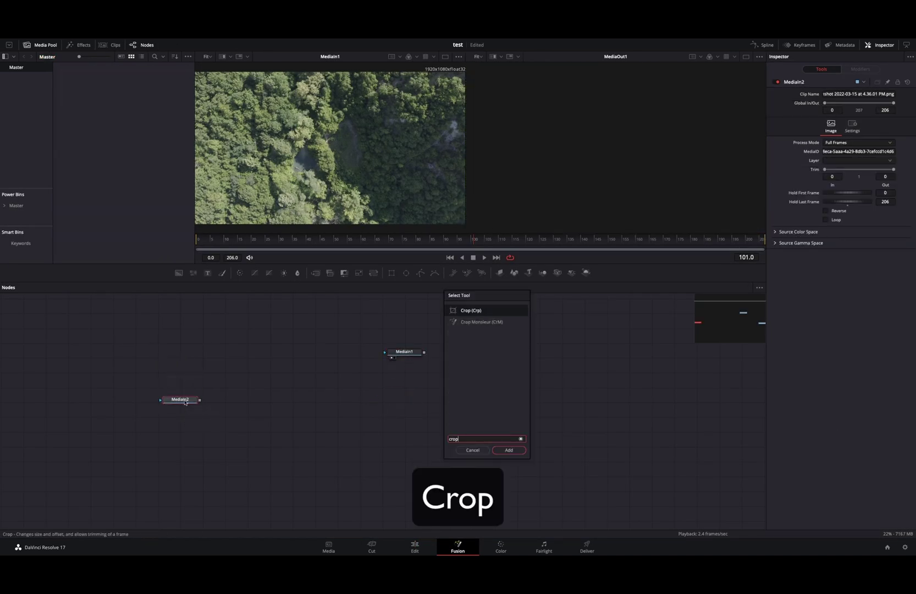
key("Return")
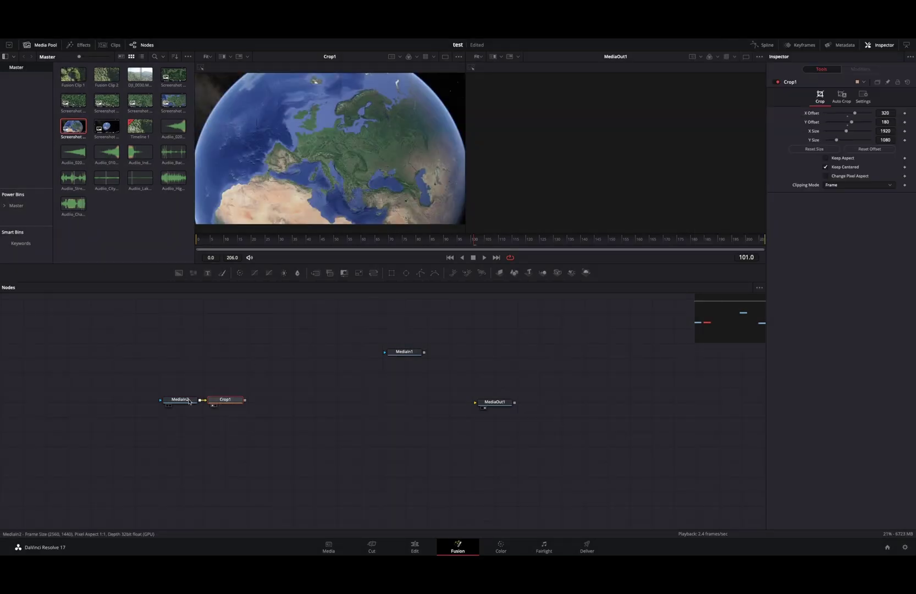
left_click_drag(180, 399, 168, 375)
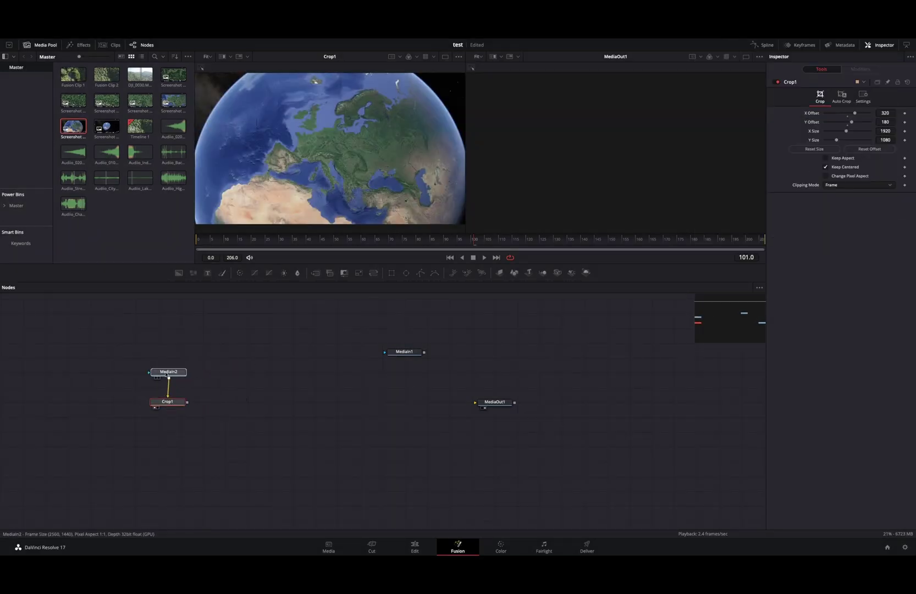
Merge the 4.35.46 PM Europe screenshot over the cropped globe, using a copy of the Crop node, and view the merge.
left_click(315, 272)
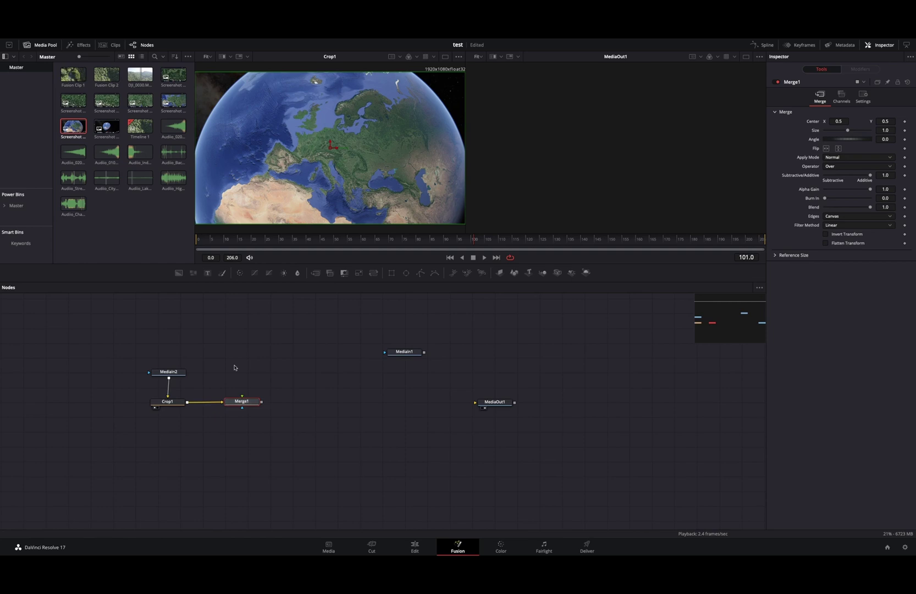
left_click_drag(173, 101, 234, 358)
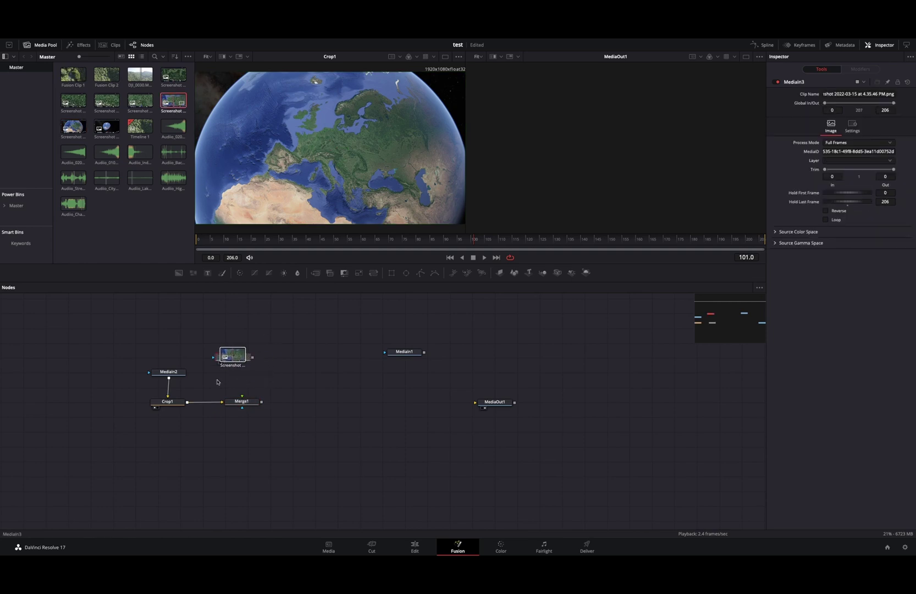
left_click(168, 402)
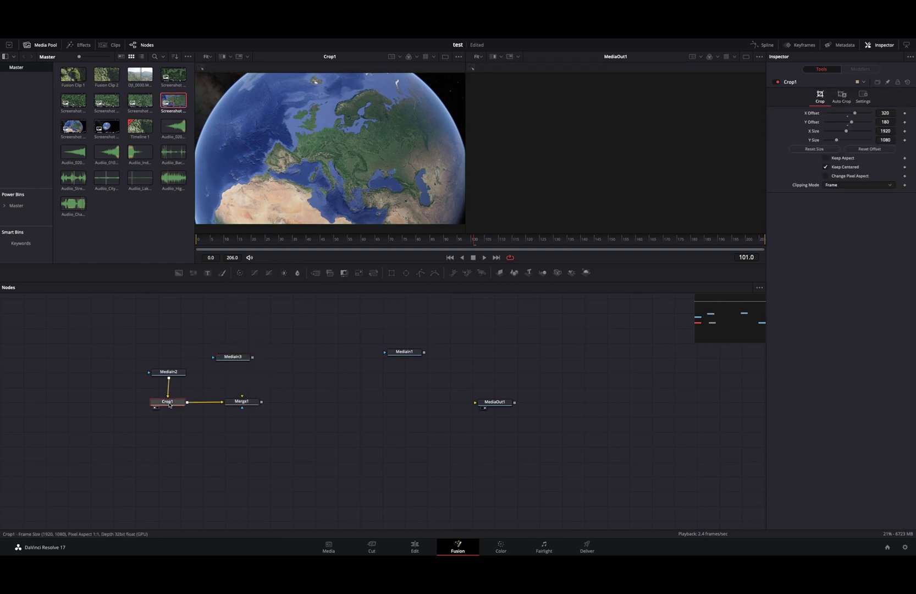
left_click(230, 357)
key("super+v")
left_click_drag(277, 357, 238, 402)
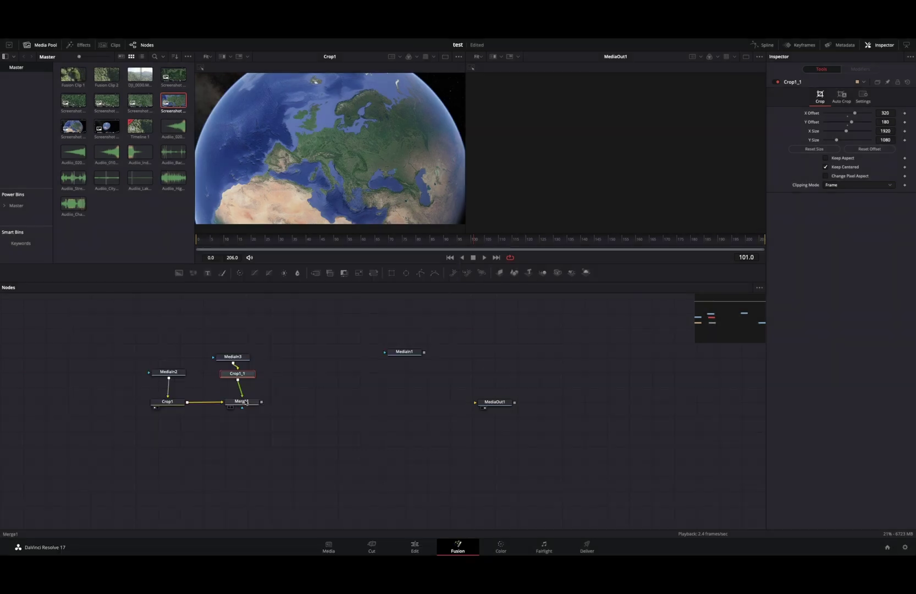
left_click(245, 401)
key("1")
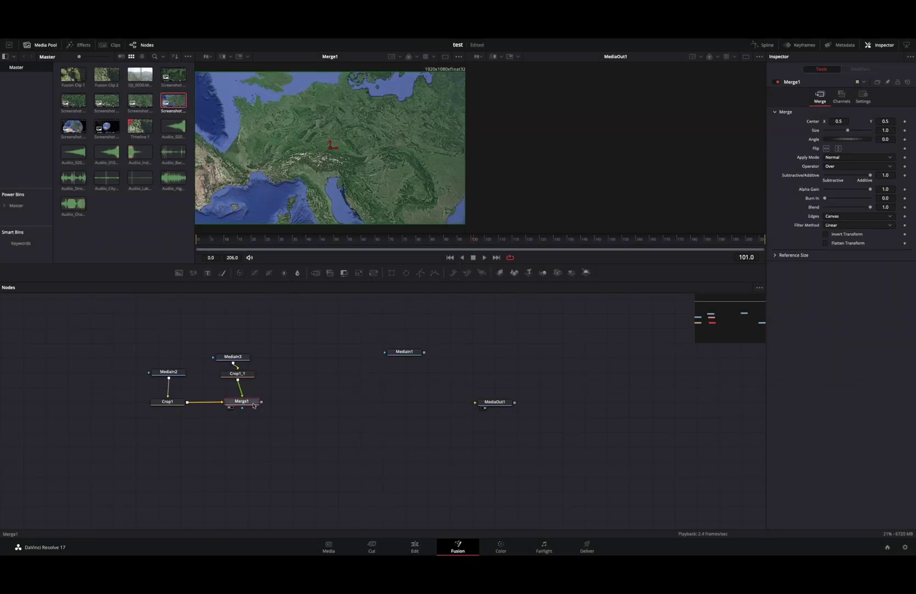
Align the Europe image over the globe with size 0.334 and center X 0.5, Y 0.47, and connect the merge to the output.
left_click_drag(885, 131, 847, 151)
left_click_drag(798, 137, 785, 137)
left_click_drag(868, 137, 862, 137)
left_click_drag(800, 137, 797, 136)
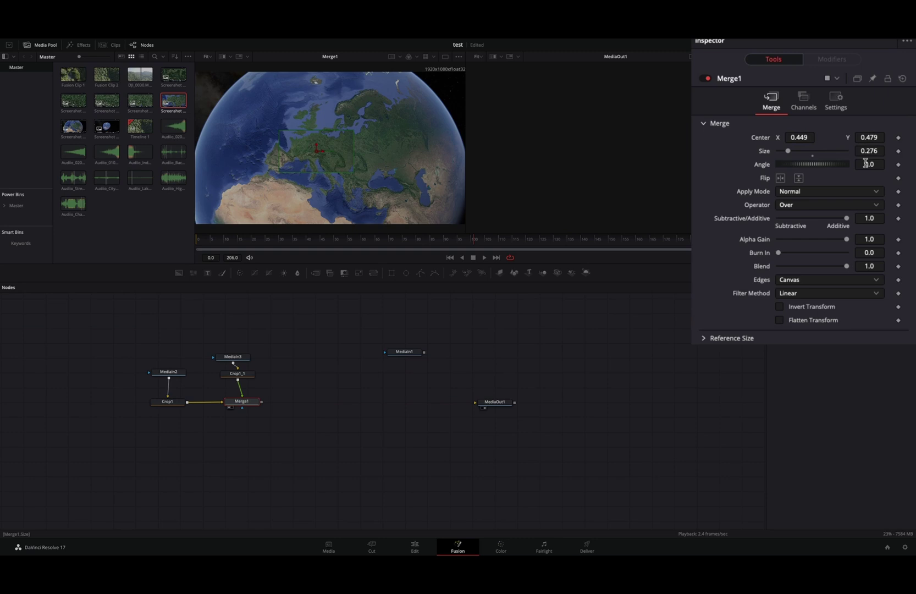
left_click_drag(869, 150, 872, 151)
left_click_drag(799, 137, 808, 136)
left_click_drag(869, 150, 871, 151)
left_click_drag(799, 137, 805, 137)
left_click_drag(868, 137, 864, 137)
left_click_drag(868, 151, 832, 121)
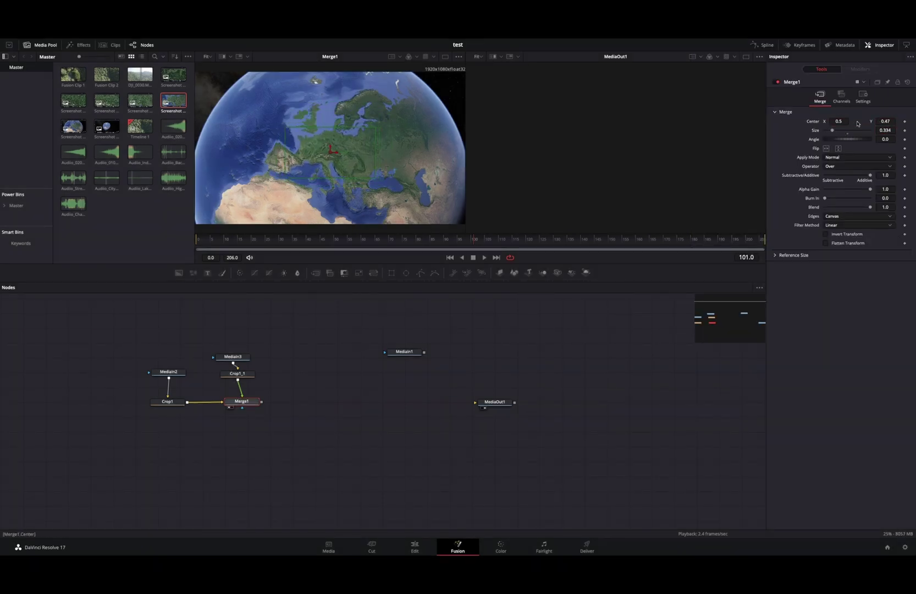
left_click_drag(261, 401, 493, 404)
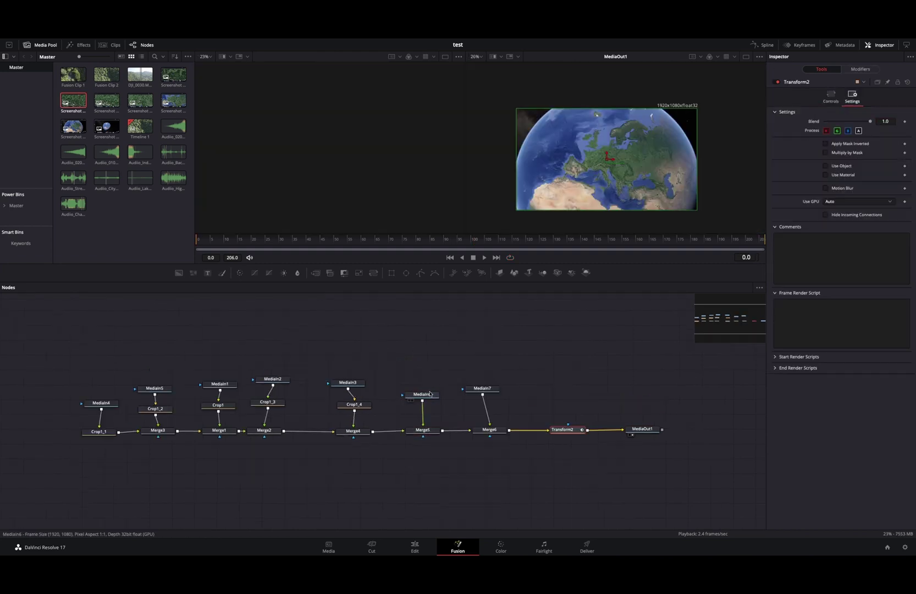
Examine MediaIn6, MediaIn7, Merge5 and Merge6 in the extended chain of nested images.
key("1")
left_click(481, 388)
key("1")
left_click(422, 429)
key("1")
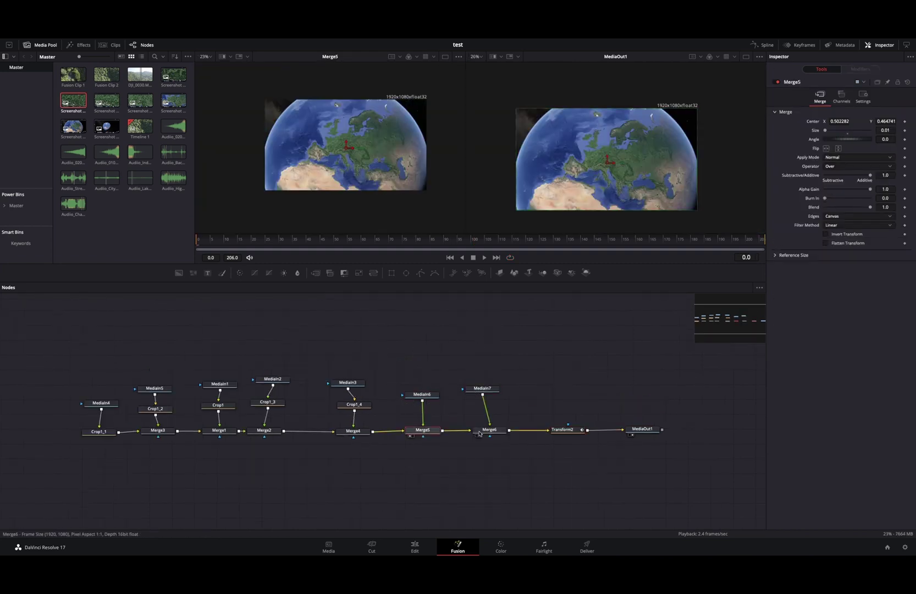
left_click(489, 429)
key("1")
scroll(607, 167, "up", 10)
Remove the size animation from Transform2 and set its size to 66 to zoom in on the forest clip.
left_click(562, 429)
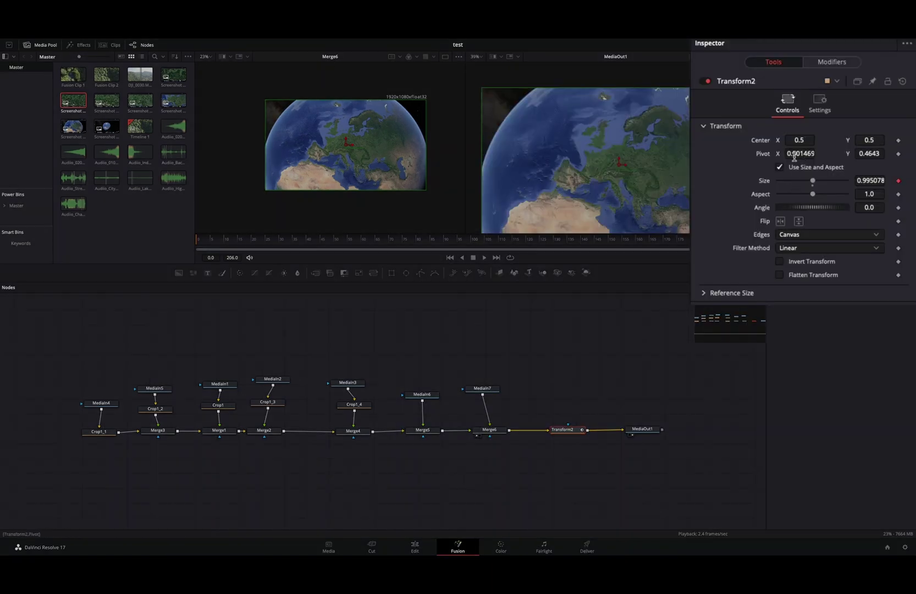
mouse_move(812, 180)
left_mouse_down()
mouse_move(849, 181)
mouse_move(822, 180)
left_mouse_up()
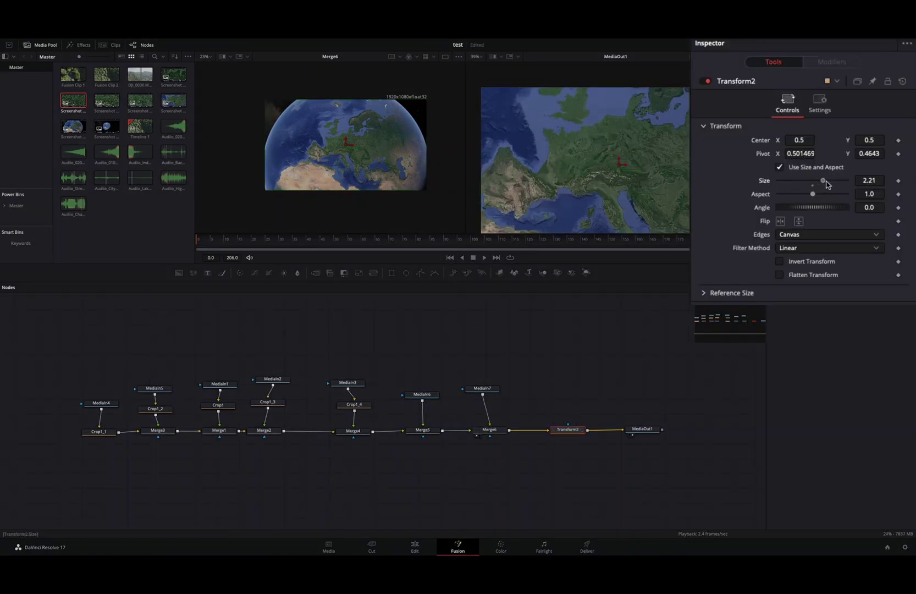
double_click(870, 180)
type("150")
key("Tab")
double_click(869, 180)
type("66")
key("Return")
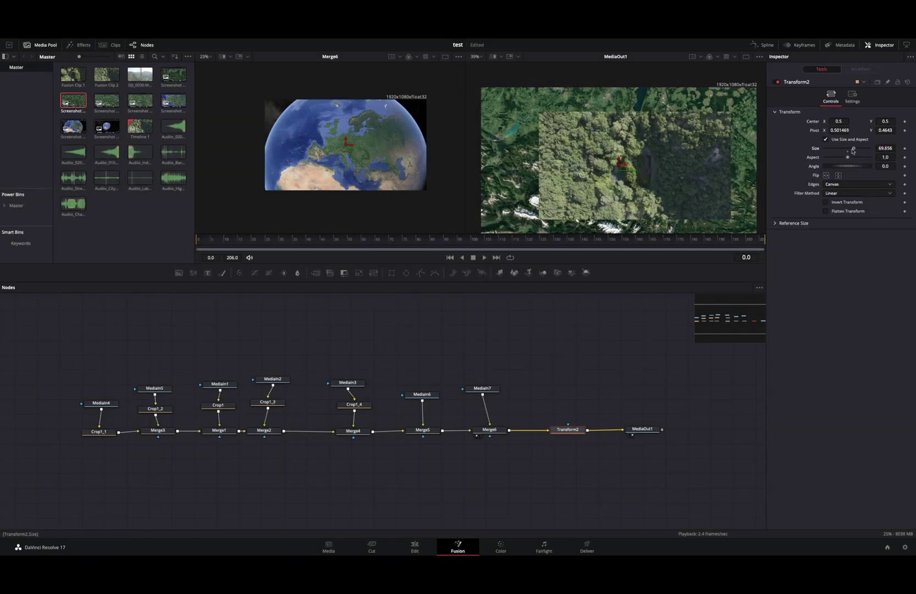
Mask MediaIn6 with a rough polygon inside the frame, with soft edge 0.137 and border width -0.003.
left_click(391, 397)
key("1")
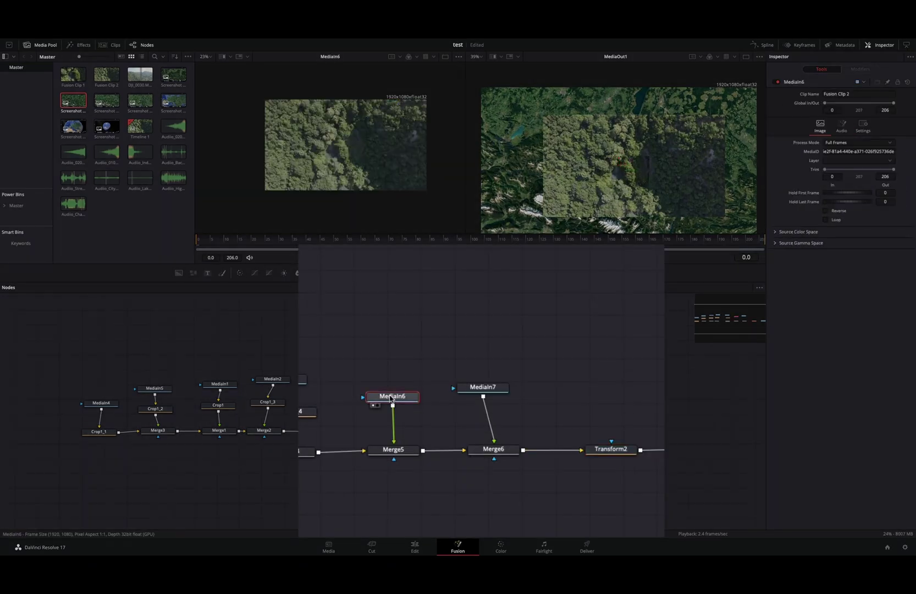
left_click(420, 273)
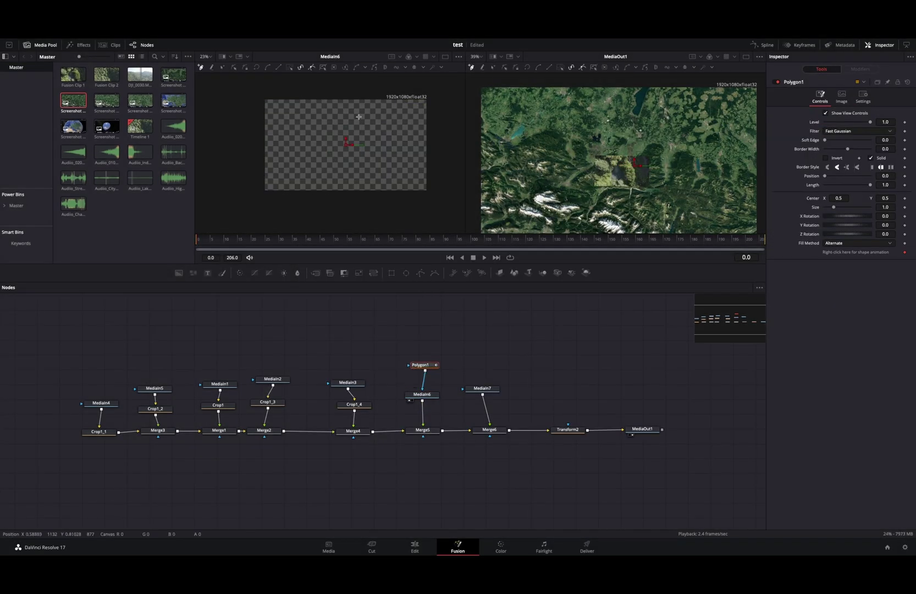
left_click(354, 107)
left_click(292, 114)
left_click(275, 141)
left_click(276, 162)
left_click(331, 180)
left_click(391, 181)
left_click_drag(778, 167, 801, 172)
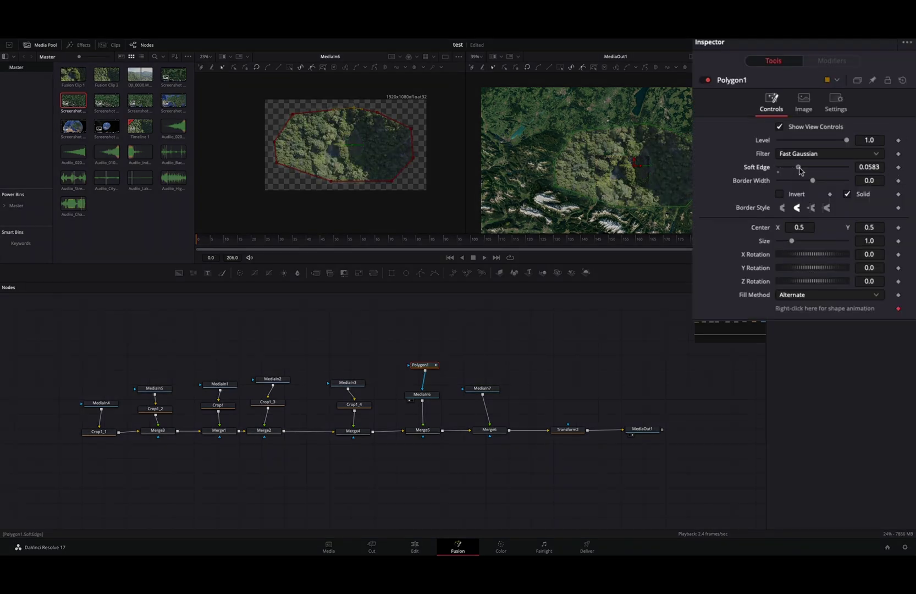
left_click_drag(812, 180, 810, 180)
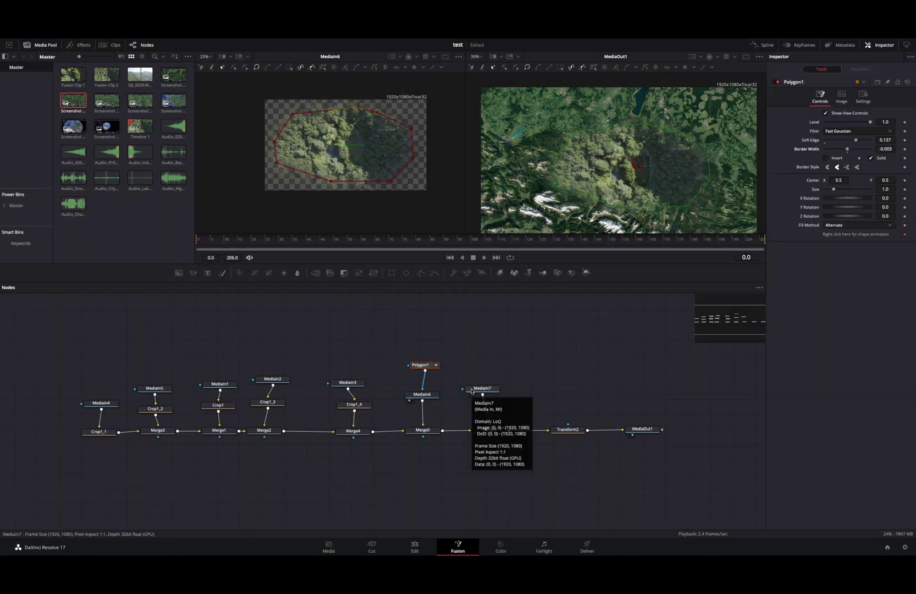
Add a rectangle mask to MediaIn7 and stretch it to width 0.98 and height 0.974.
left_click(471, 391)
key("1")
left_click(392, 272)
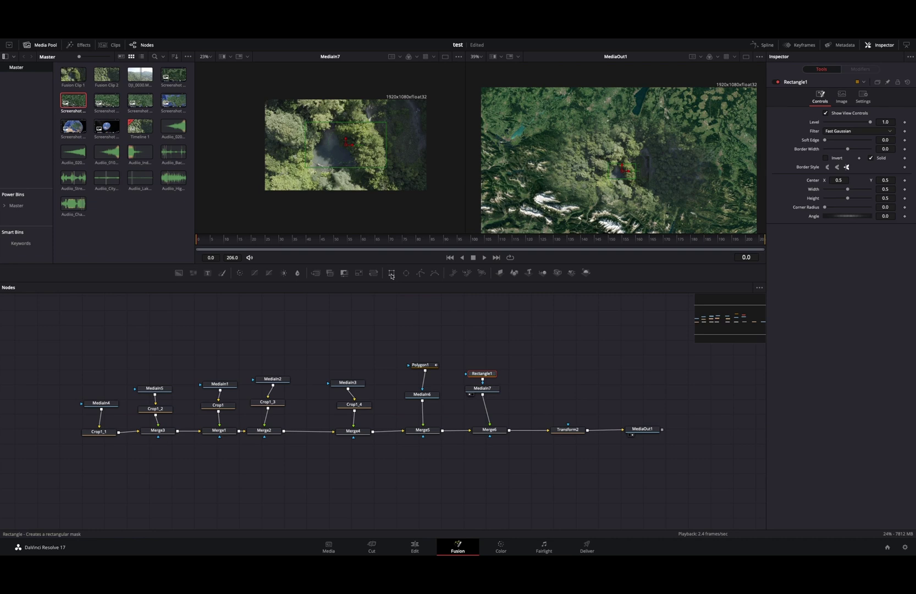
left_click_drag(340, 123, 340, 102)
left_click_drag(306, 144, 267, 144)
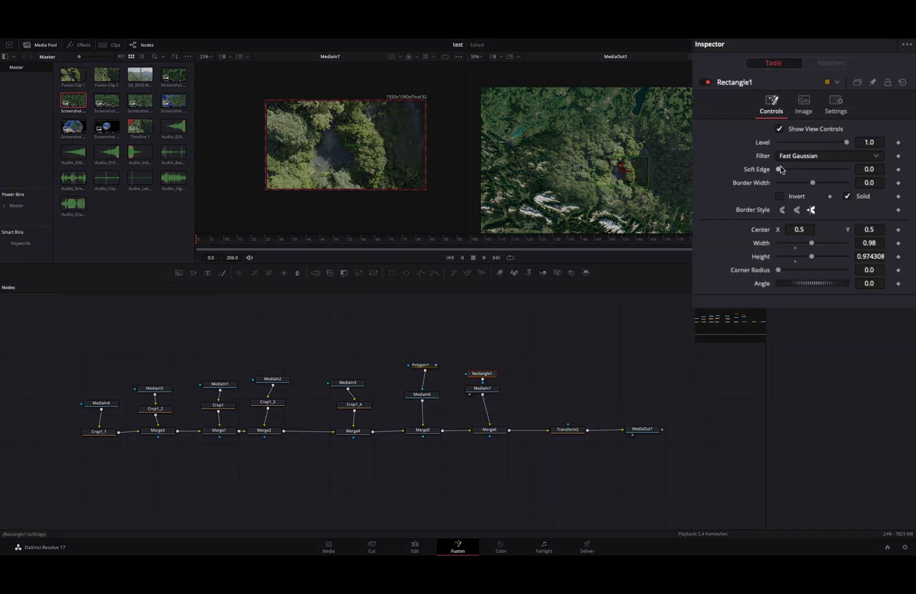
Set the soft edge of the rectangle mask on MediaIn7 to about 0.041.
left_click_drag(825, 140, 834, 140)
left_click_drag(792, 172, 789, 173)
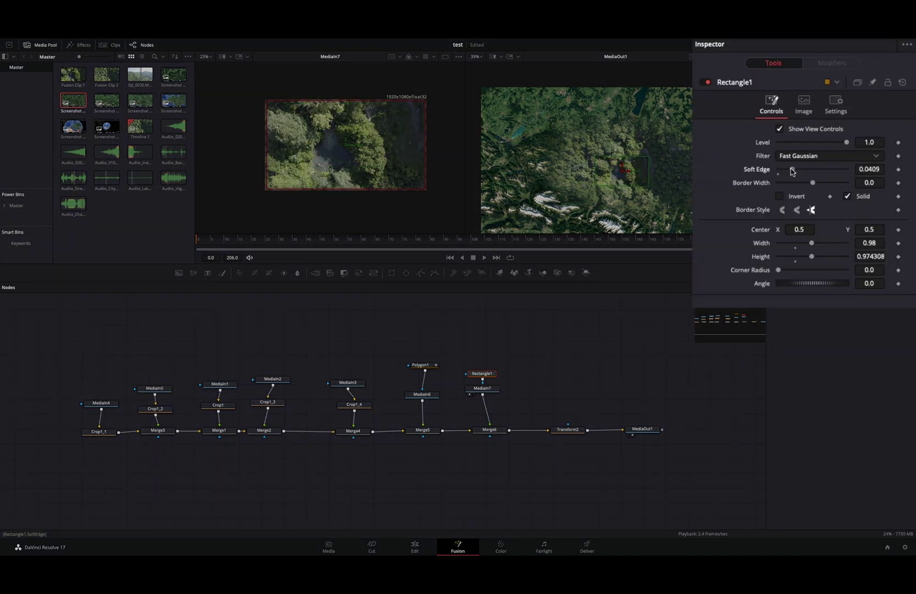
Set the size of Transform2 to 420 so the drone footage fills the frame.
left_click(567, 431)
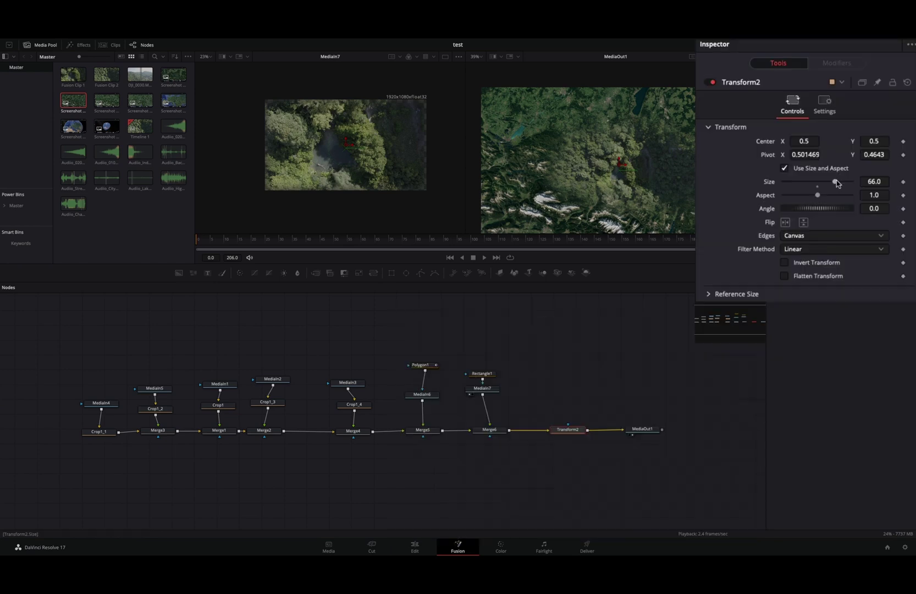
left_click_drag(855, 186, 870, 184)
left_click(873, 181)
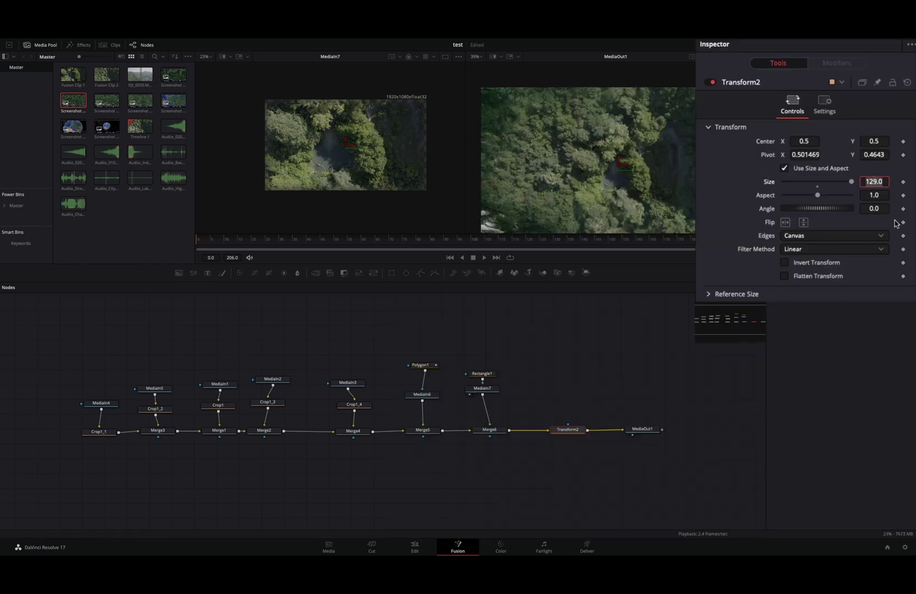
type("420")
key("Tab")
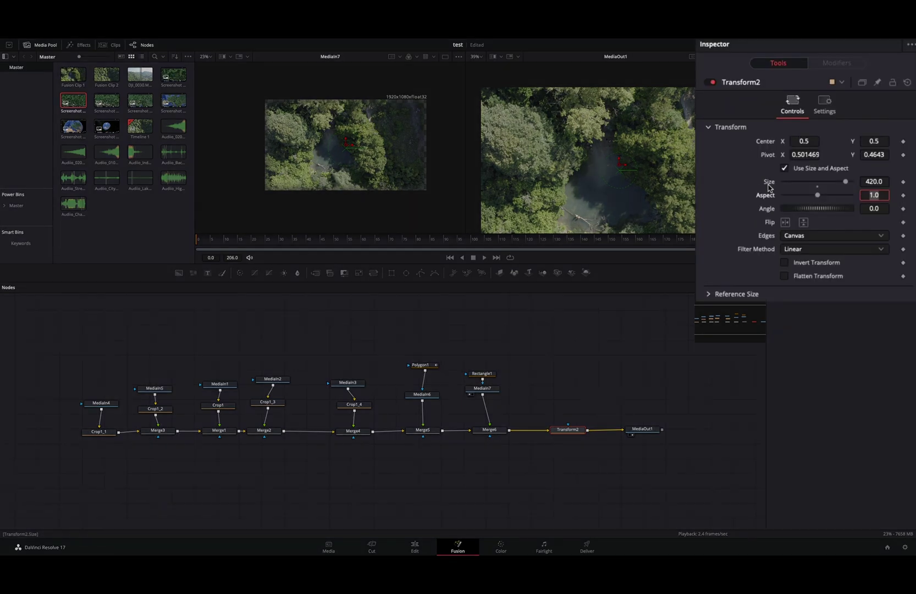
Modify Transform2's Size with Anim Curves and set the curve source to Duration.
right_click(816, 148)
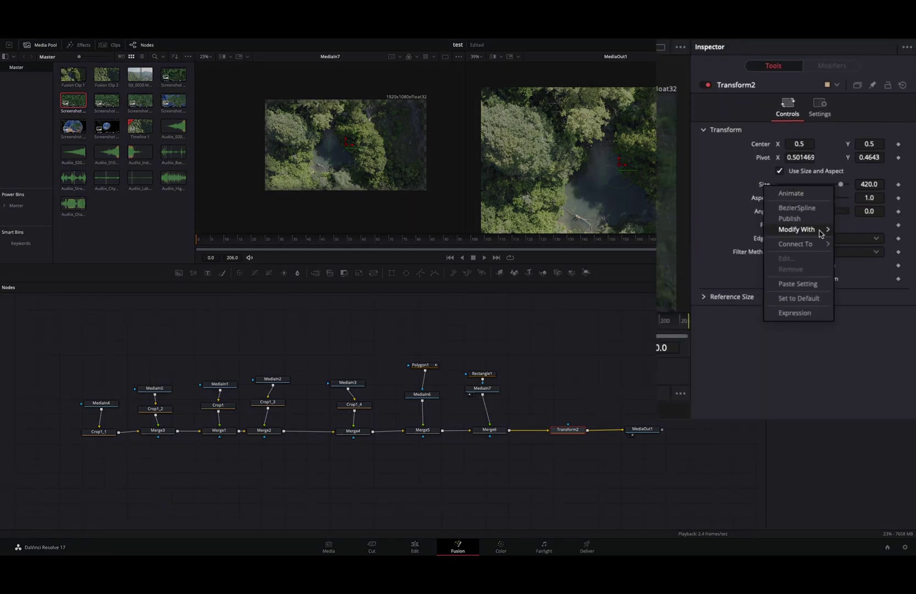
mouse_move(802, 226)
left_click(733, 233)
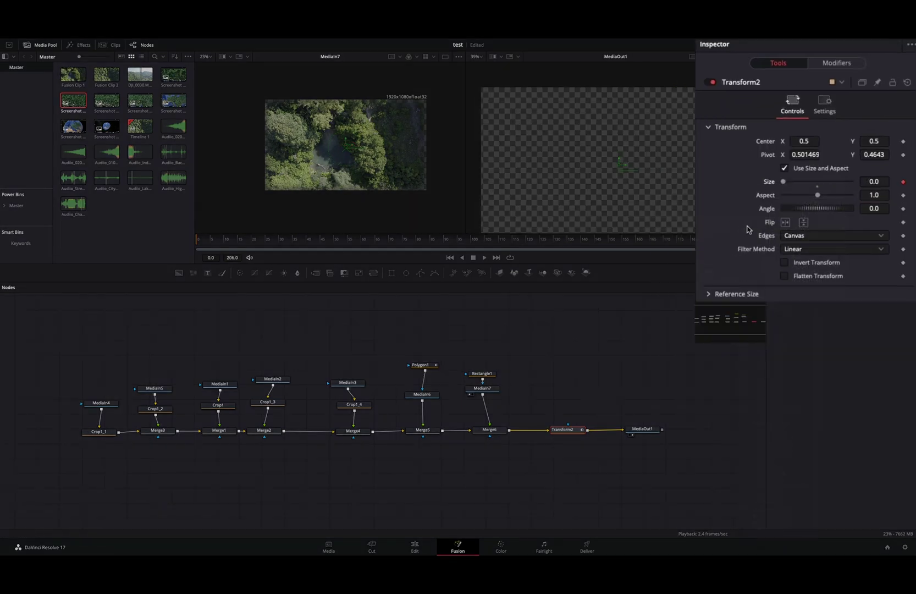
left_click(837, 63)
left_click(804, 142)
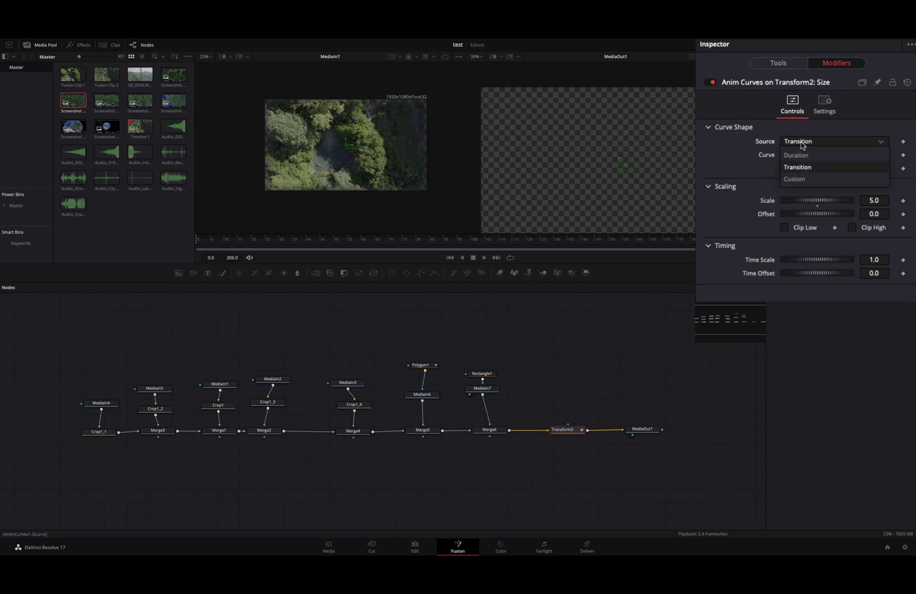
left_click(803, 155)
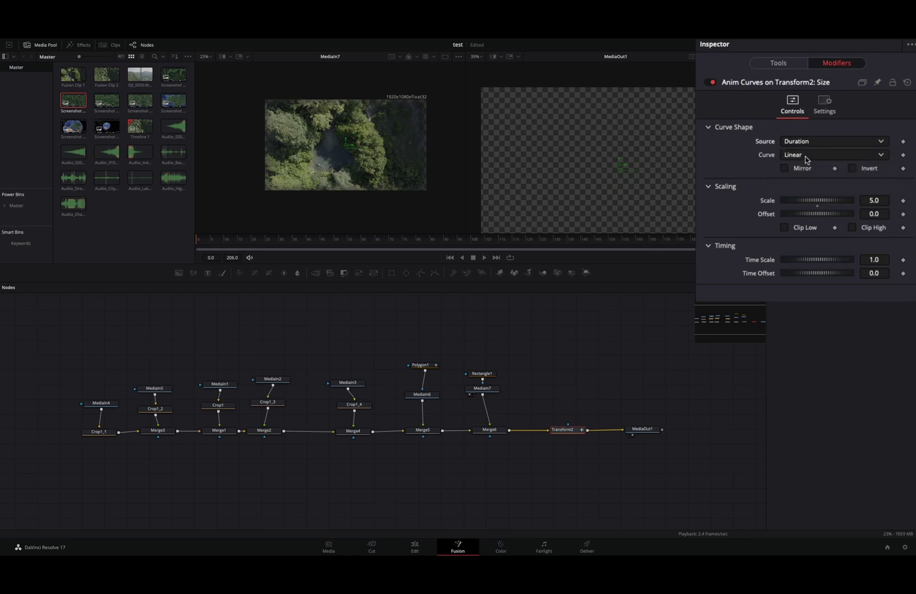
Change the size animation's curve to Easing, with Expo for both in and out.
left_click(806, 160)
left_click(805, 182)
left_click(808, 169)
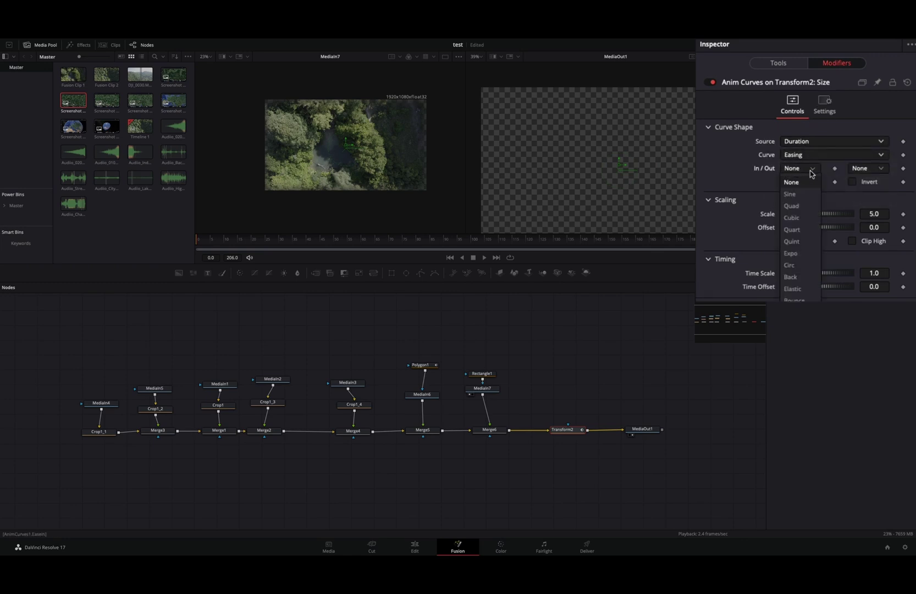
left_click(802, 253)
left_click(867, 168)
left_click(865, 252)
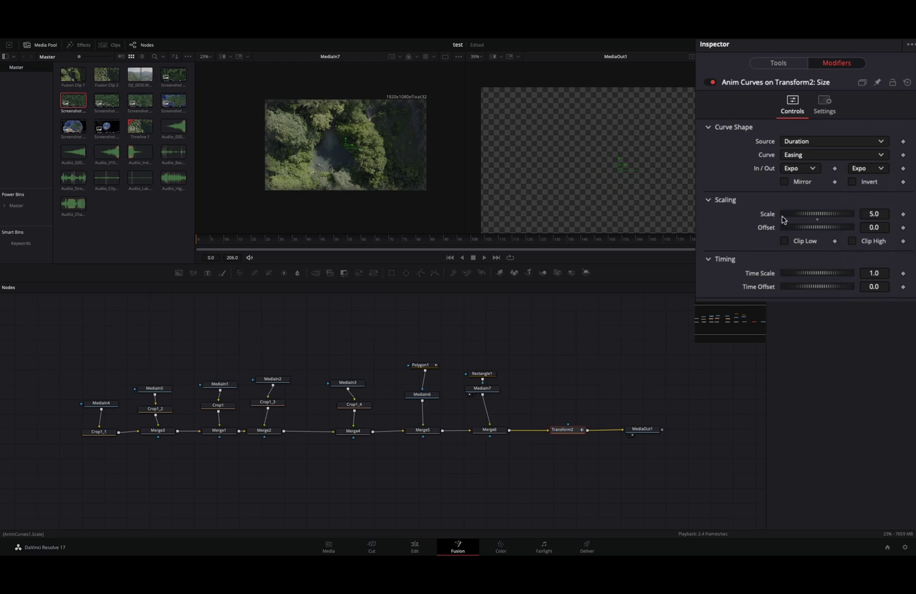
Scale the size animation curve to 420 with an offset of 1.
left_click(882, 215)
left_click(877, 228)
type("1")
key("Return")
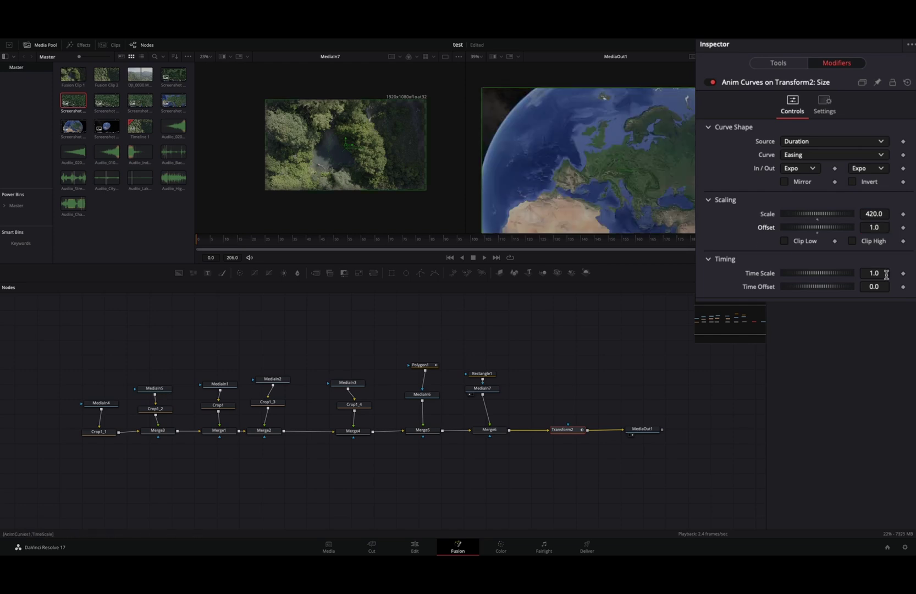
left_click(886, 275)
key("Tab")
Enable motion blur on Transform2 with quality 10 and a shutter angle of 1200.
left_click(778, 63)
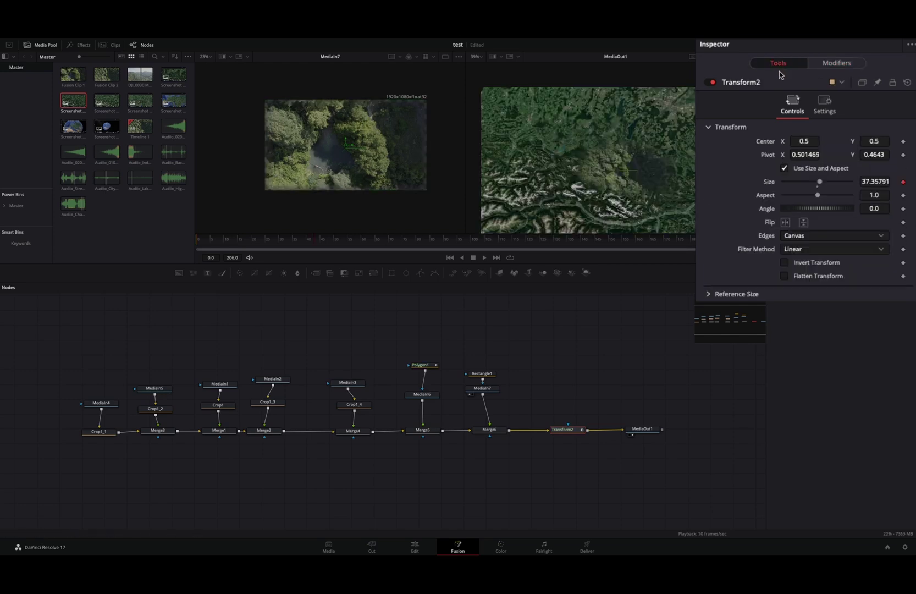
left_click(824, 112)
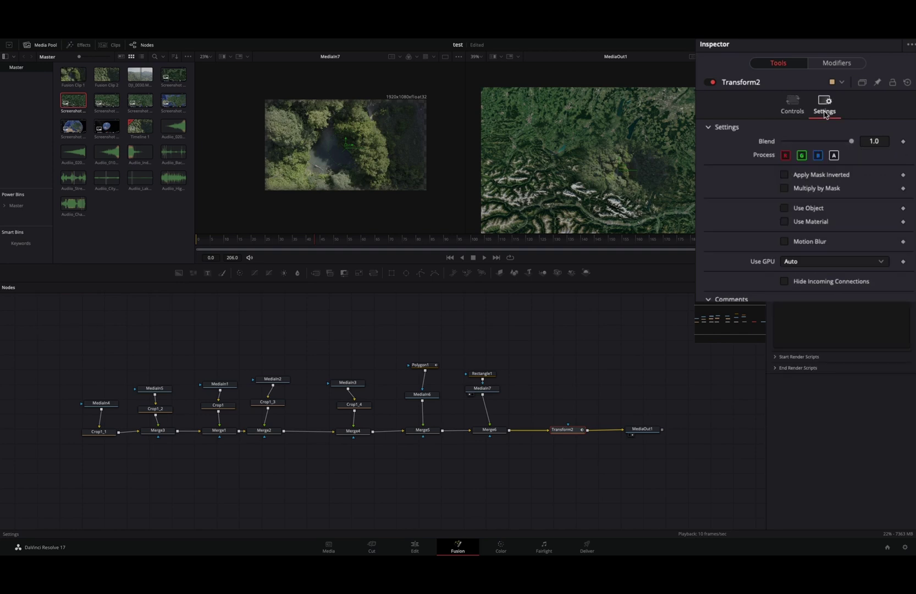
left_click(786, 242)
left_click_drag(791, 269, 828, 268)
left_click(874, 269)
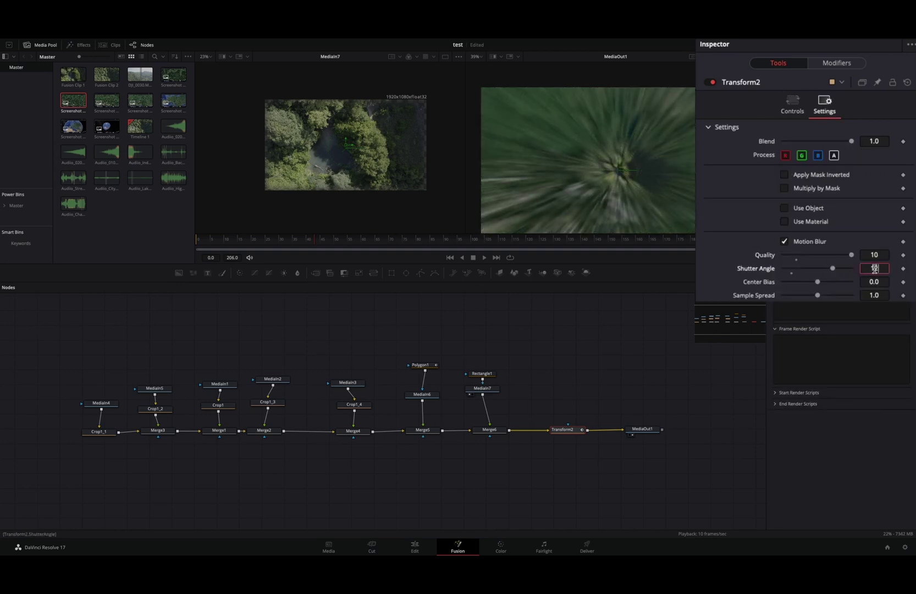
type("1200")
key("Return")
mouse_move(825, 286)
left_mouse_down()
mouse_move(837, 282)
mouse_move(822, 296)
left_mouse_up()
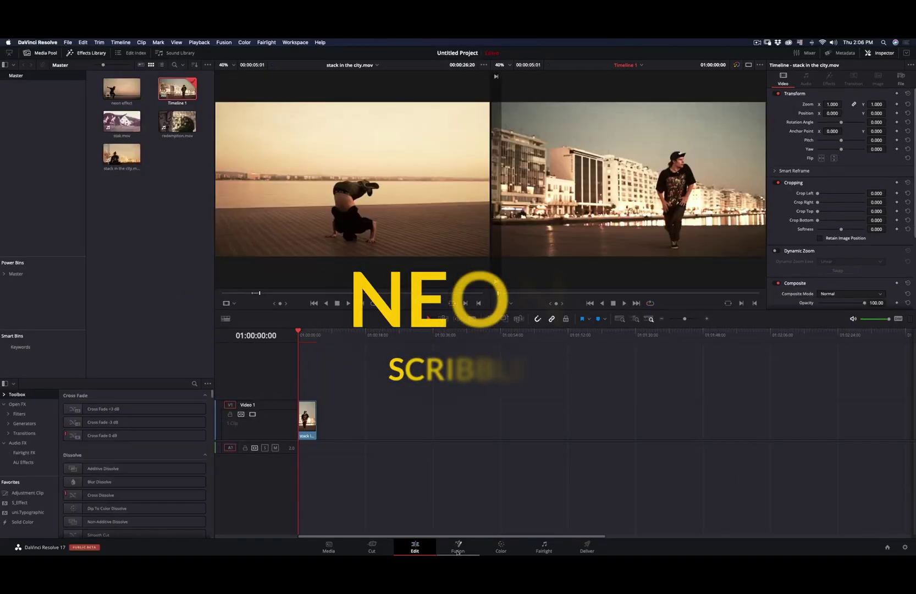
Open the stack in the city clip in Fusion and reposition the MediaIn1 and MediaOut1 nodes.
left_click(458, 548)
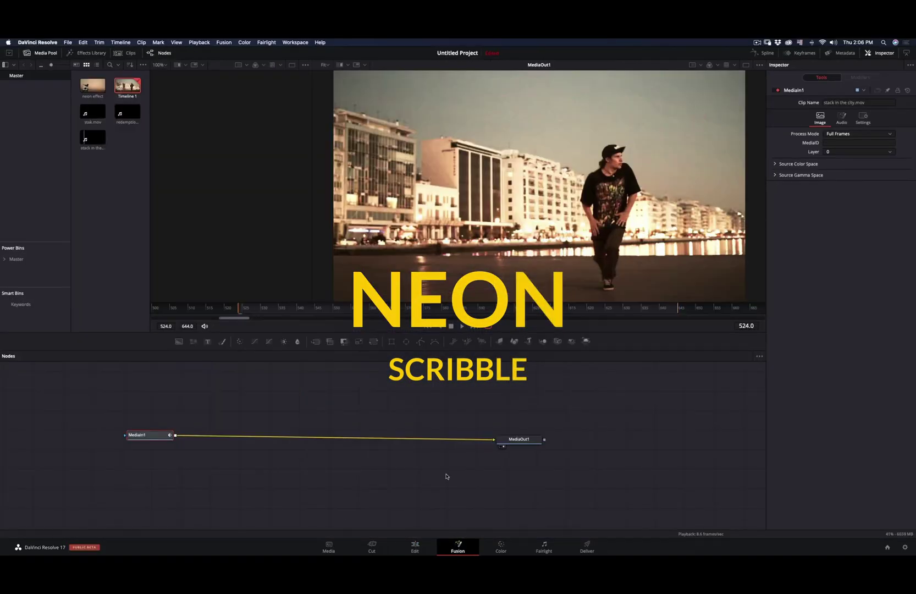
left_click(221, 401)
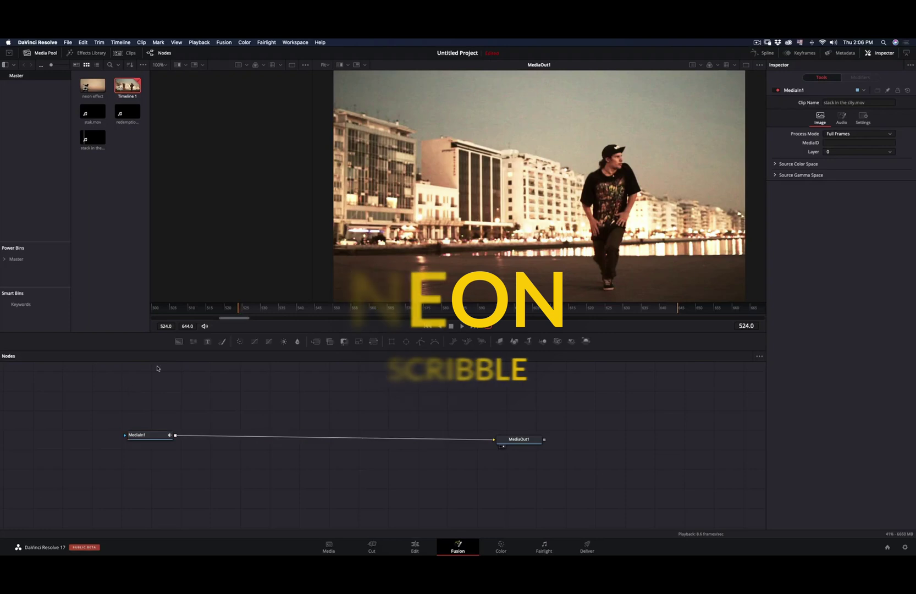
left_click_drag(157, 435, 156, 442)
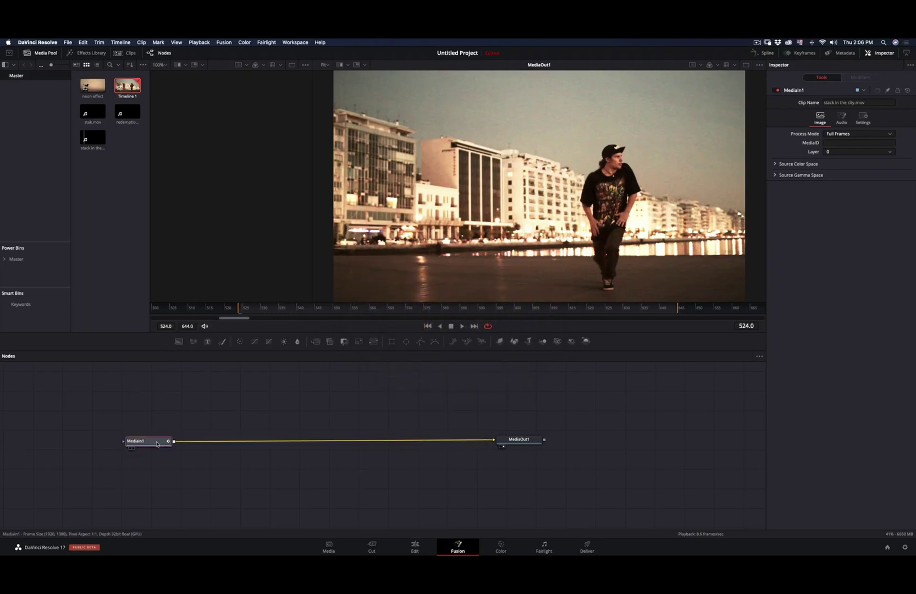
left_click_drag(511, 442, 516, 461)
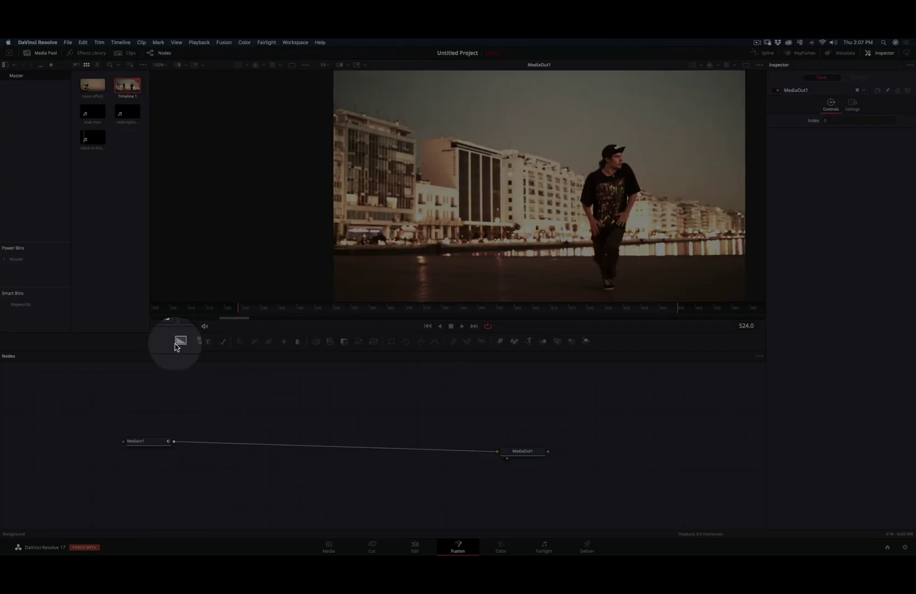
Add a Background node feeding a Paint node and merge the result over MediaIn1.
left_click_drag(179, 341, 162, 383)
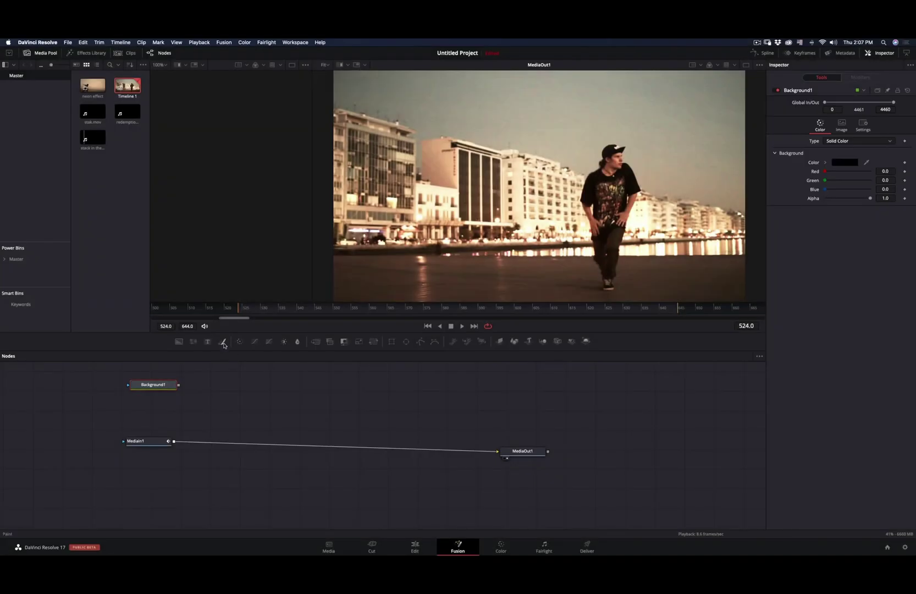
left_click_drag(223, 345, 225, 383)
mouse_move(315, 341)
left_mouse_down()
mouse_move(287, 418)
mouse_move(270, 403)
mouse_move(286, 424)
left_mouse_up()
mouse_move(497, 451)
left_mouse_down()
mouse_move(268, 424)
mouse_move(511, 453)
mouse_move(497, 451)
left_mouse_up()
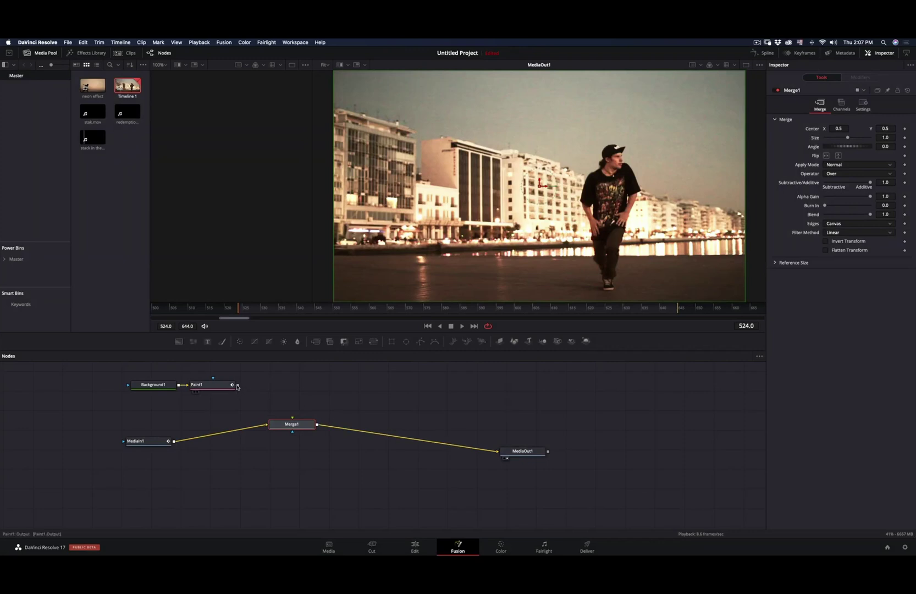
left_click_drag(237, 385, 292, 418)
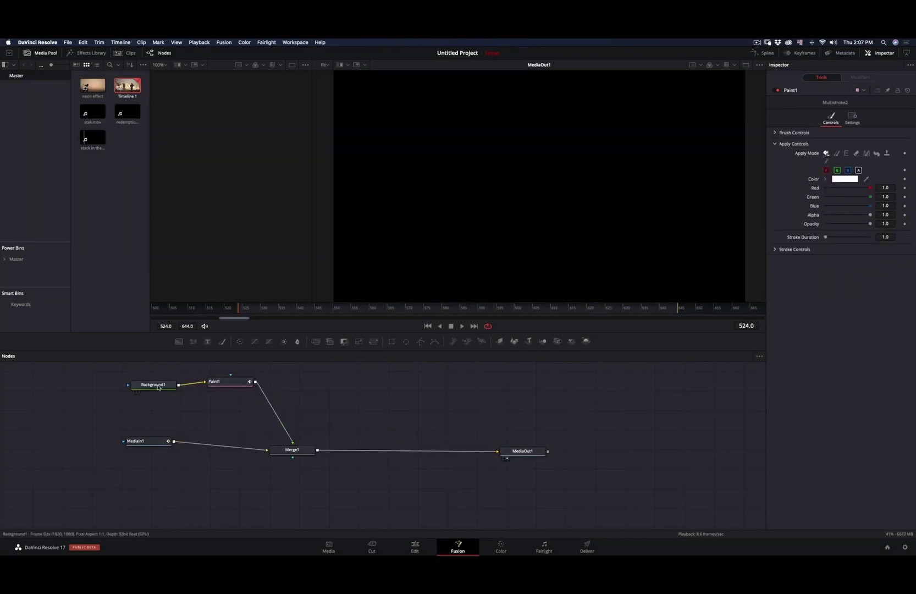
Make Background1 transparent and insert a Glow node between Paint1 and Merge1.
left_click(158, 385)
left_click(861, 198)
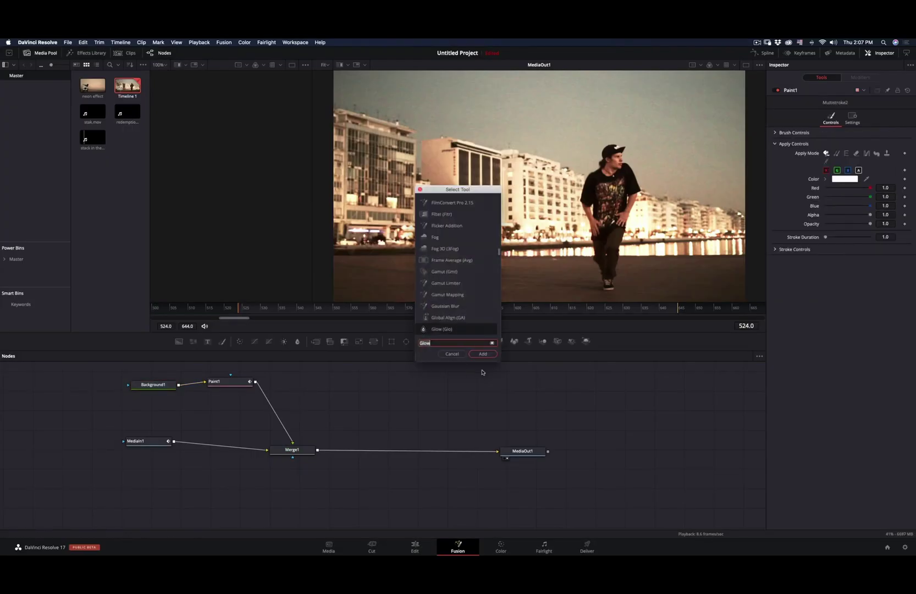
left_click(483, 353)
mouse_move(280, 395)
left_mouse_down()
mouse_move(324, 415)
mouse_move(295, 419)
left_mouse_up()
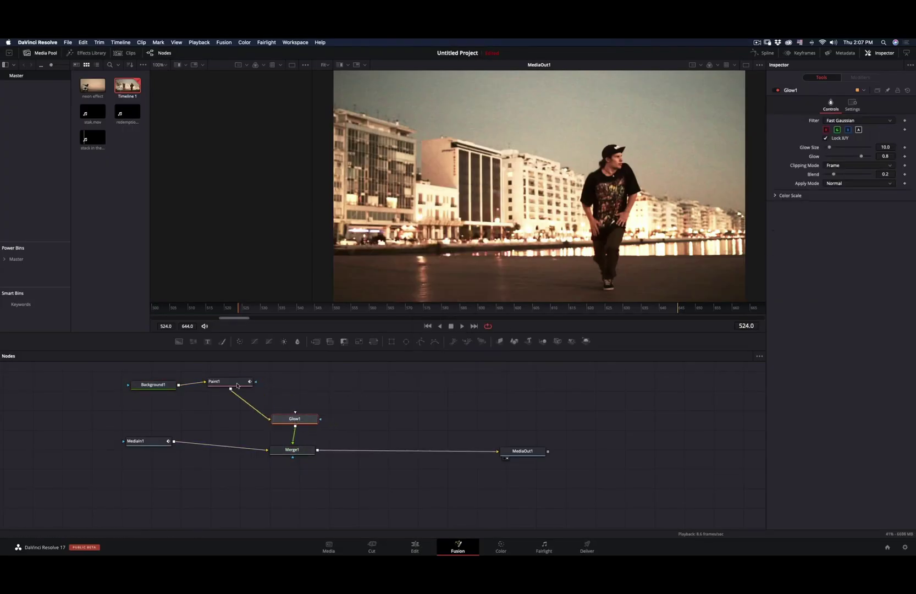
Paint a Multistroke line on the dancer from his cap towards his arm with Paint1, and step through the neighbouring frames.
left_click(227, 382)
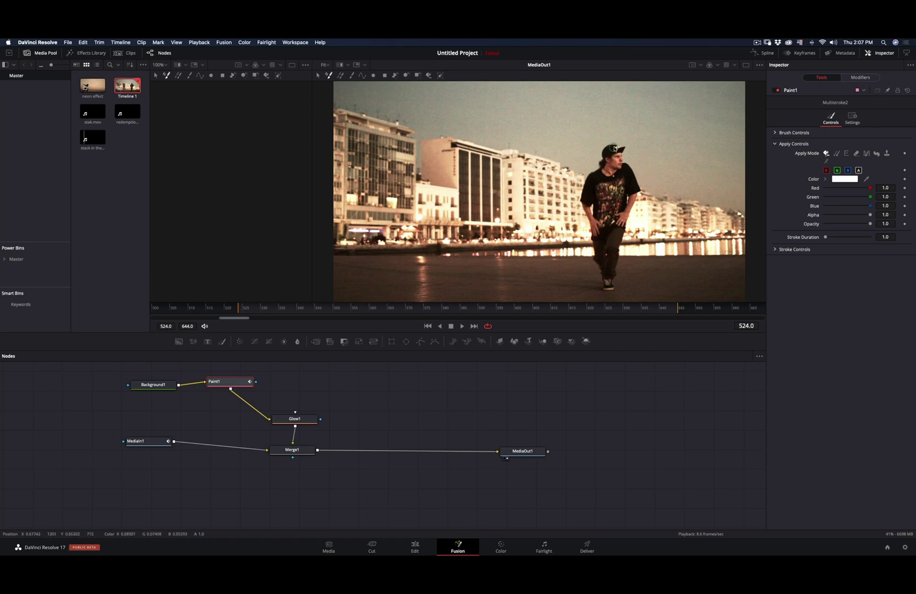
left_click(774, 134)
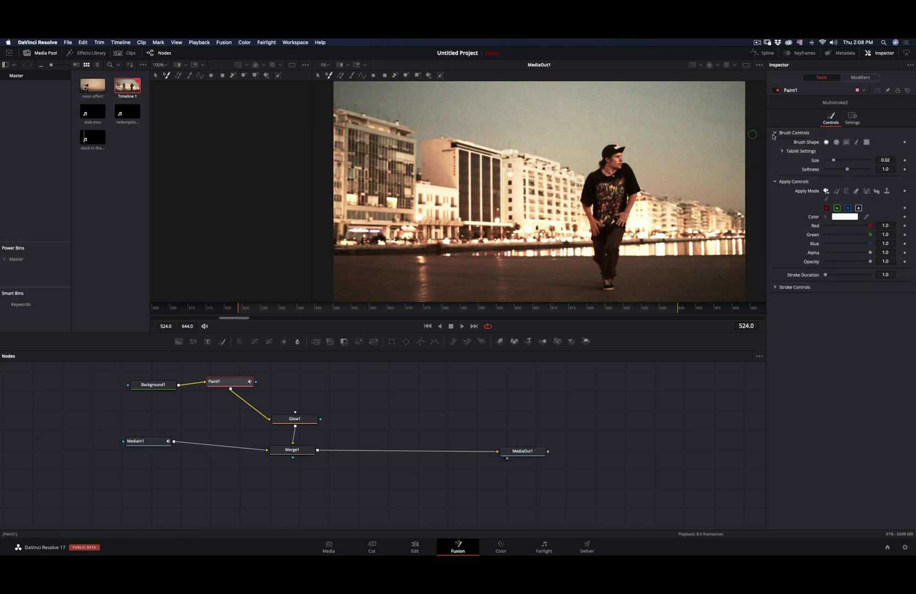
mouse_move(610, 149)
left_mouse_down()
mouse_move(607, 205)
mouse_move(607, 165)
mouse_move(597, 172)
mouse_move(604, 167)
mouse_move(599, 201)
mouse_move(588, 180)
mouse_move(599, 223)
mouse_move(589, 202)
left_mouse_up()
key("Right")
key("Right")
key("Right")
key("Right")
key("Left")
key("Left")
key("Left")
key("Left")
key("Left")
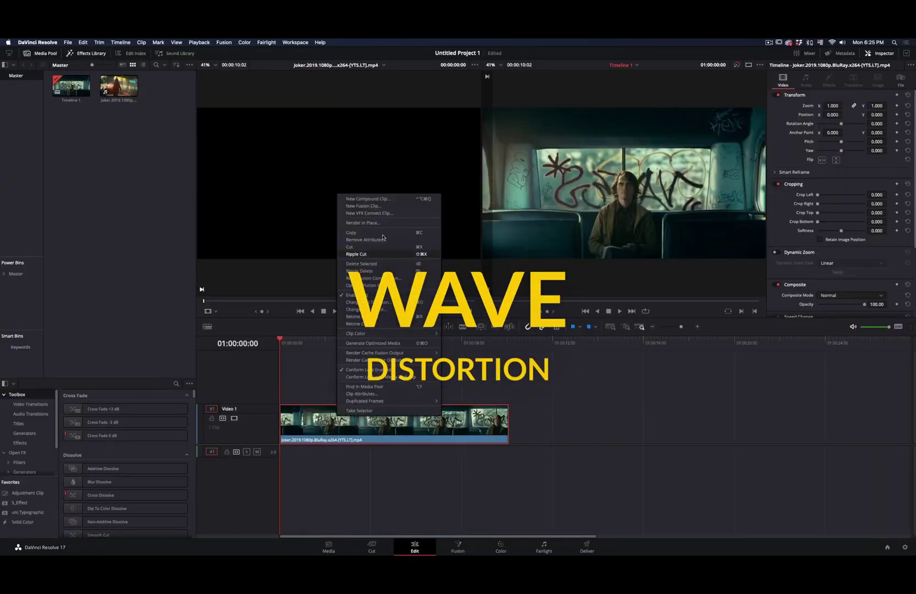
Turn the timeline clip into a new Fusion clip and insert a Merge node between MediaIn1 and MediaOut1 in Fusion.
left_click(376, 206)
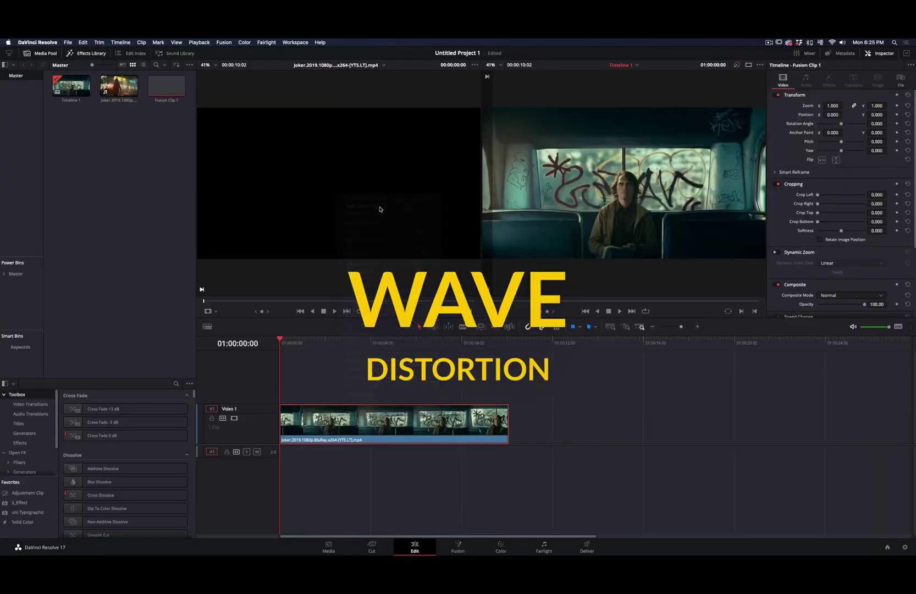
left_click(453, 544)
left_click(316, 305)
left_click_drag(289, 451, 369, 451)
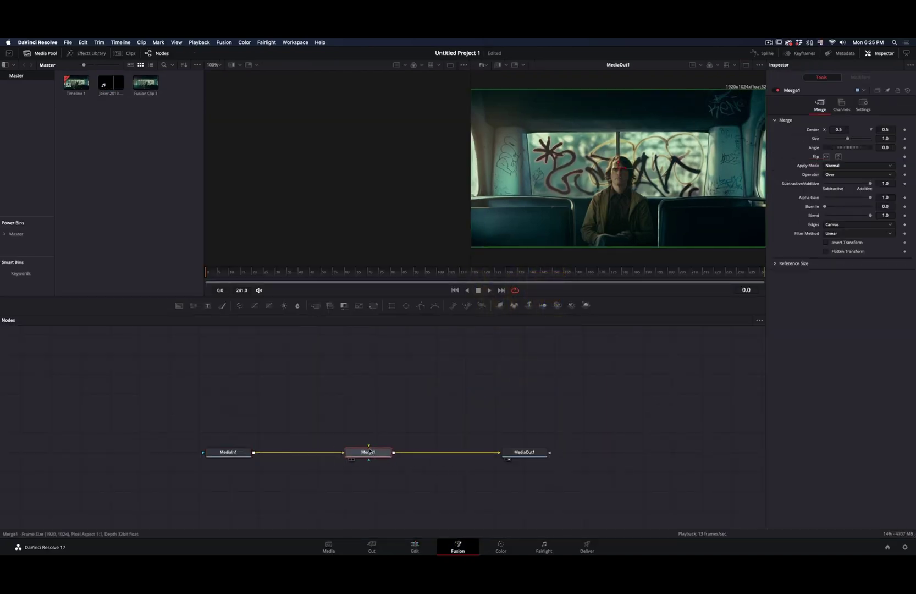
Add a Drip node above the chain and route MediaIn1 through it into Merge1.
key("shift+space")
type("drip")
key("Return")
left_click_drag(281, 392, 344, 385)
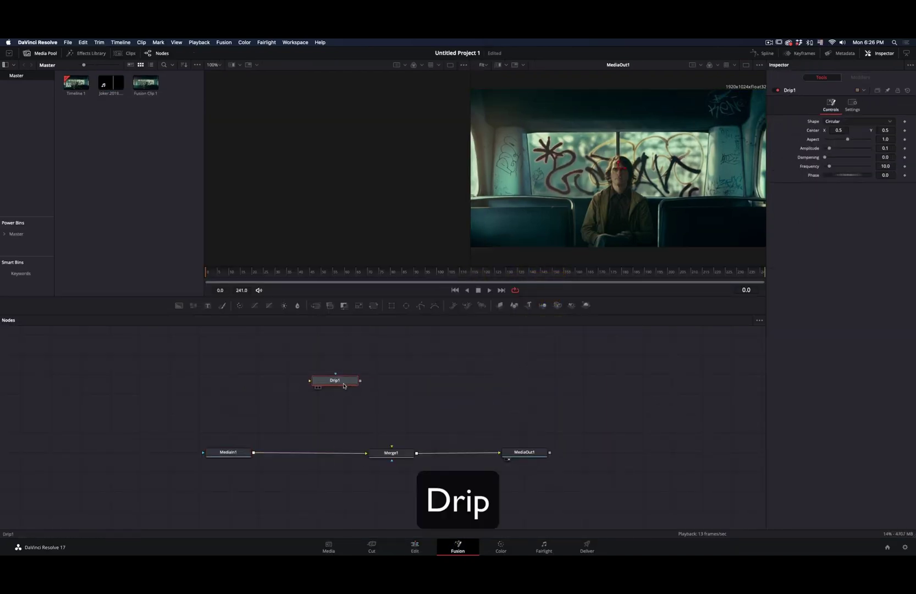
left_click_drag(253, 452, 391, 447)
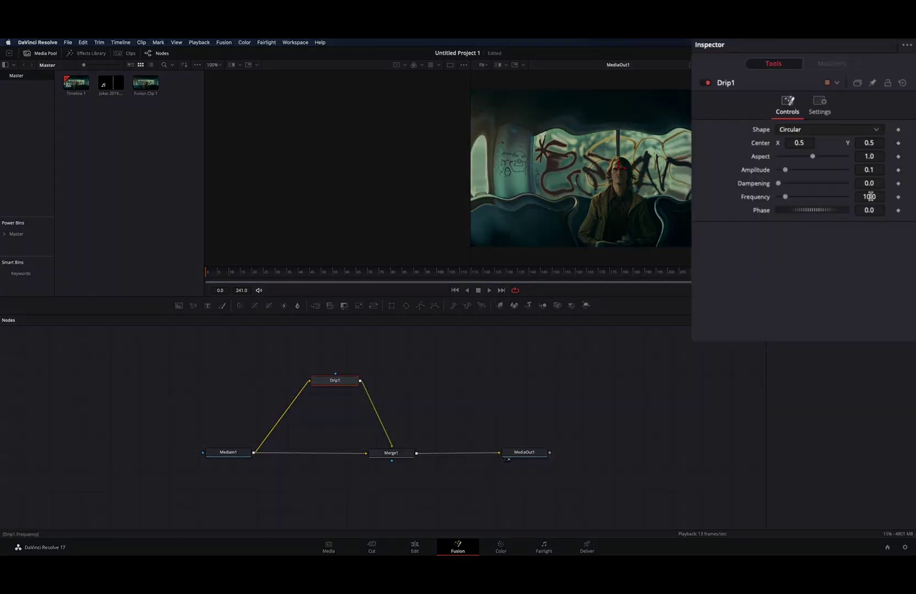
Set Drip1's frequency to 1.4 and its amplitude to 0.33.
left_click(870, 196)
type("0")
key("Return")
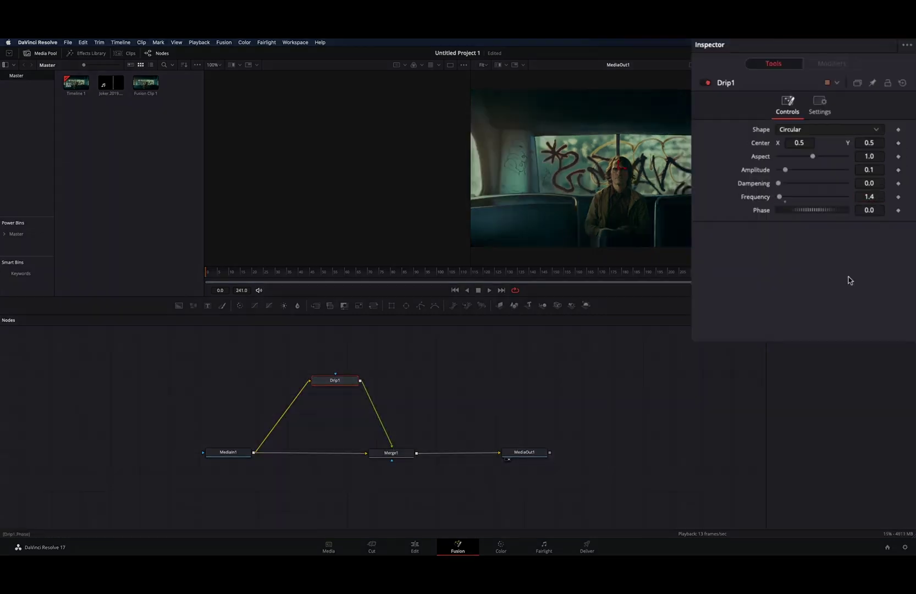
left_click(874, 171)
type(".33")
key("Return")
Modify Drip1's Phase with Anim Curves and open the modifier's curve settings.
right_click(761, 211)
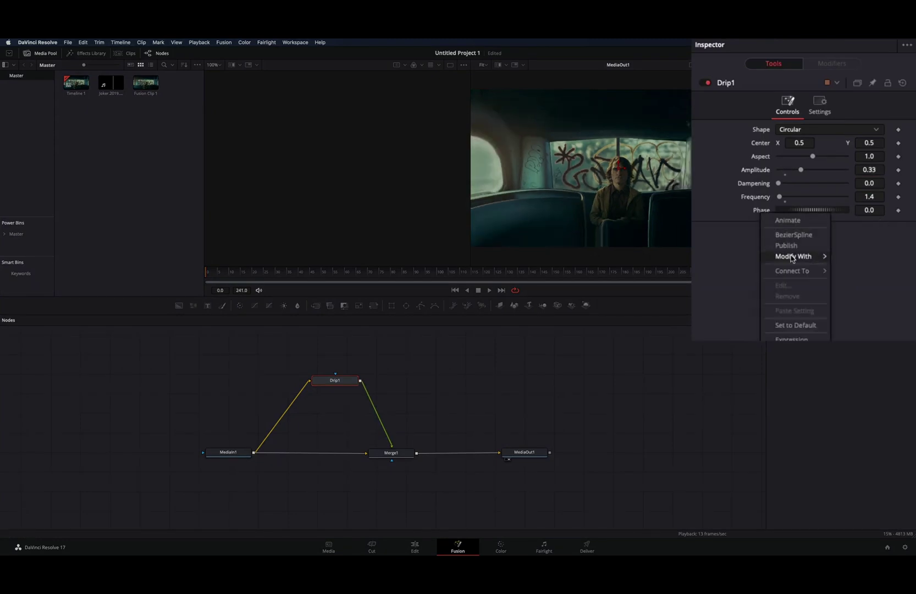
mouse_move(775, 257)
left_click(732, 257)
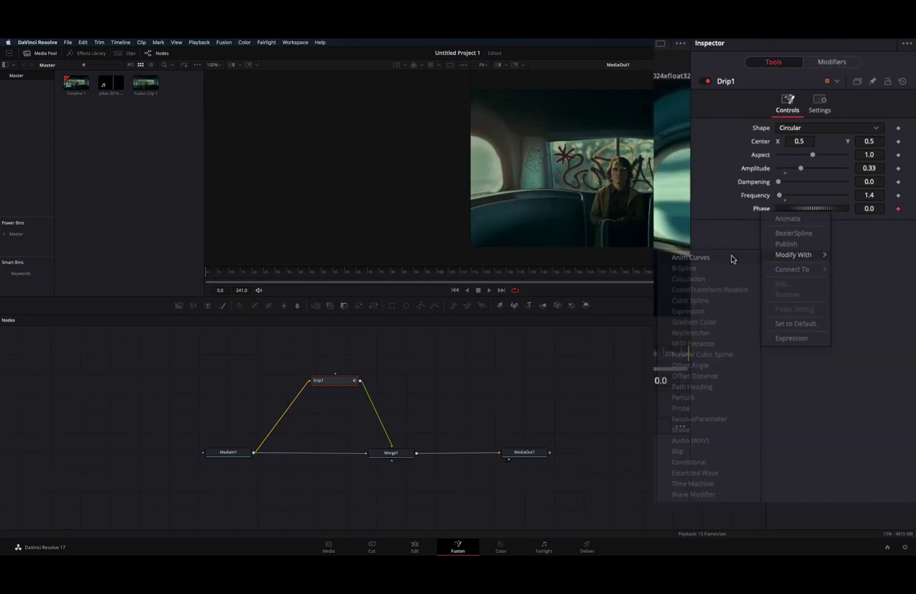
left_click(839, 63)
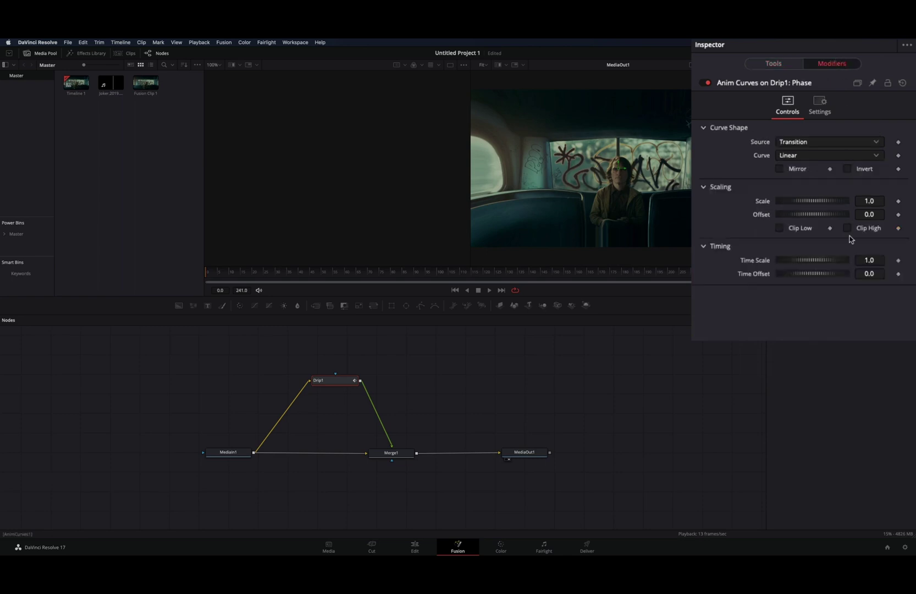
Set the scale of Drip1's Phase curve to 3.0 and insert a Flicker Addition node between Drip1 and Merge1.
left_click(869, 201)
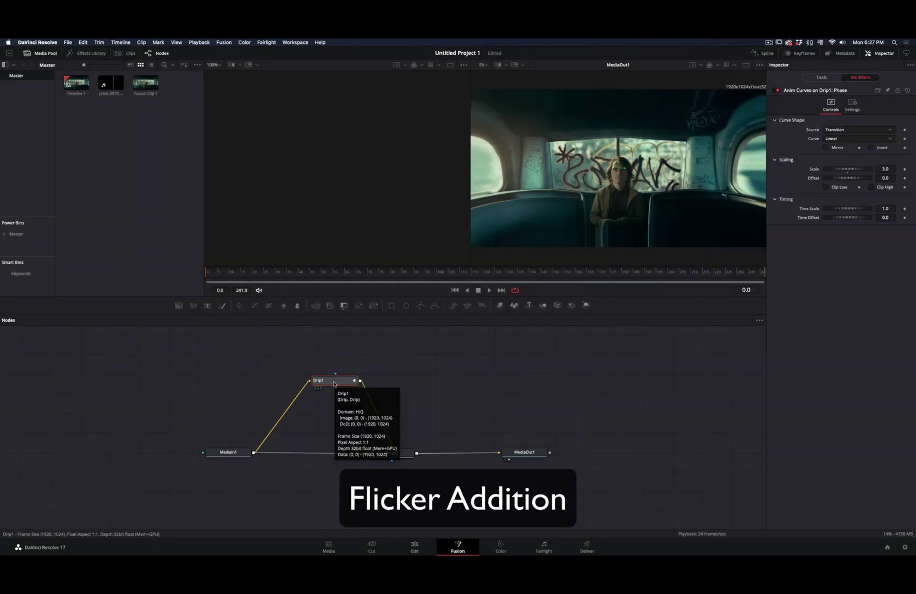
key("shift+space")
key("Return")
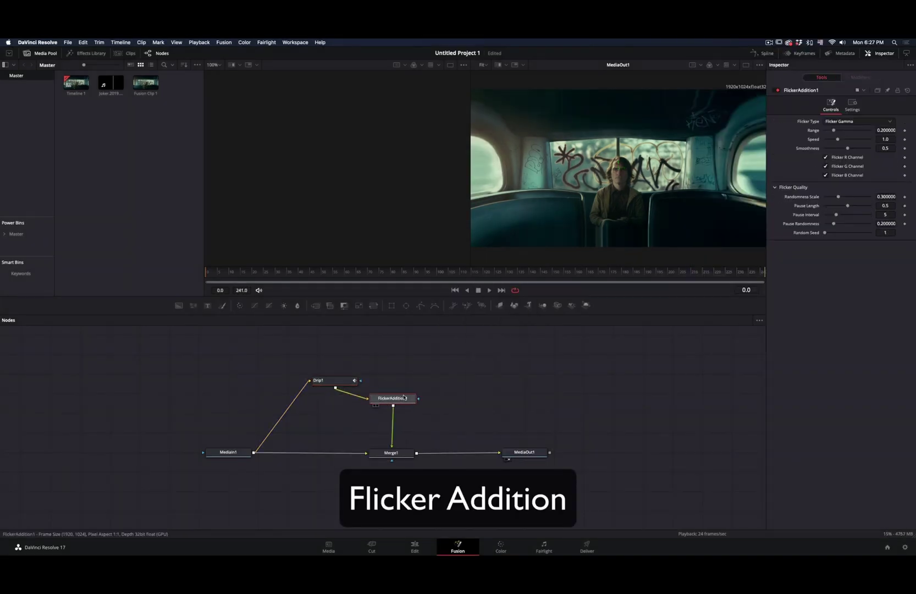
left_click_drag(404, 397, 417, 378)
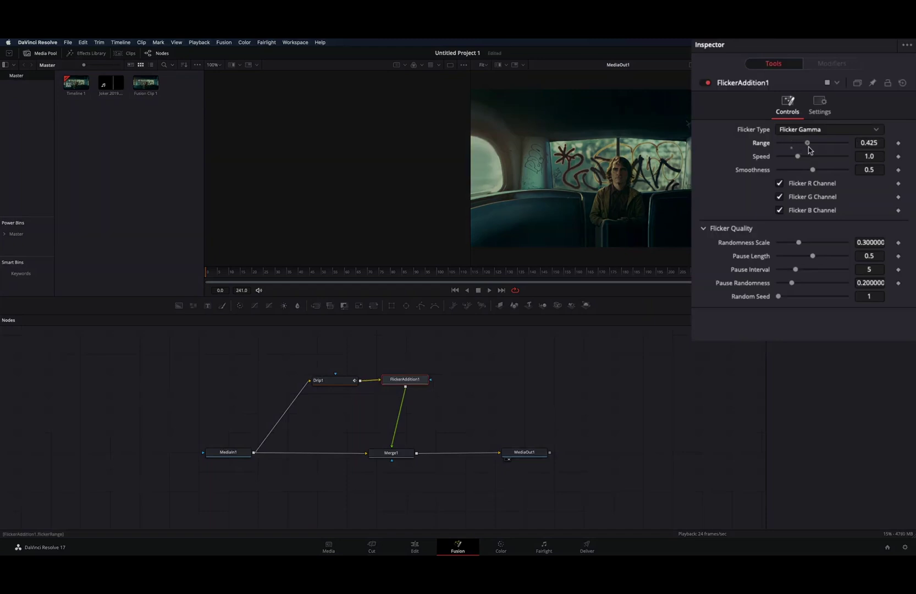
Set the flicker's range to 0.457, speed to 0.193, smoothness to 1.0 and randomness scale to 0.047, with its G channel off.
left_click_drag(808, 147, 890, 176)
left_click_drag(798, 244, 782, 245)
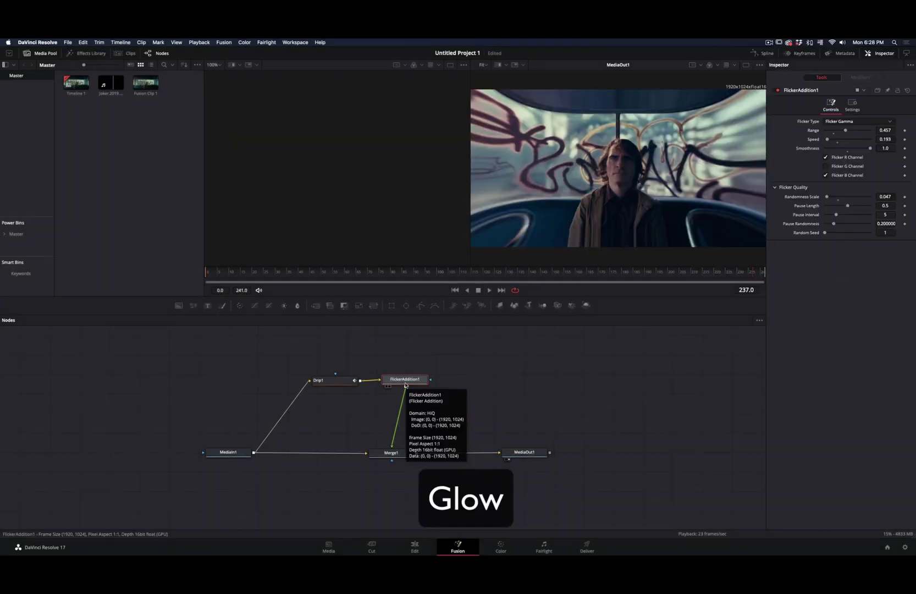
Add a Glow node after FlickerAddition1 with shine threshold 0.378, spread 0.898 and brightness 0.646, and play the result.
key("shift+space")
type("glow")
key("Return")
left_click_drag(858, 130, 841, 134)
mouse_move(795, 156)
left_mouse_down()
mouse_move(819, 155)
mouse_move(809, 156)
left_mouse_up()
left_click_drag(813, 223, 823, 224)
key("space")
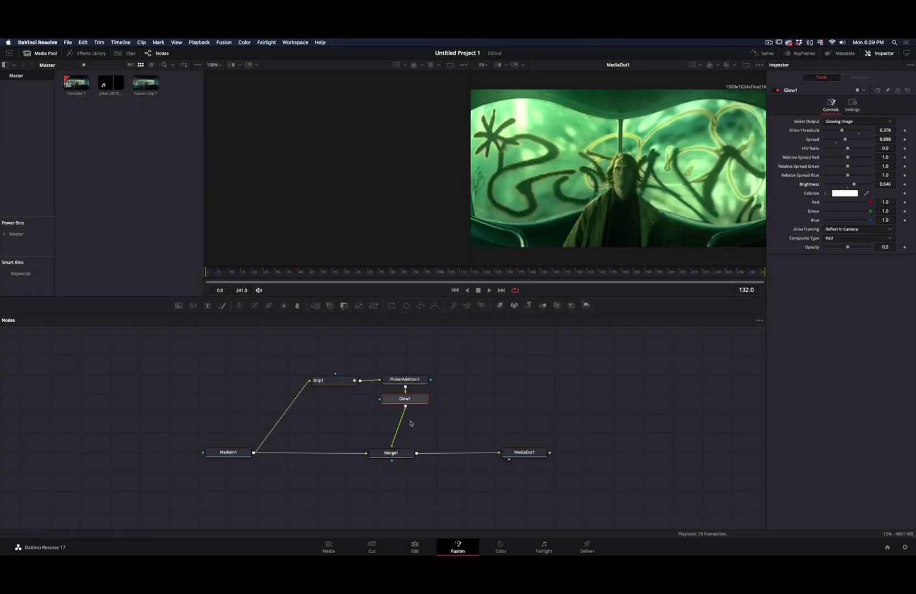
Add an inverted ellipse mask to Merge1, centre it on the seated man and soften its edge.
left_click(390, 453)
left_click(405, 306)
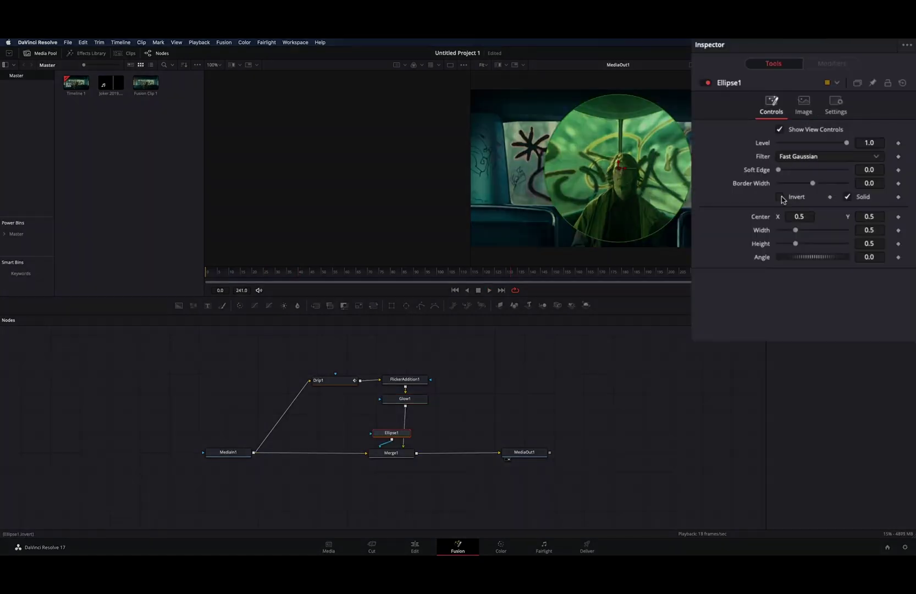
left_click(781, 197)
left_click_drag(618, 168, 624, 180)
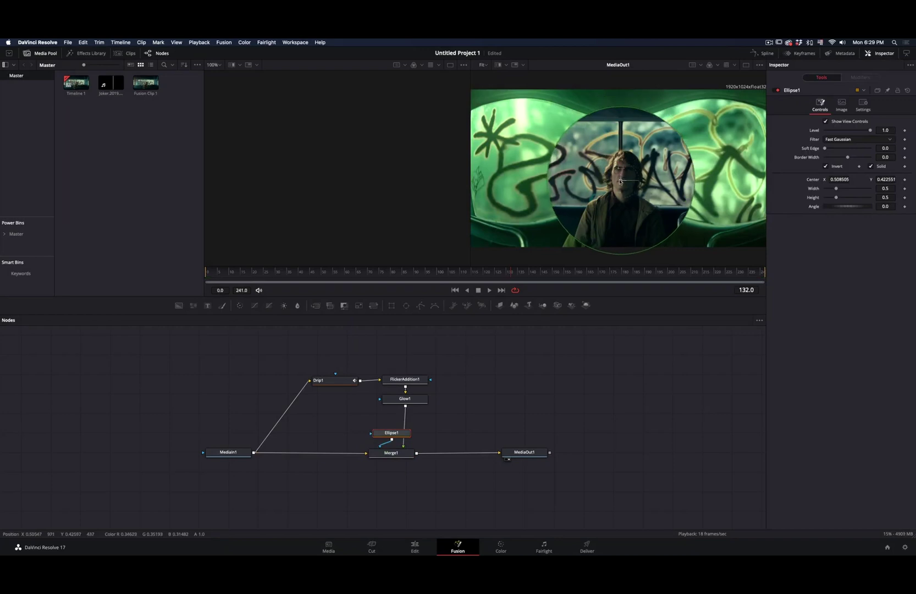
left_click_drag(620, 181, 621, 181)
left_click_drag(778, 170, 806, 184)
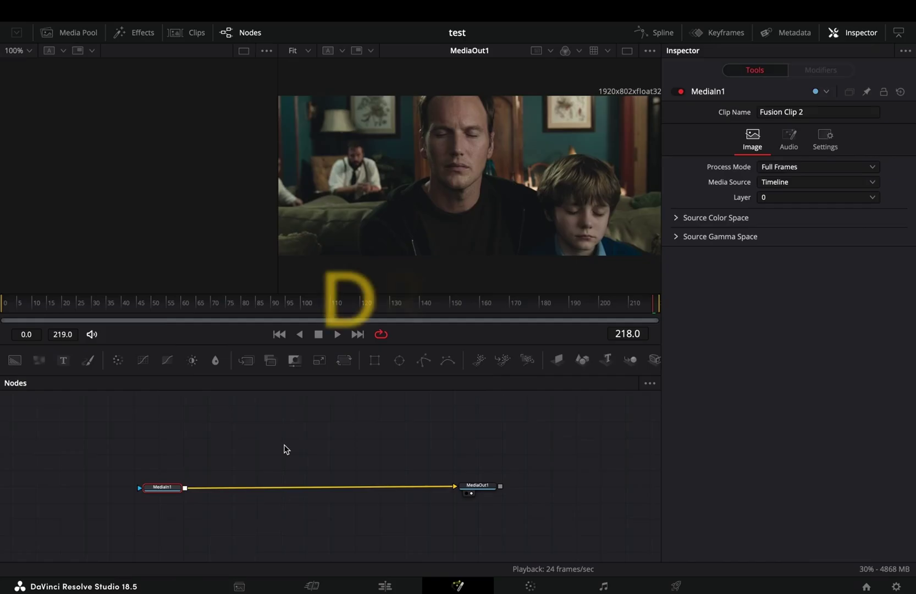
In the new clip, insert a Merge between MediaIn1 and MediaOut1 and add a Prism Blur fed by MediaIn1, shown in the first viewer.
left_click(247, 361)
left_click_drag(215, 487, 318, 485)
key("shift+space")
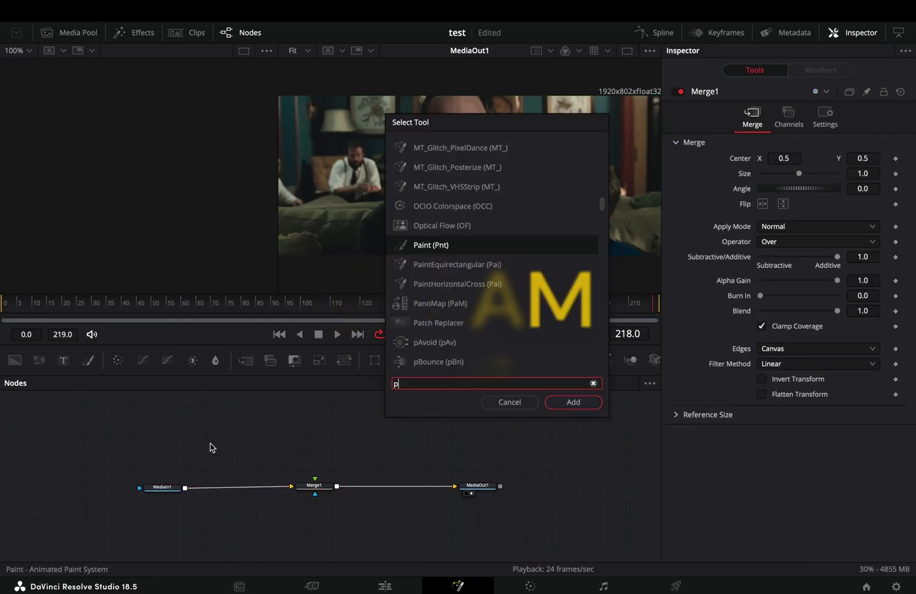
type("pri")
key("Return")
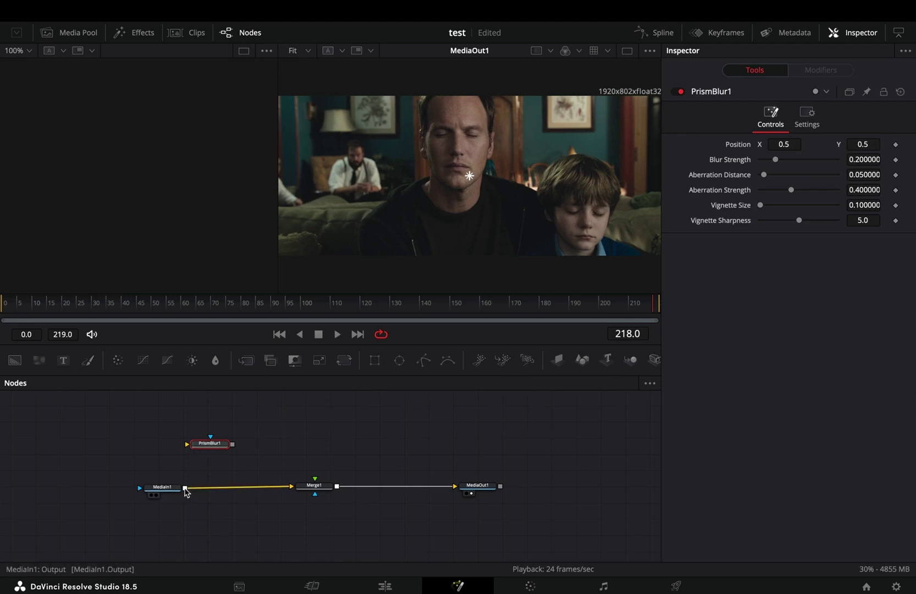
left_click_drag(184, 487, 200, 448)
key("1")
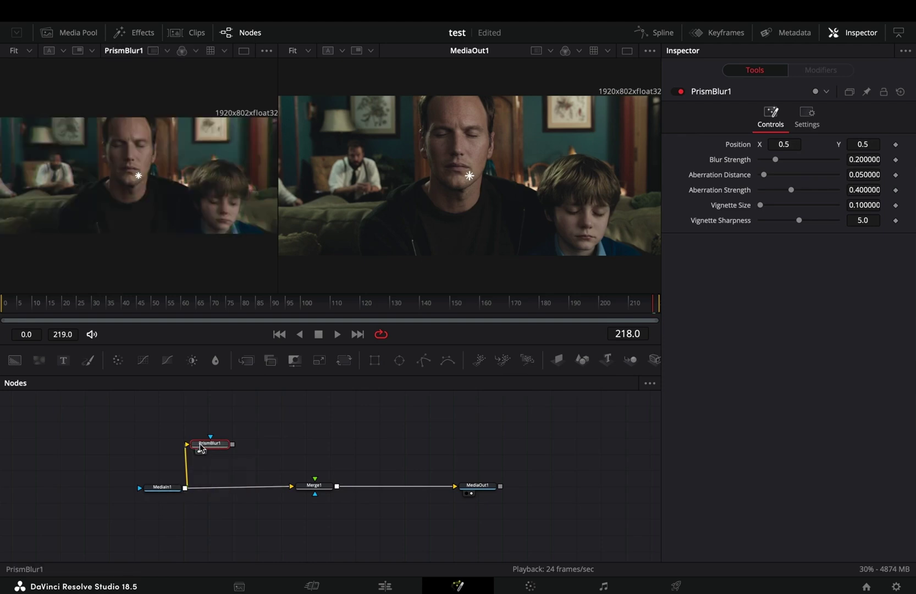
Set PrismBlur1's blur strength to 0.693, aberration distance to 0.291 and aberration strength to 1.0.
left_click_drag(774, 160, 809, 161)
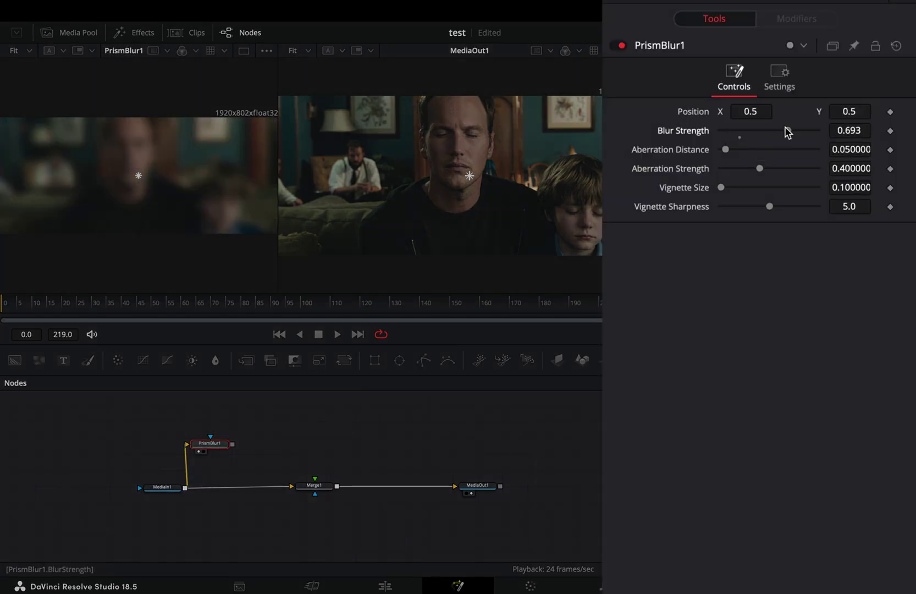
left_click_drag(726, 154, 849, 174)
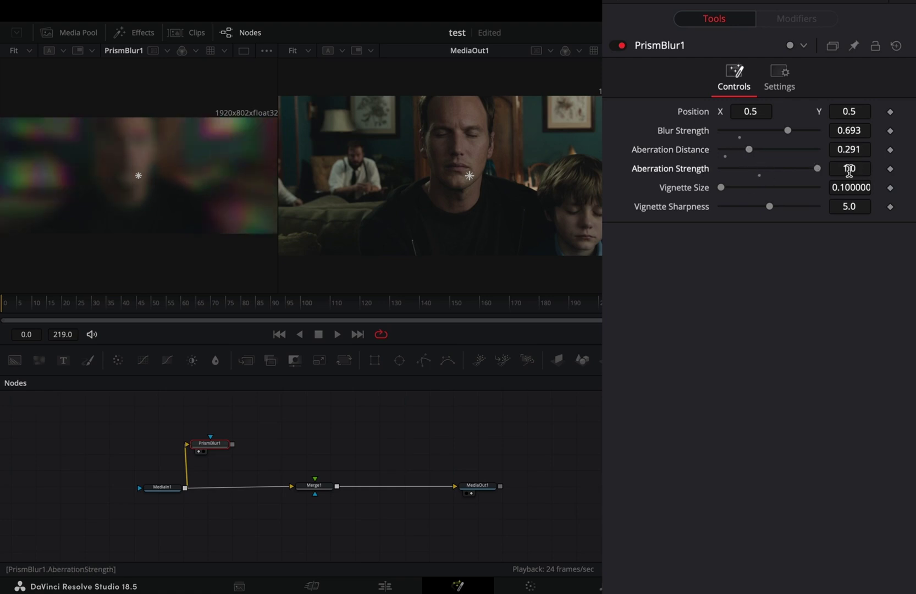
Add a Glow node after PrismBlur1 and set its shine threshold to 0.15.
key("shift+space")
type("glow")
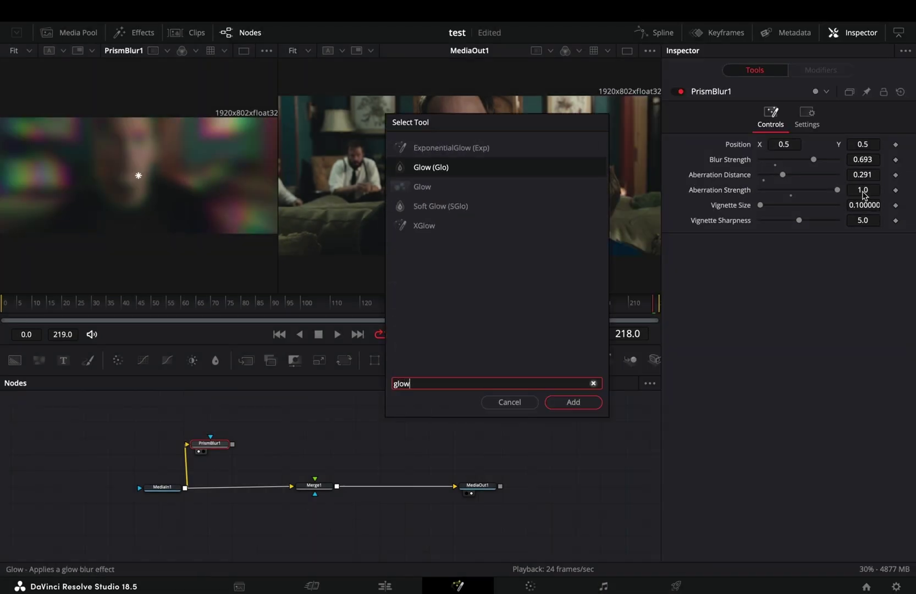
key("Return")
left_click_drag(819, 159, 737, 134)
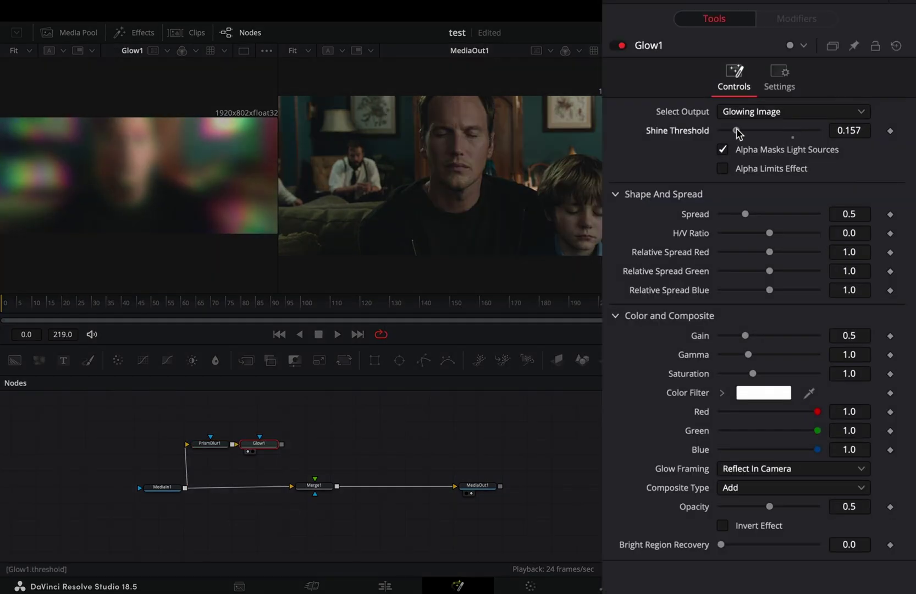
Modify Glow1's gain with Shake, lower the shake's smoothness and play the clip.
right_click(704, 340)
mouse_move(784, 373)
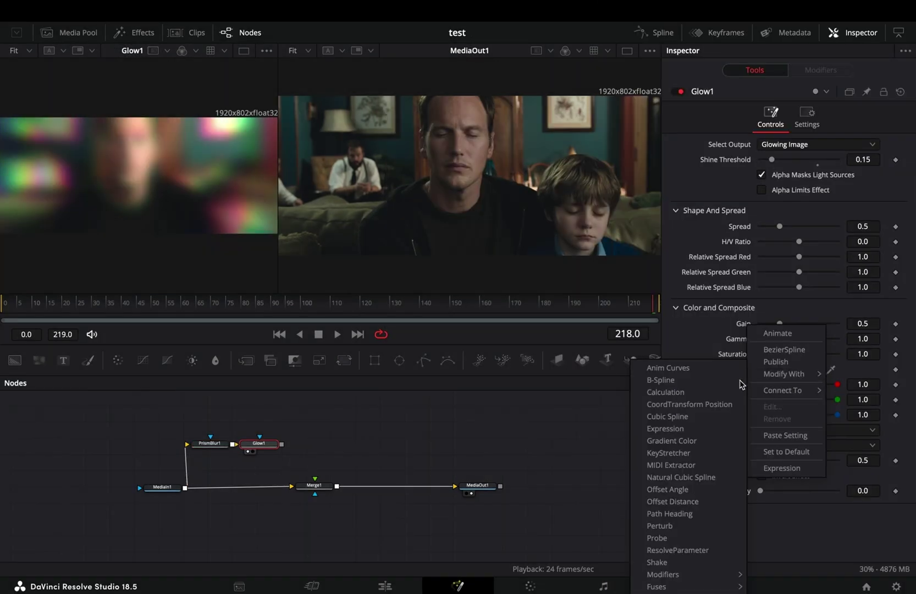
left_click(657, 561)
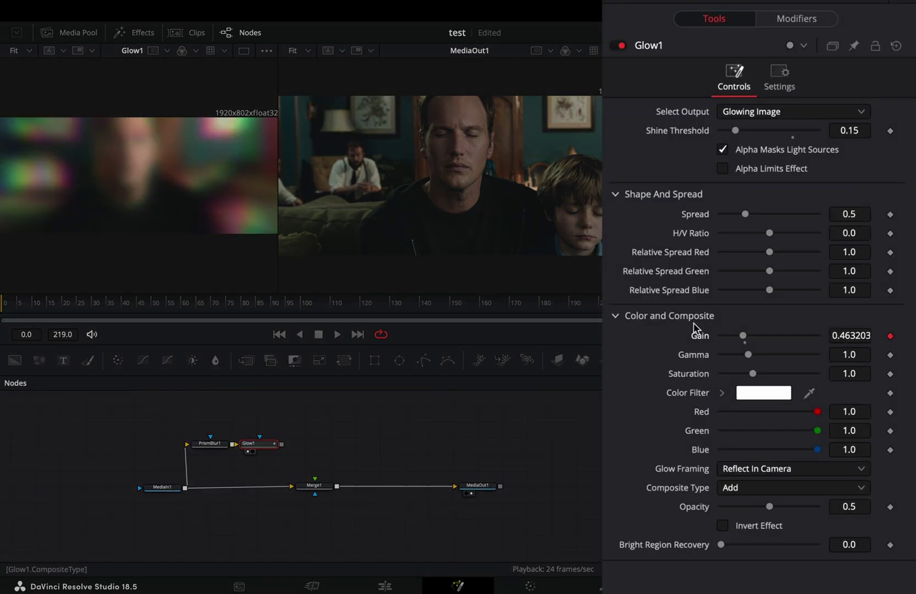
left_click(807, 22)
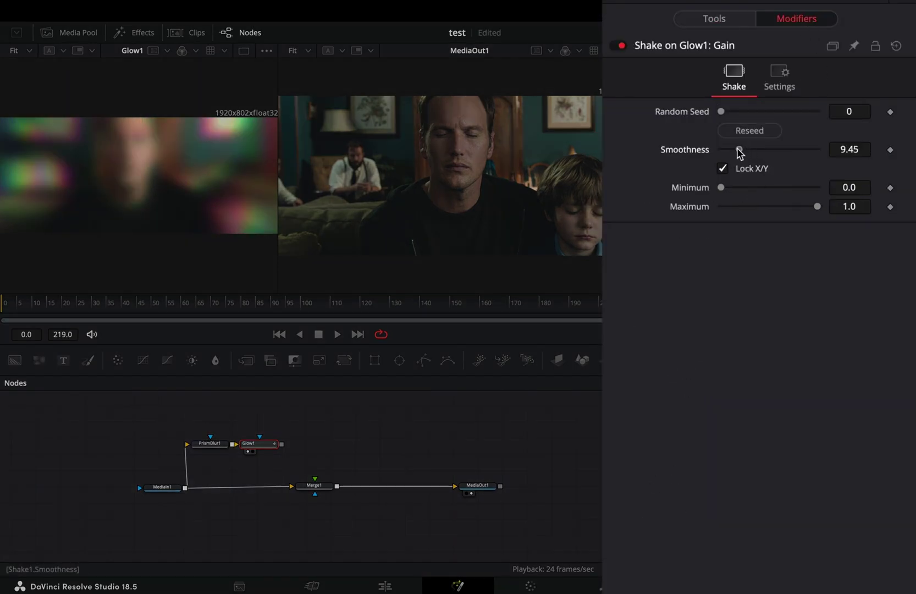
left_click_drag(738, 149, 732, 149)
key("space")
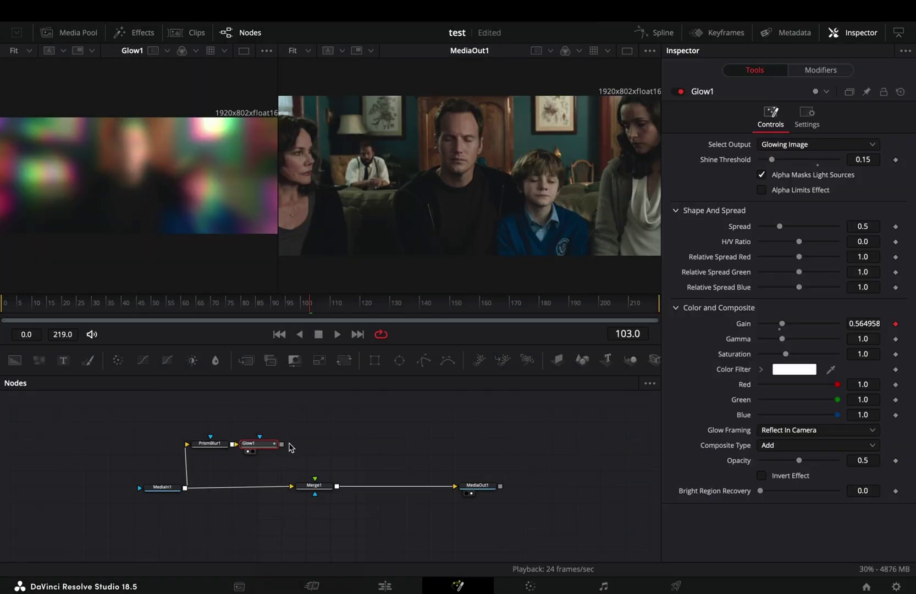
Connect Glow1 to Merge1's foreground and set the merge's edges to Mirror and its apply mode to Screen.
left_click_drag(284, 446, 316, 483)
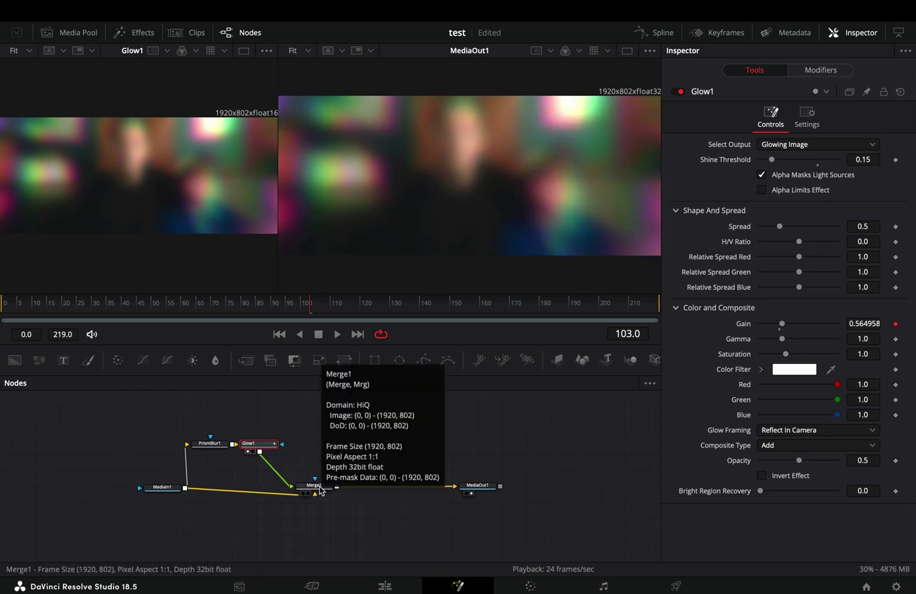
left_click(320, 488)
left_click(784, 348)
left_click(787, 406)
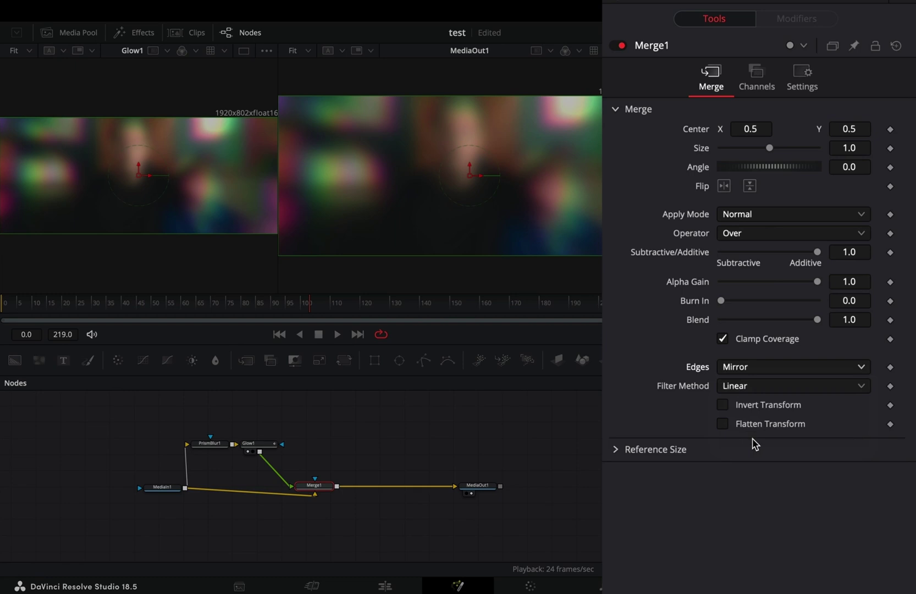
left_click(756, 218)
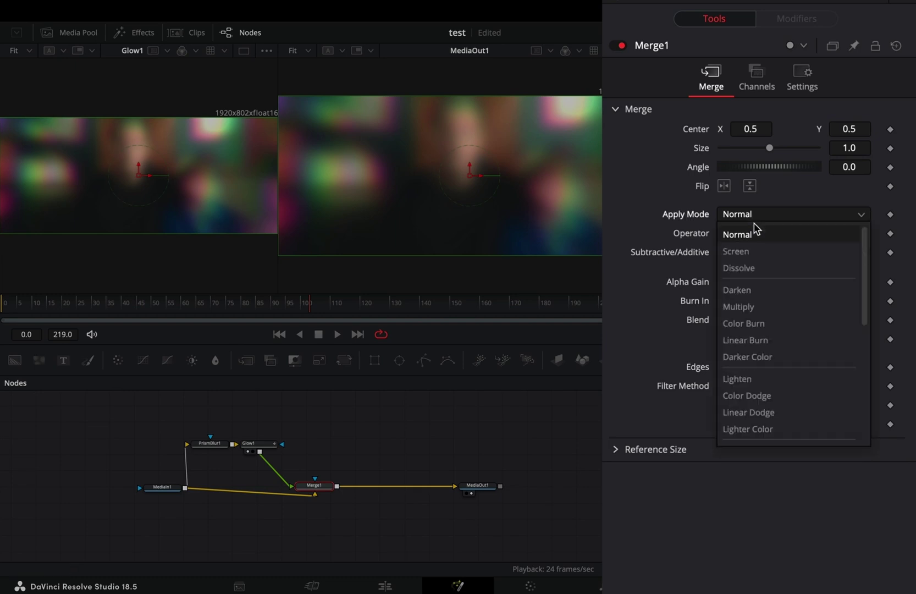
left_click(751, 250)
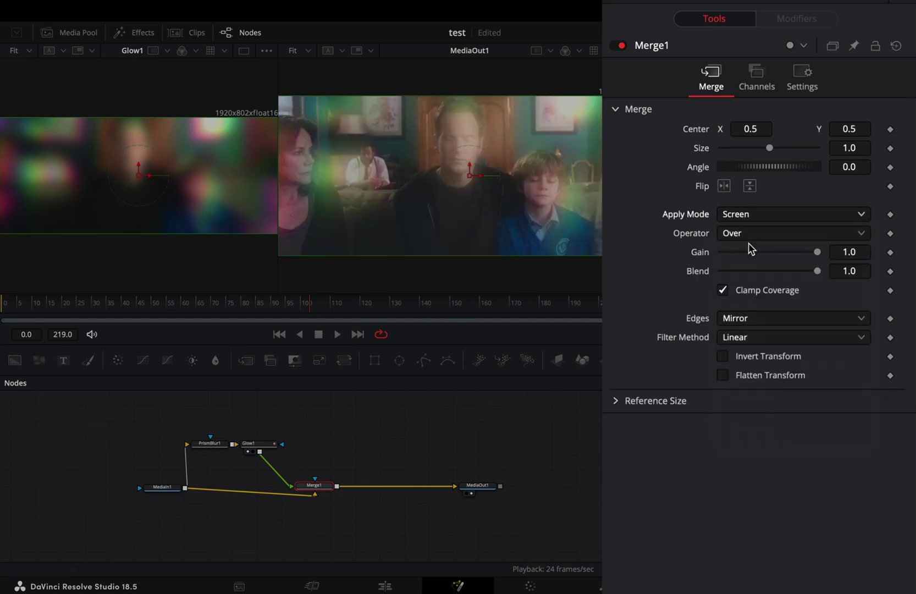
Modify Merge1's center with Shake, using smoothness 40, minimum 0.45 and maximum 0.55.
right_click(700, 137)
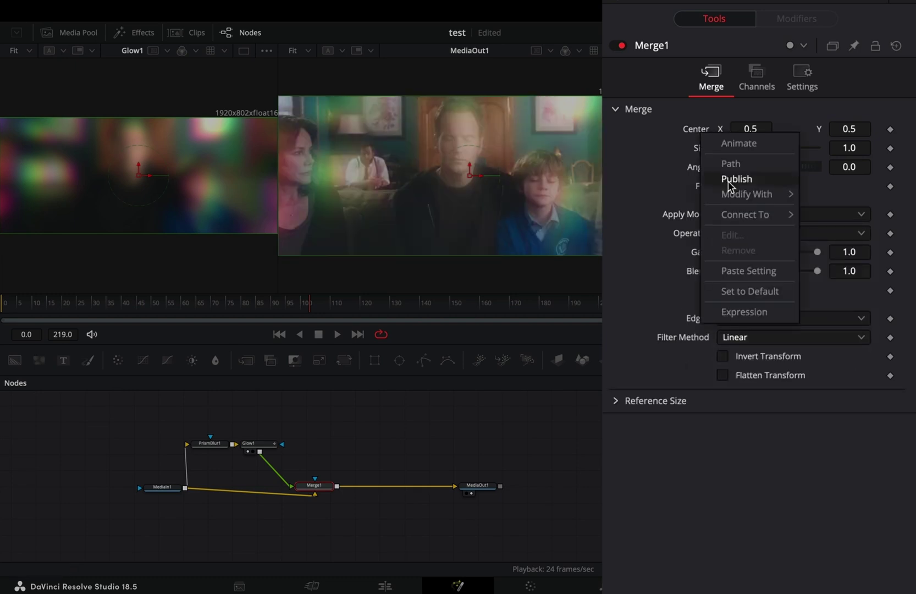
mouse_move(773, 212)
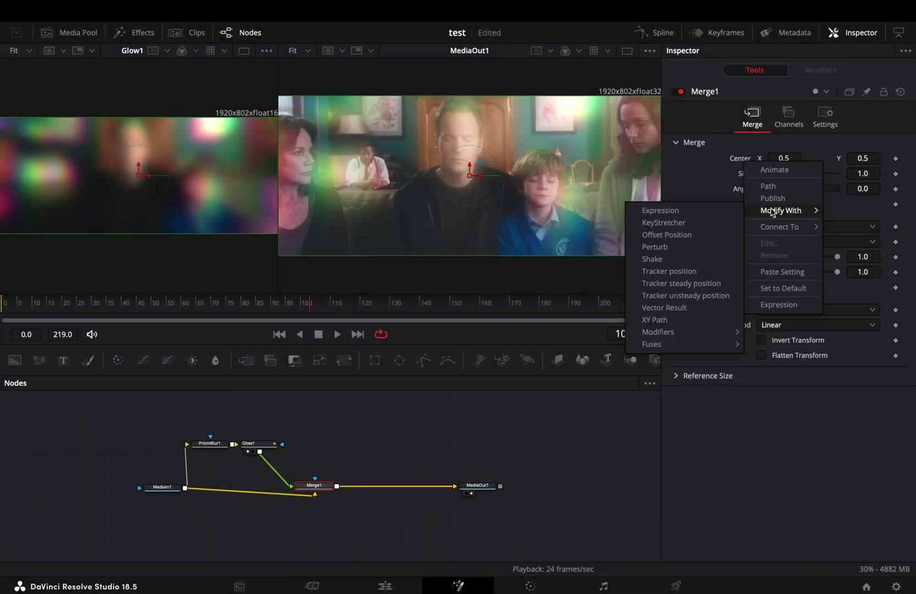
left_click(674, 259)
left_click(820, 70)
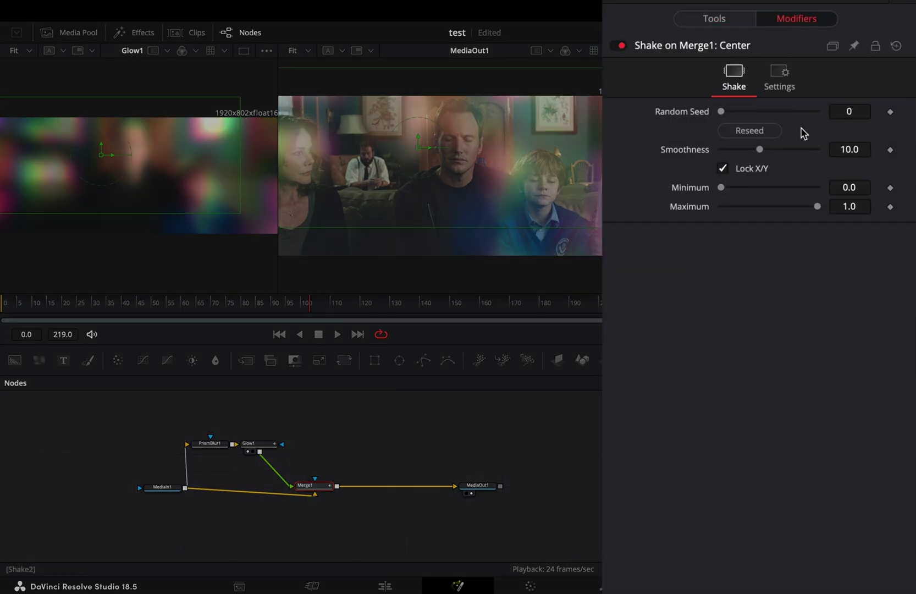
left_click(853, 148)
type("40")
key("Tab")
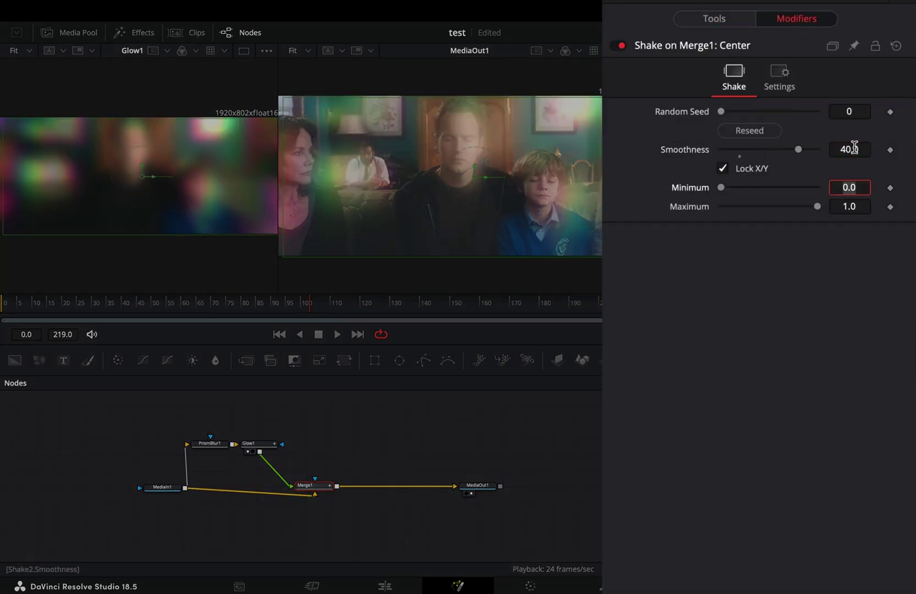
key("Tab")
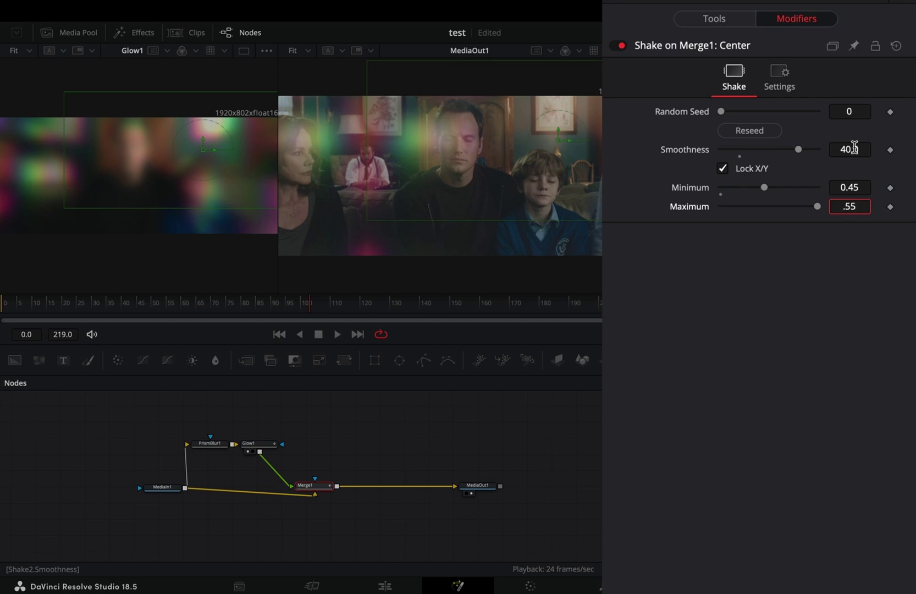
key("Tab")
Add a Prism Blur after Merge1 with blur strength 0.276, aberration distance 0.134, aberration strength 1.0 and vignette size about 0.39.
key("shift+space")
type("pr")
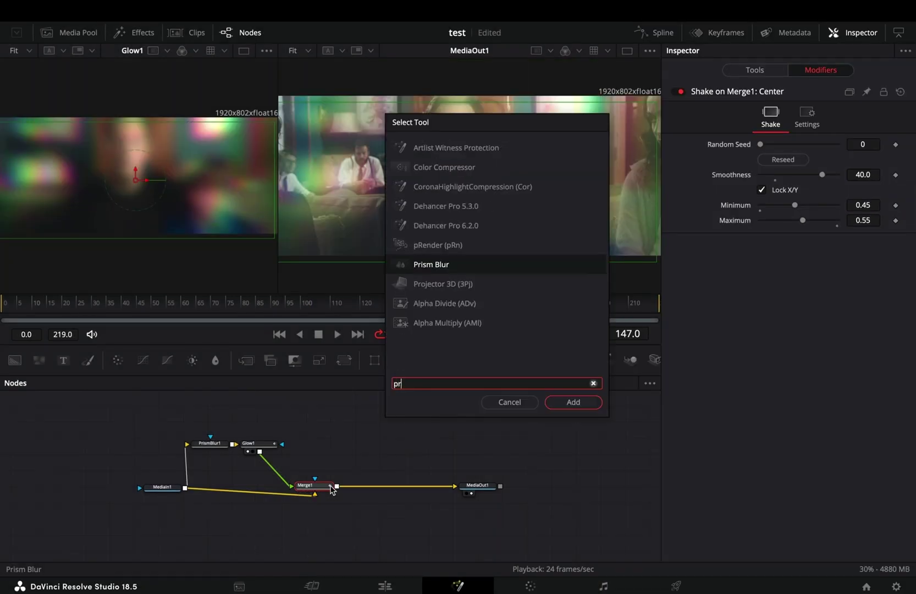
type("is")
key("Return")
left_click_drag(759, 169, 817, 169)
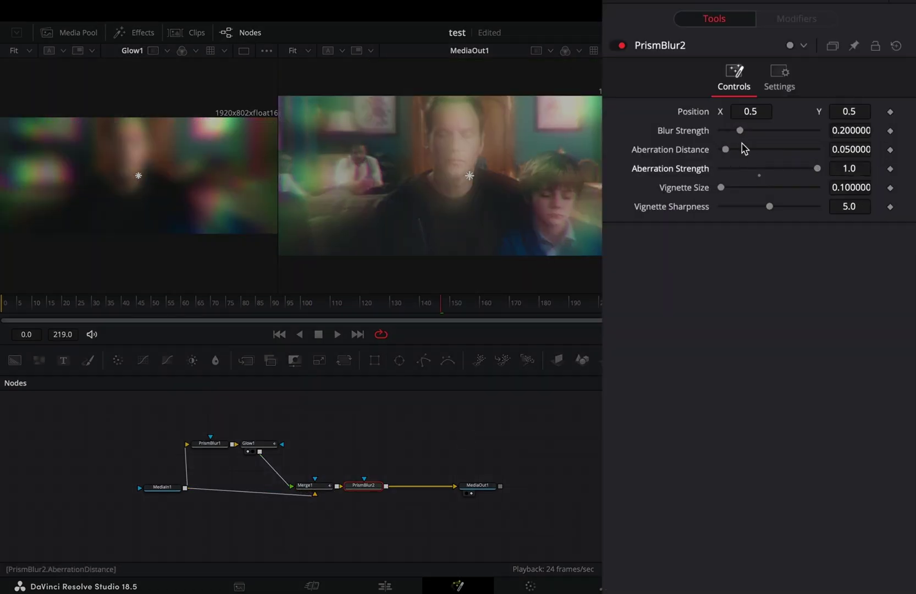
left_click_drag(725, 149, 733, 149)
left_click_drag(740, 130, 747, 131)
left_click_drag(722, 187, 752, 188)
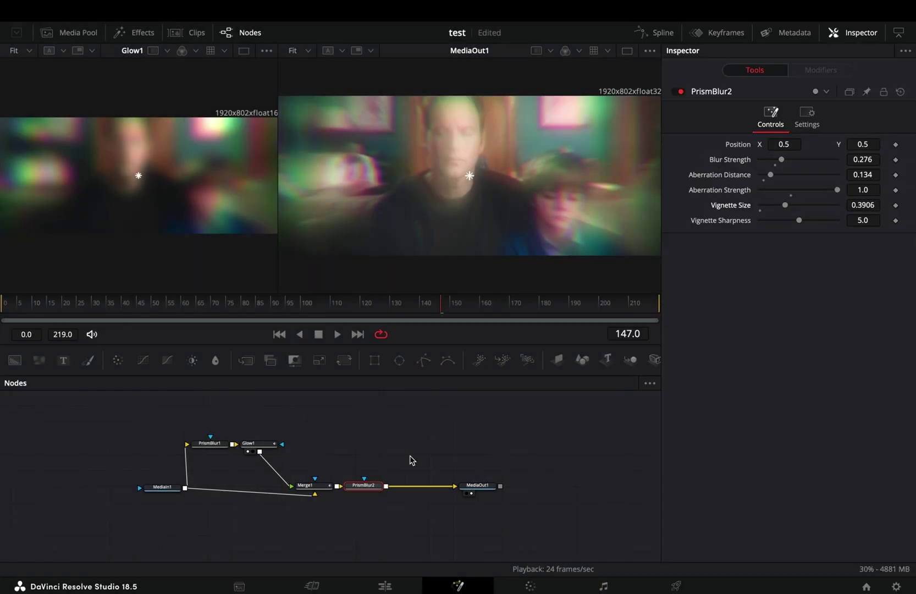
Add an inverted ellipse mask to PrismBlur2, about 0.45 wide and high, with its centre X at about 0.476.
left_click(399, 361)
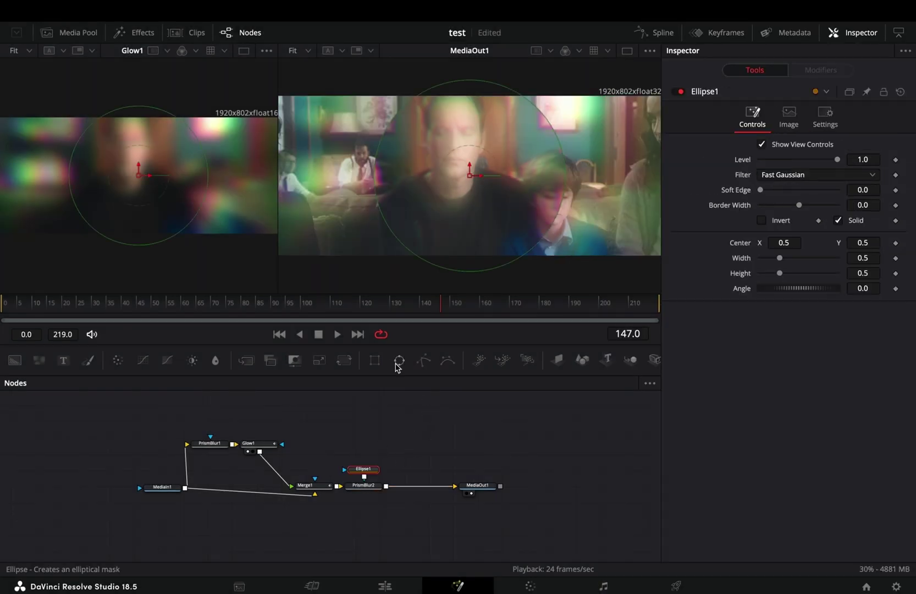
left_click_drag(539, 112, 531, 116)
left_click_drag(470, 177, 462, 181)
left_click(761, 219)
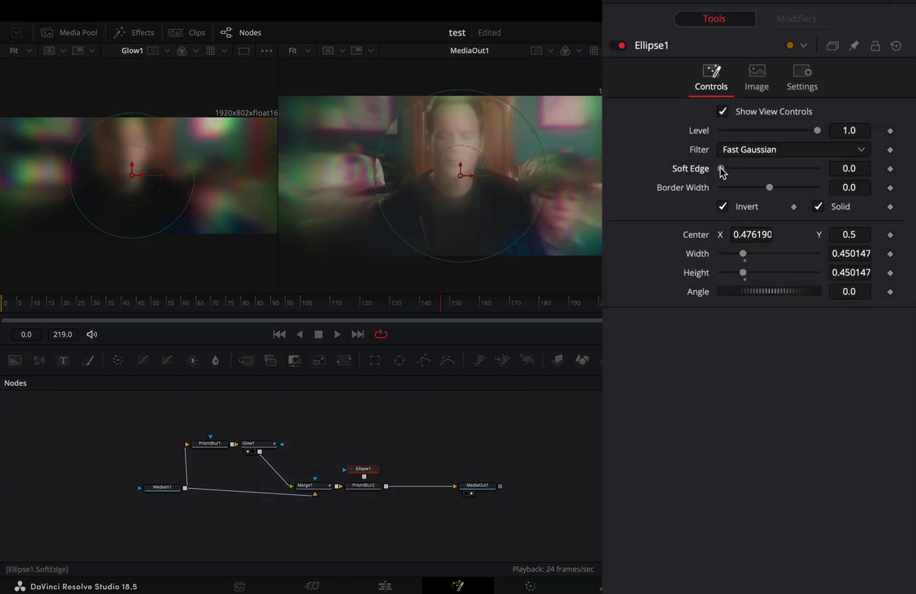